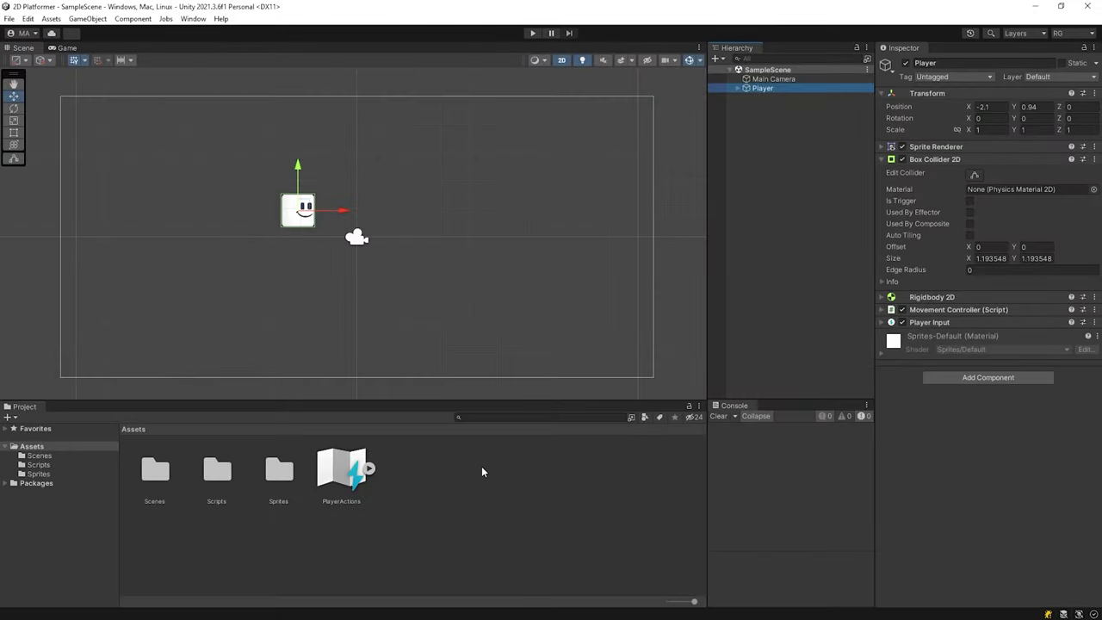
Create an Other folder in Assets, move PlayerActions into it, and open Sprites
right_click(480, 469)
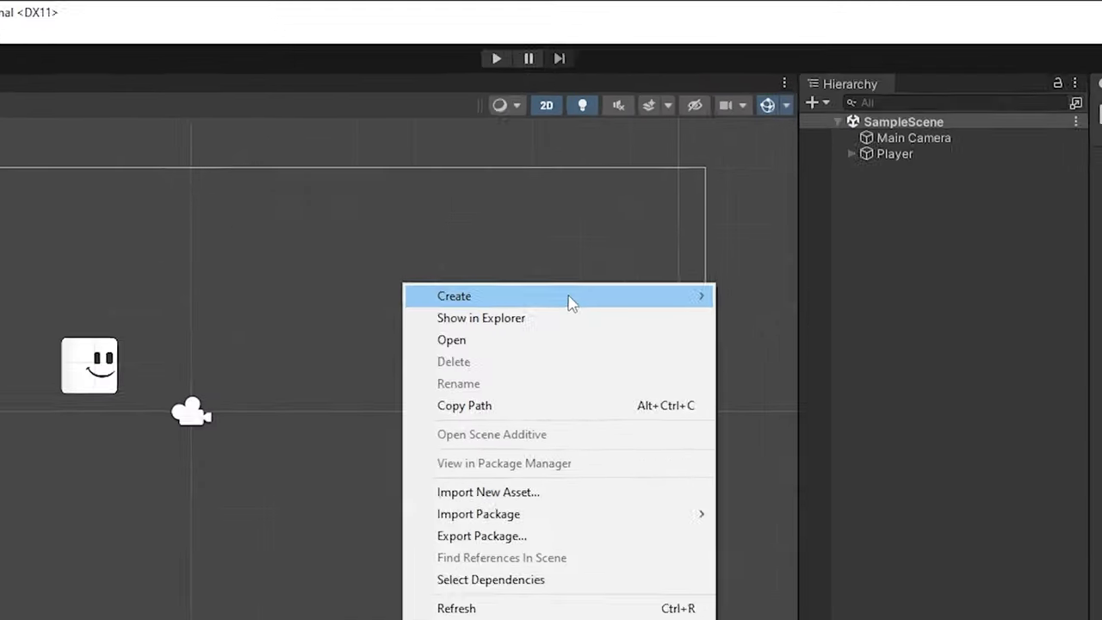
mouse_move(569, 167)
left_click(789, 153)
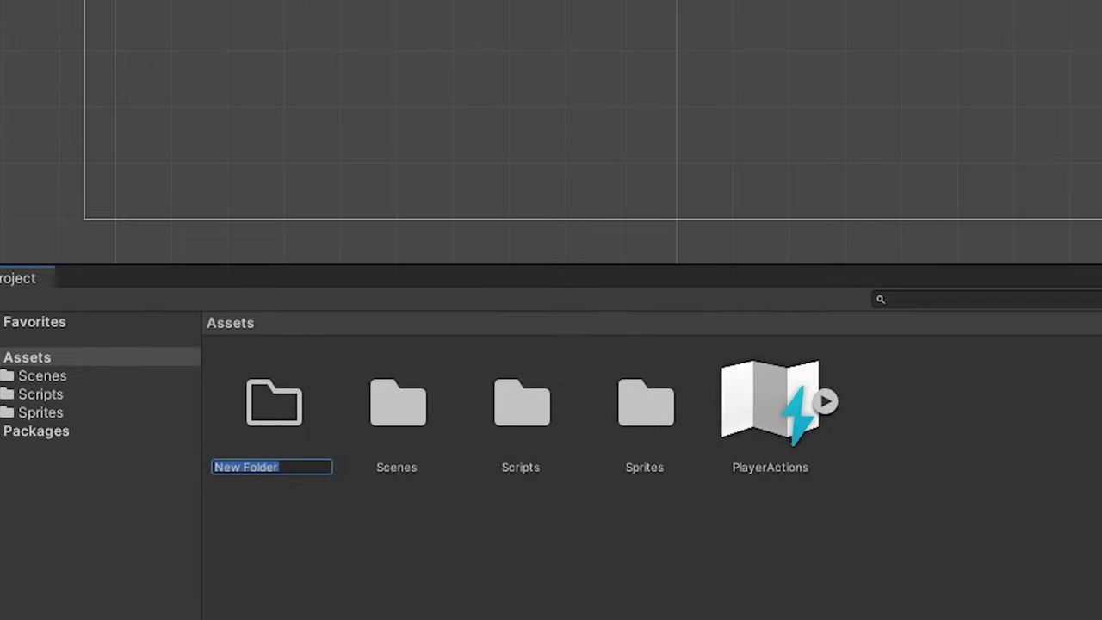
type("Other")
left_click_drag(762, 426, 295, 422)
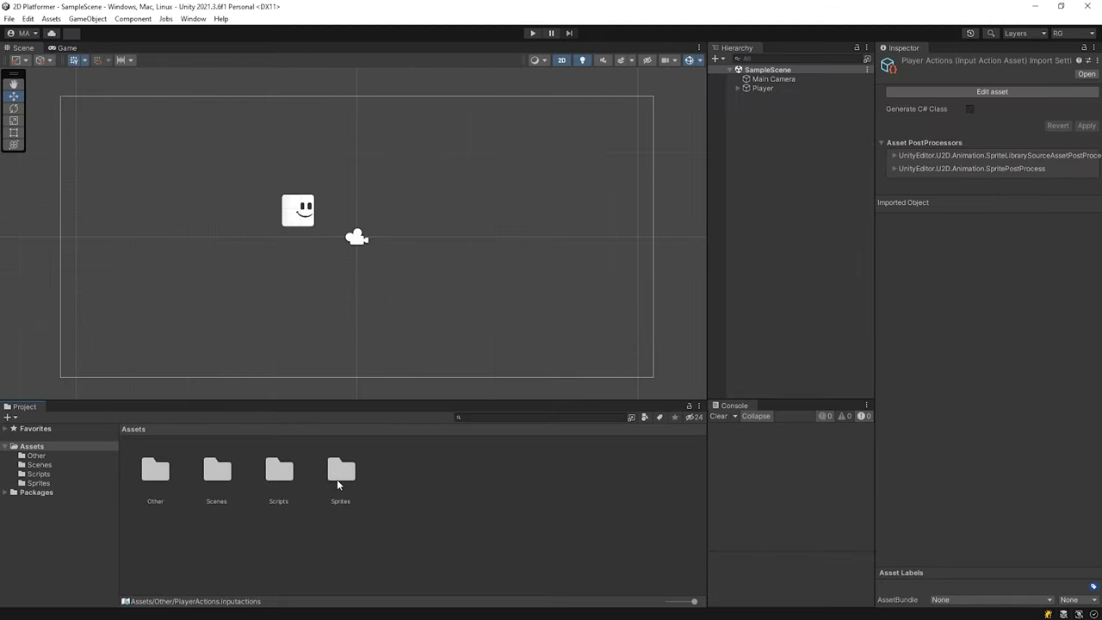
double_click(341, 472)
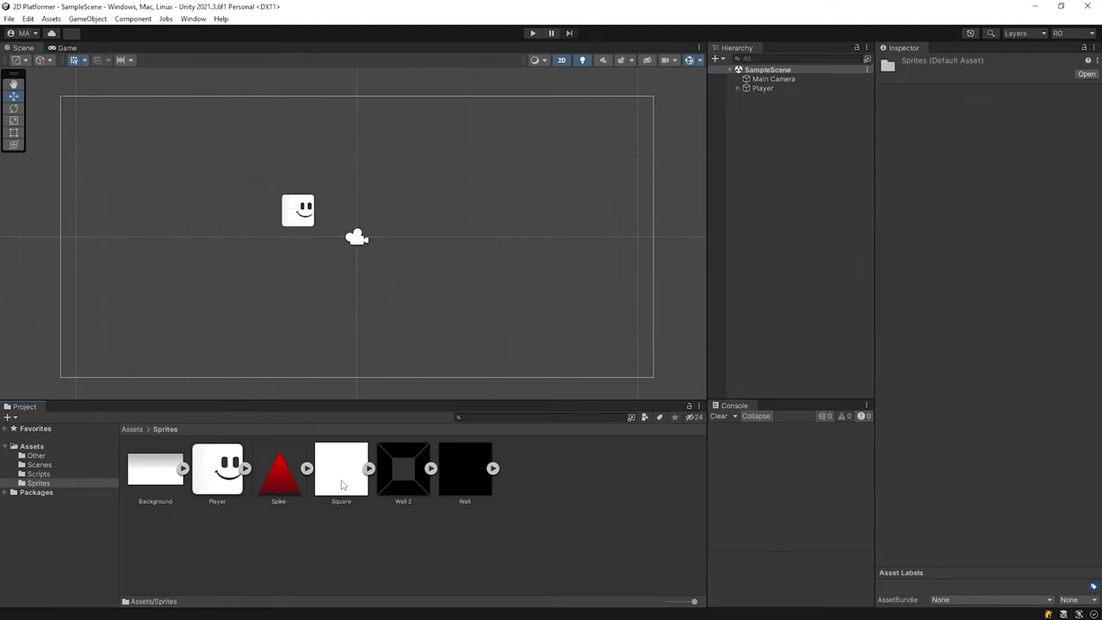
Place the Wall sprite in the scene and bring up Wall.png's import settings
left_click(466, 477)
left_click_drag(462, 482, 399, 308)
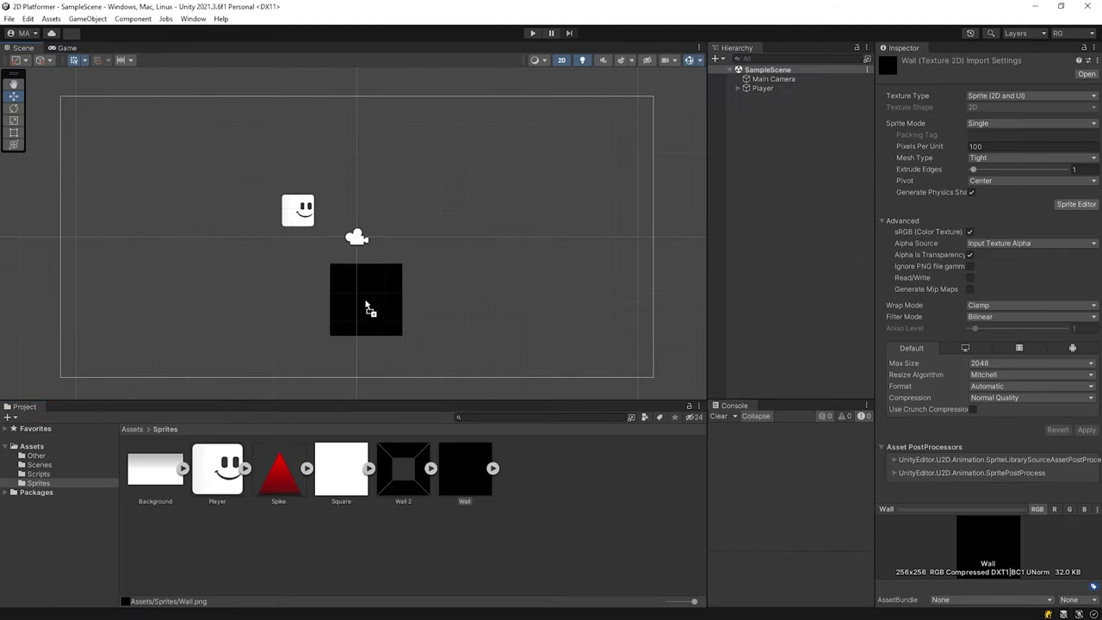
scroll(432, 308, "down", 2)
scroll(413, 314, "up", 1)
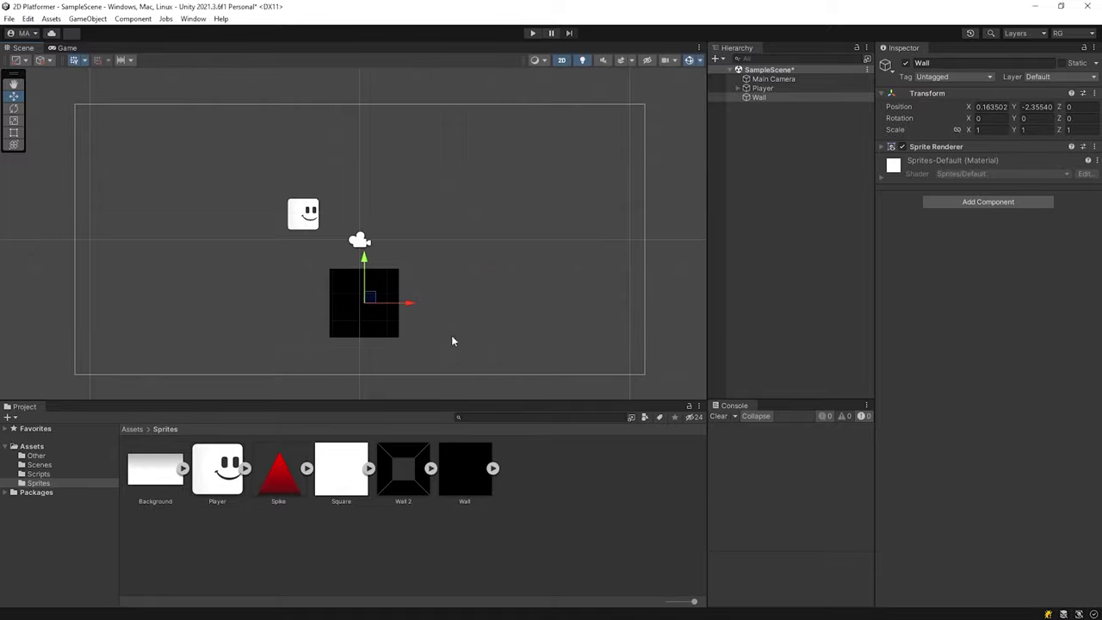
left_click(466, 482)
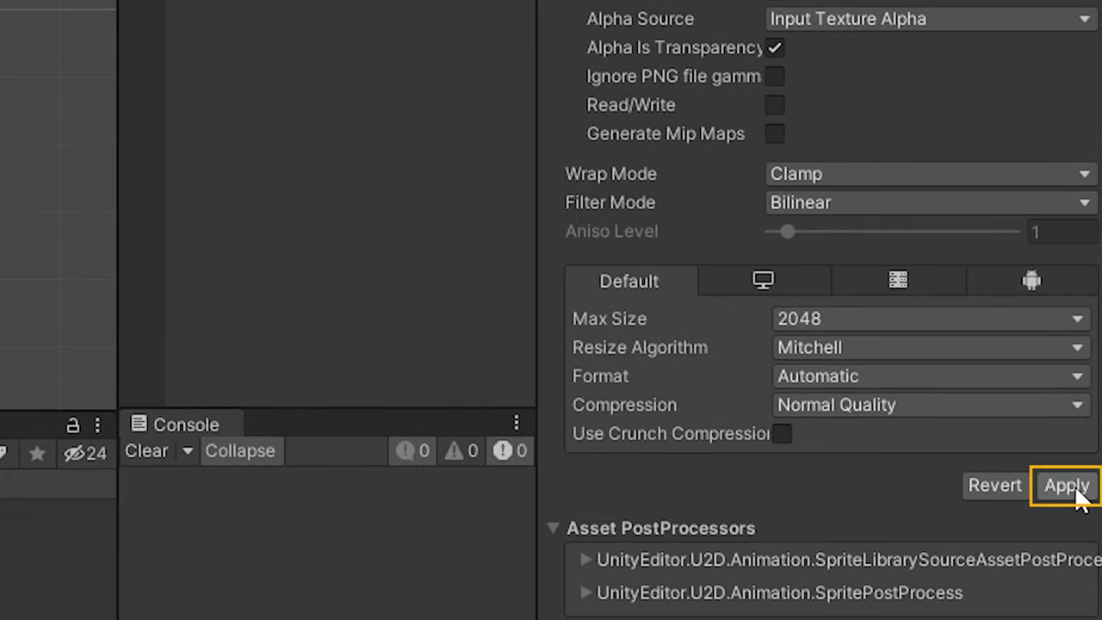
Apply the Wall texture's new import settings and nudge the Wall object up-right
left_click(1067, 488)
left_click(759, 97)
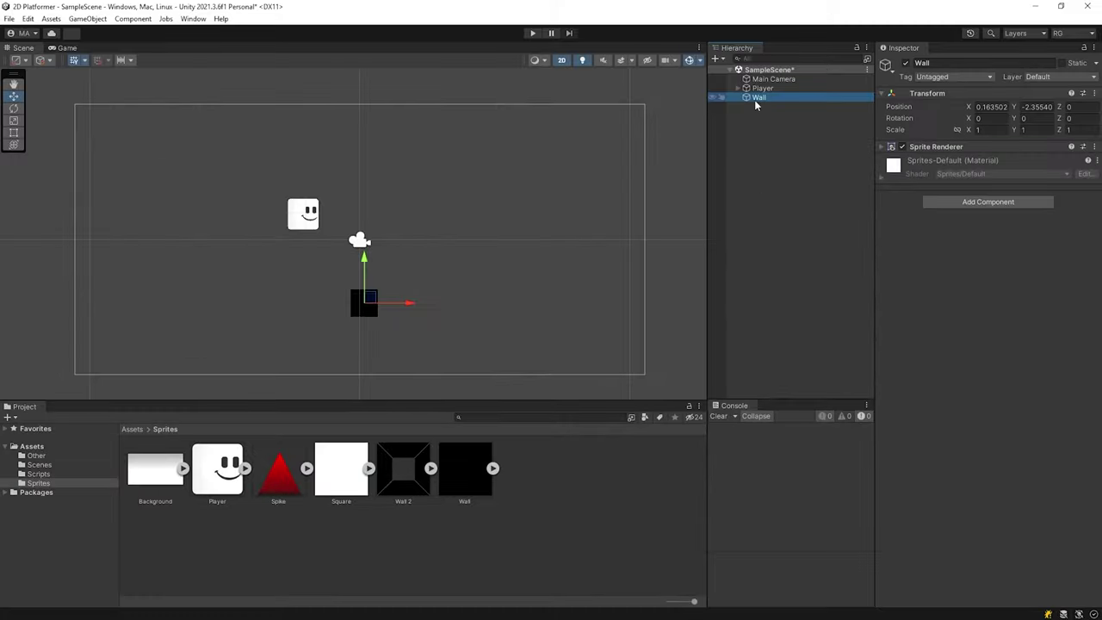
left_click_drag(365, 301, 402, 281)
scroll(433, 298, "up", 1)
scroll(465, 270, "down", 2)
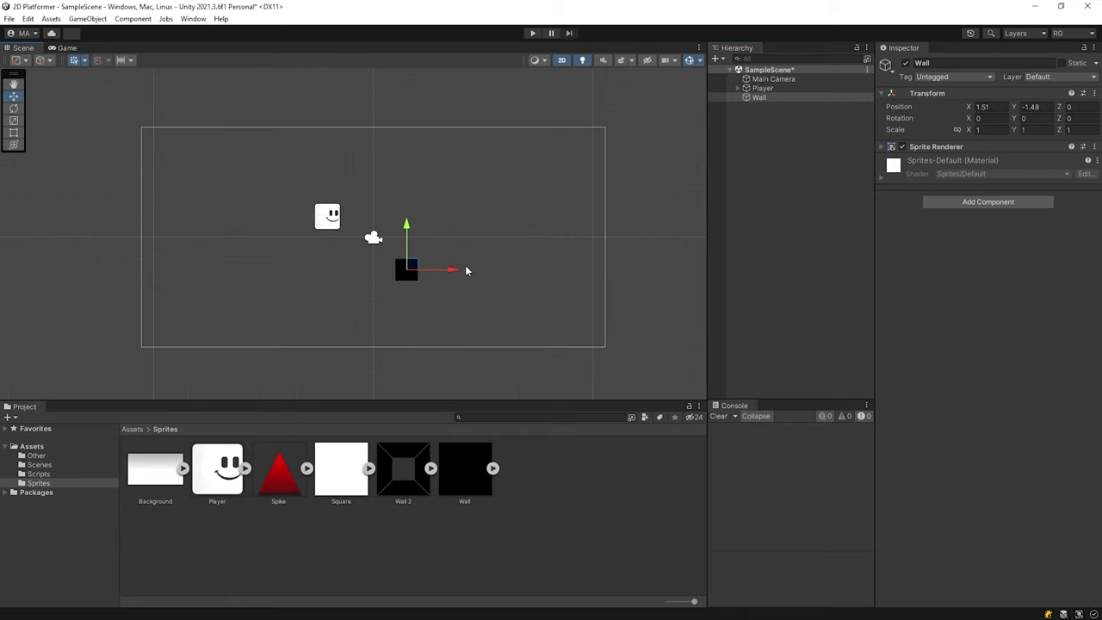
Set all five sprites, Player through Wall, to 256 Pixels Per Unit
left_click(472, 490)
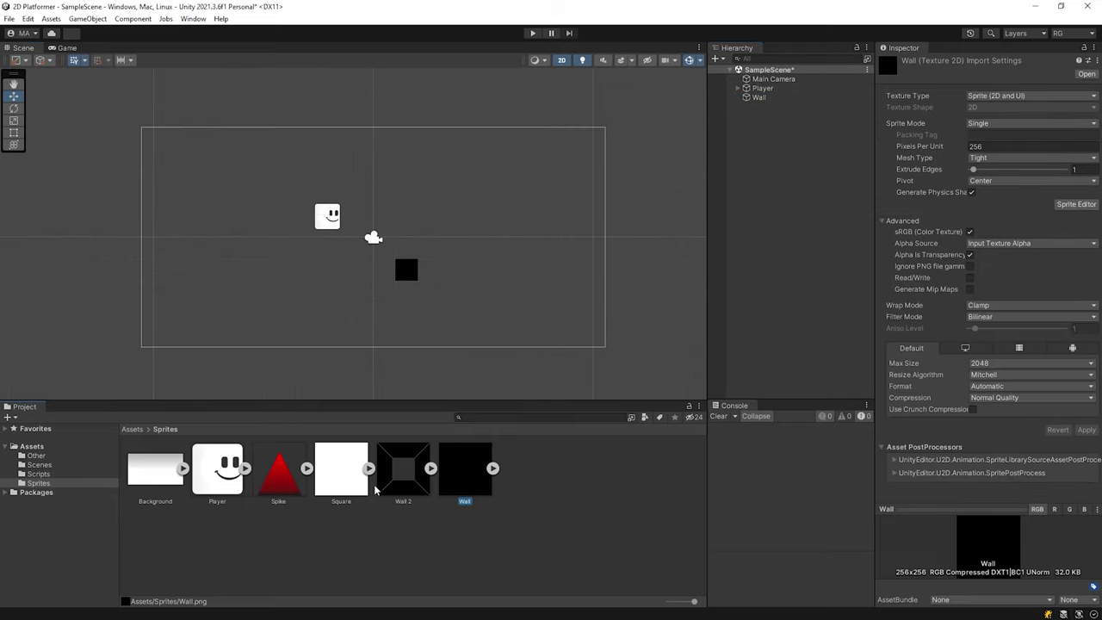
left_click(236, 478, "shift")
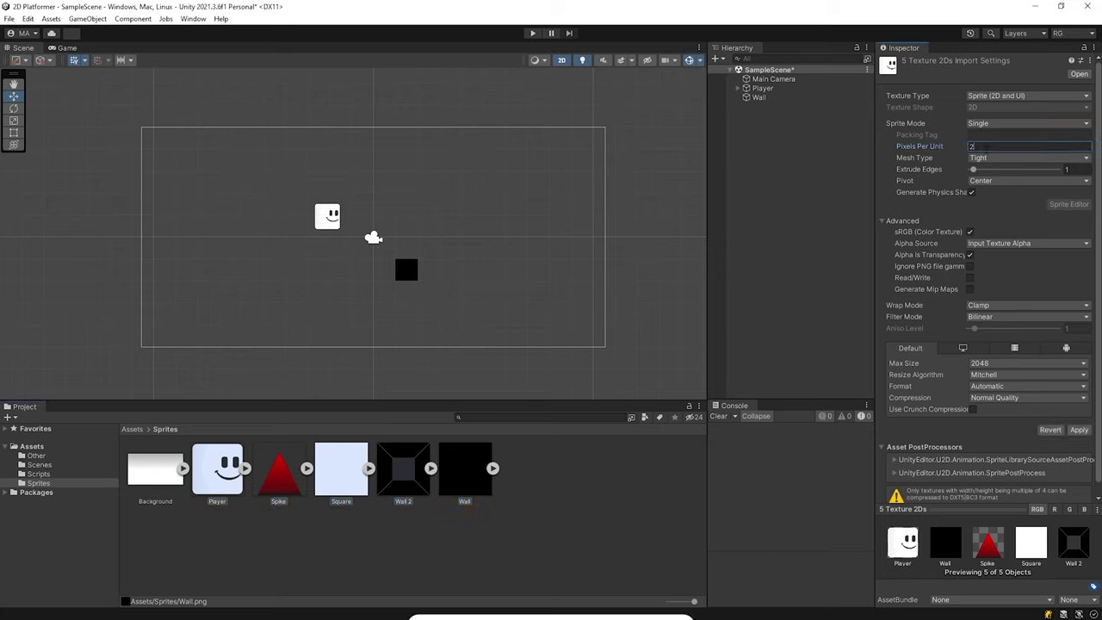
type("256")
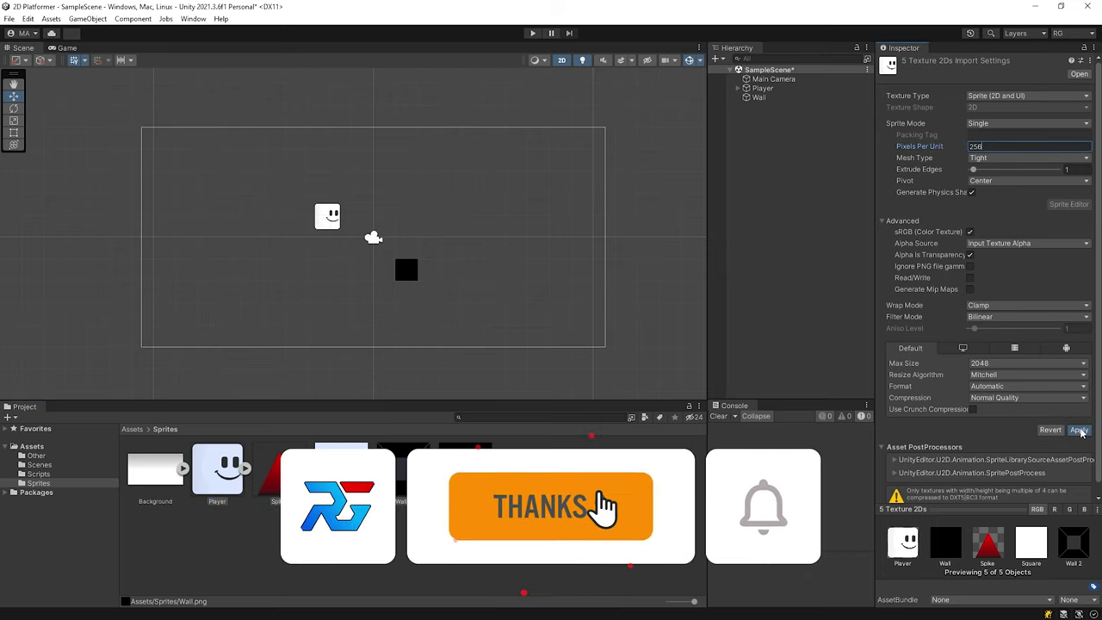
left_click(1079, 429)
Delete the Wall object and reset the Player's Box Collider 2D to fit
scroll(462, 196, "up", 1)
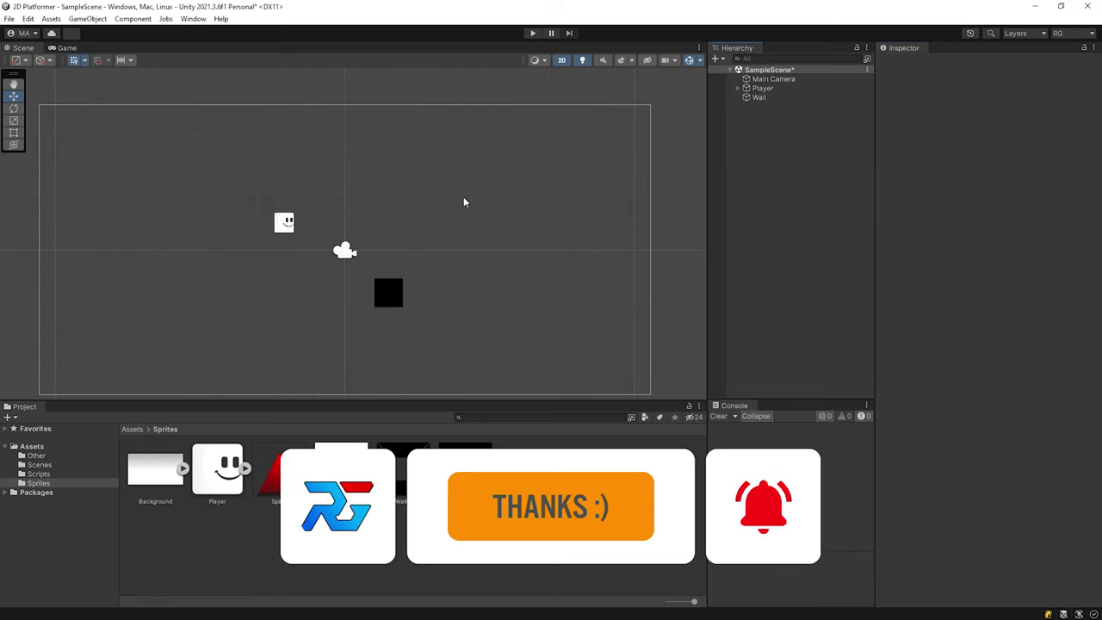
left_click(761, 98)
key("Delete")
double_click(763, 88)
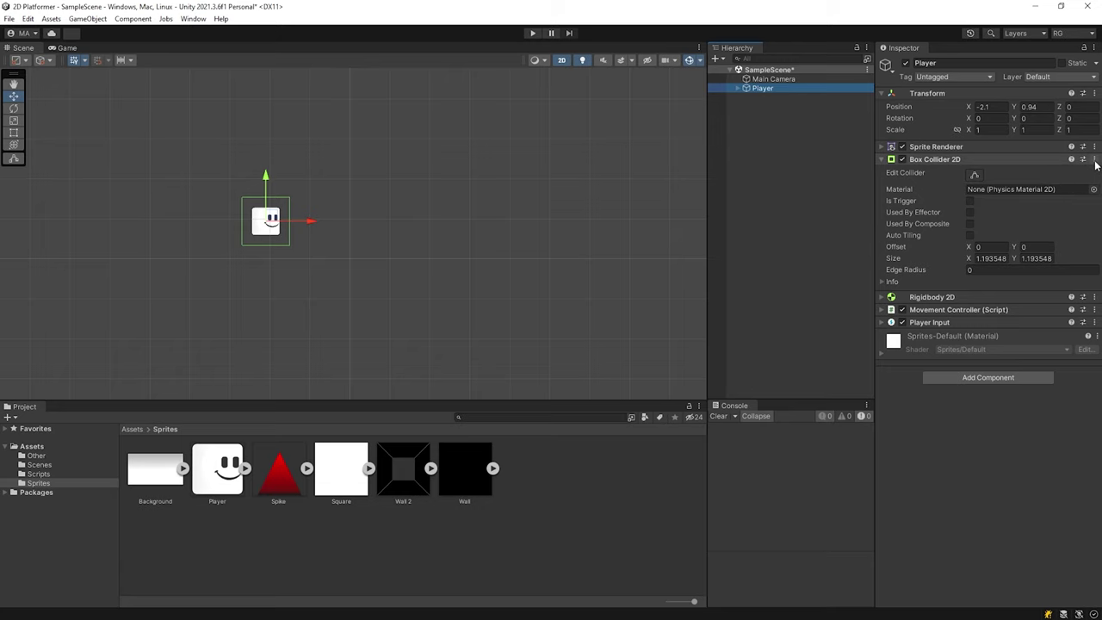
left_click(1094, 160)
left_click(1066, 173)
scroll(369, 246, "down", 3)
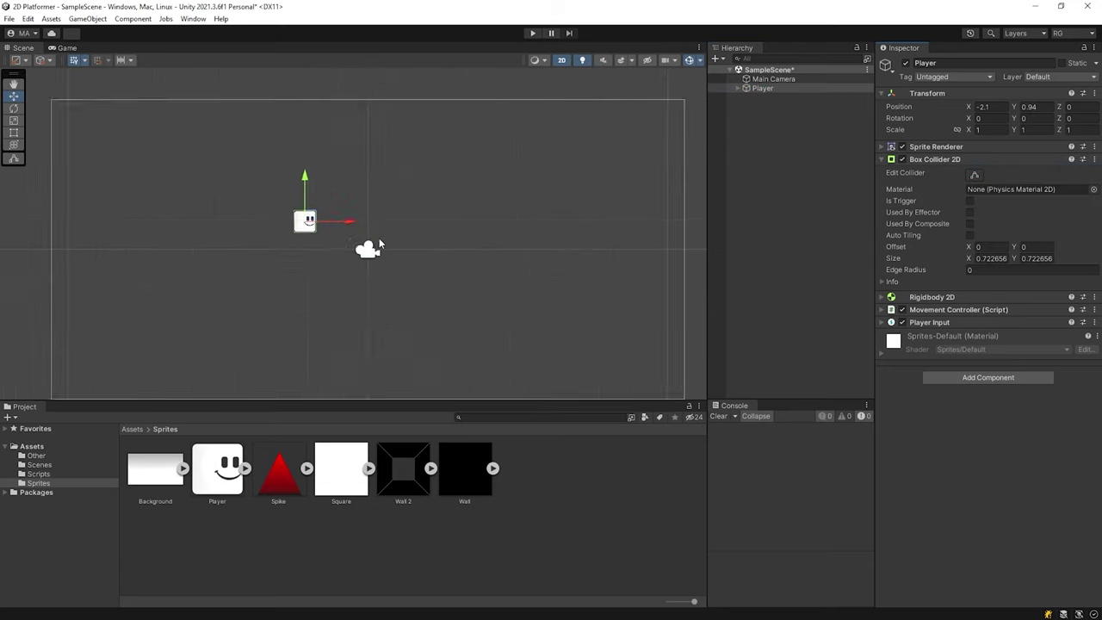
Open the Tile Palette window from Window > 2D and position it over the scene
left_click(192, 21)
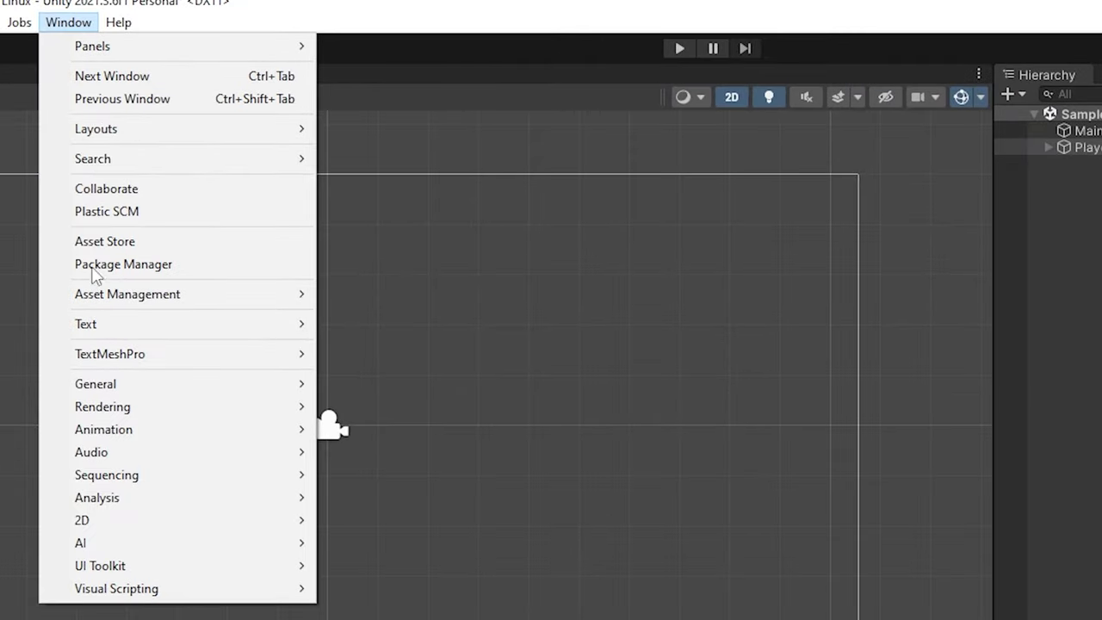
mouse_move(143, 524)
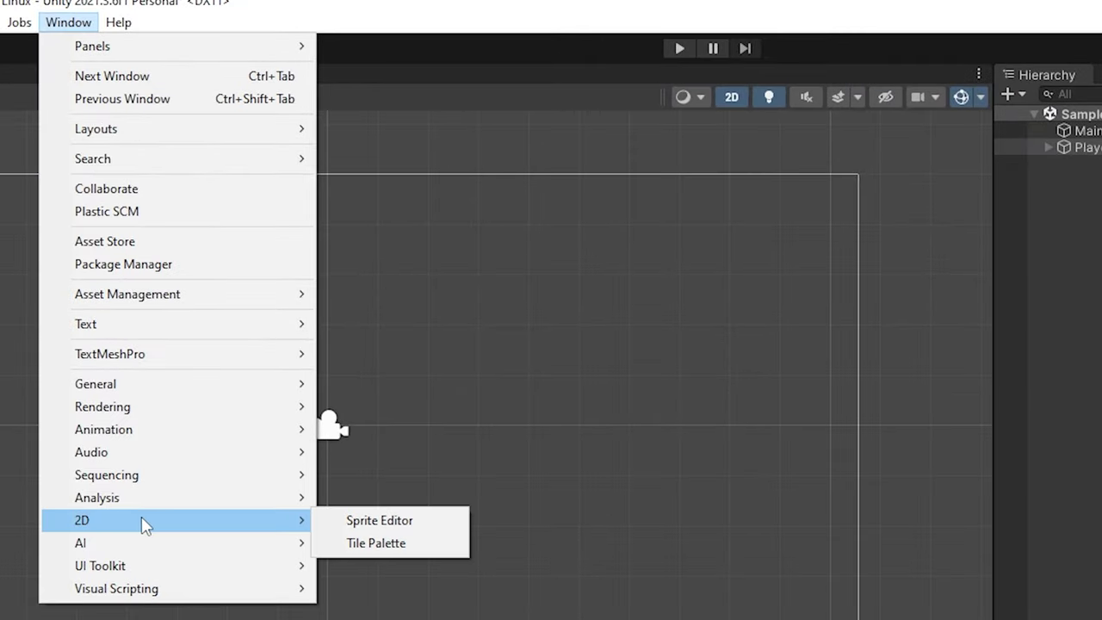
left_click(374, 543)
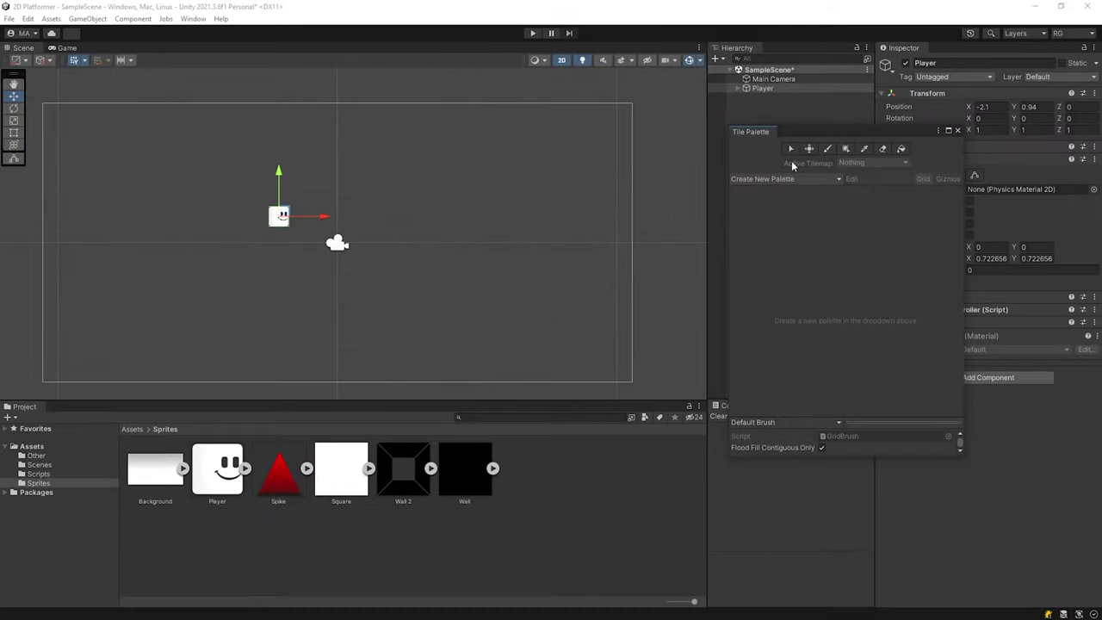
mouse_move(819, 136)
left_mouse_down()
mouse_move(602, 164)
mouse_move(641, 155)
left_mouse_up()
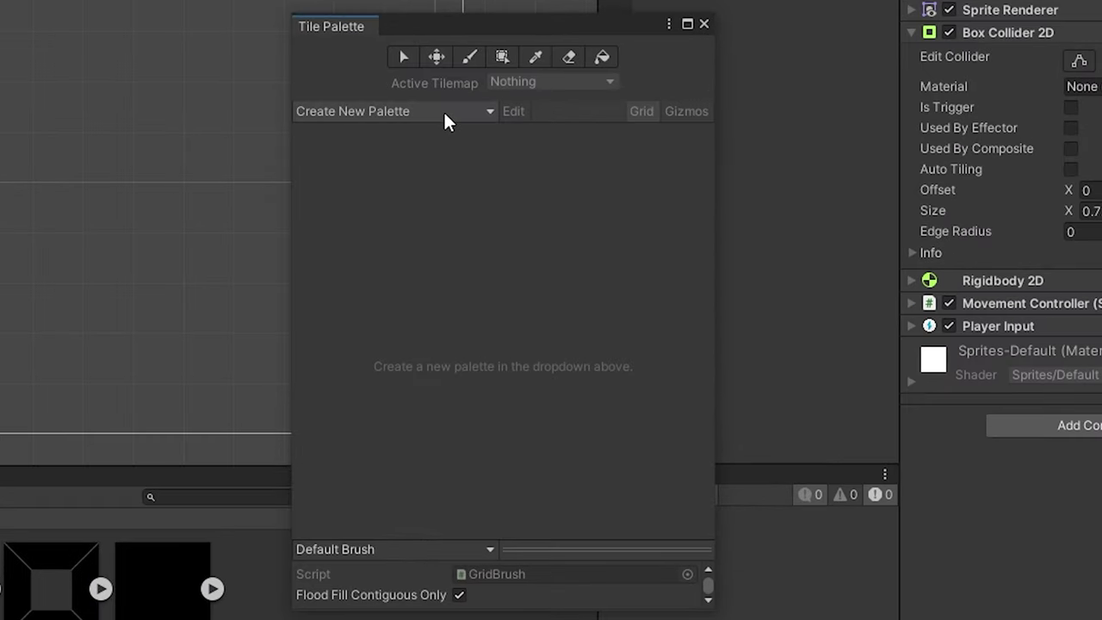
Create a palette named Tile Palette and save it in a new Assets/Tiles folder
left_click(444, 110)
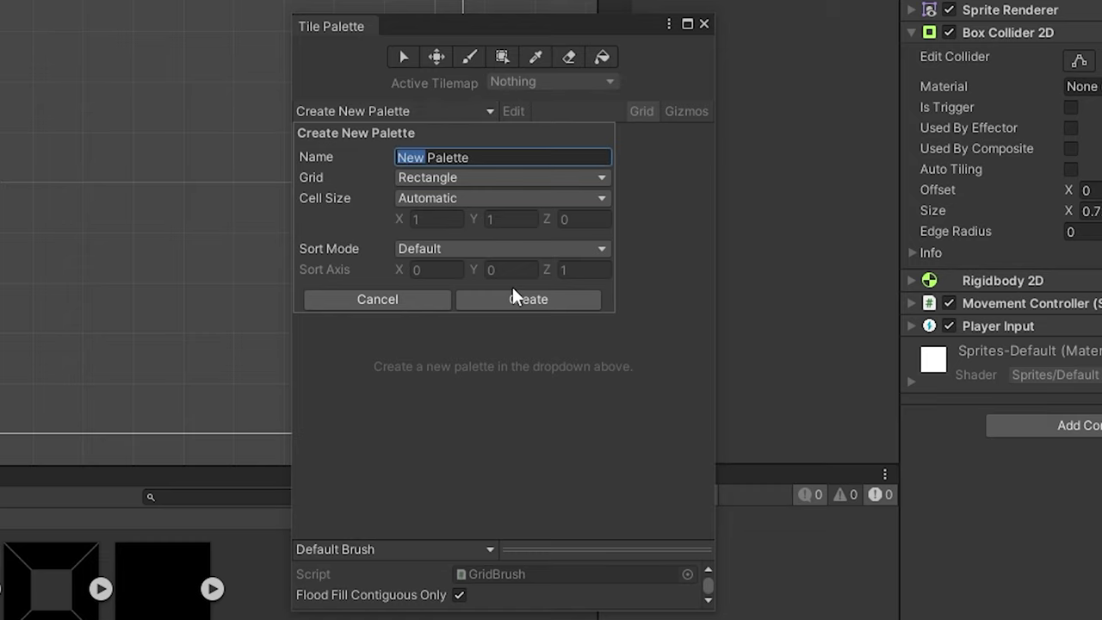
type("Tile")
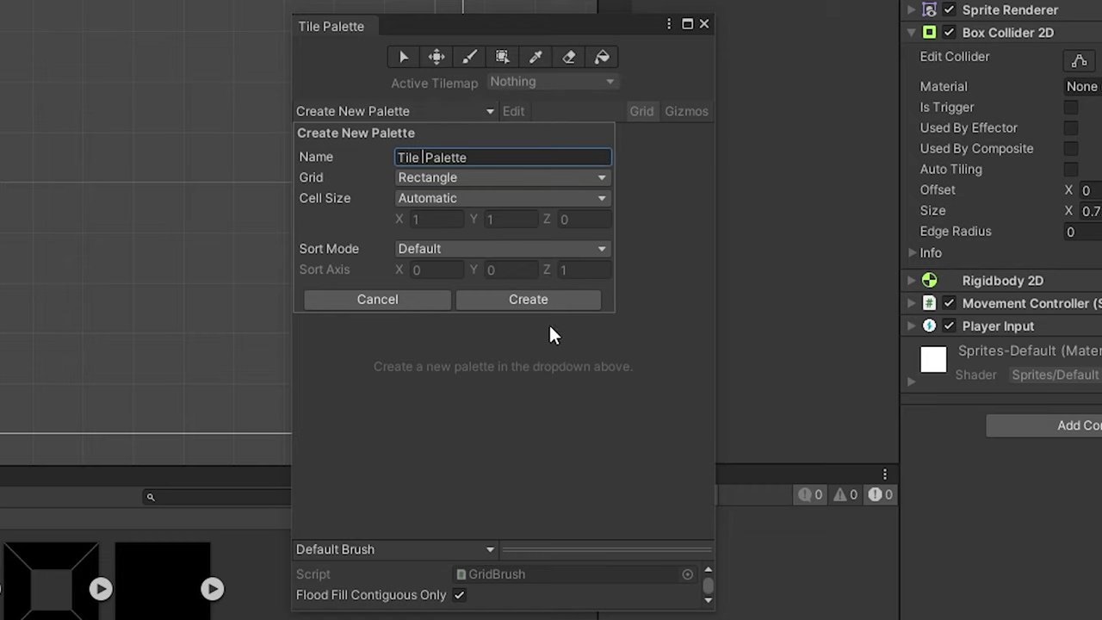
left_click(541, 299)
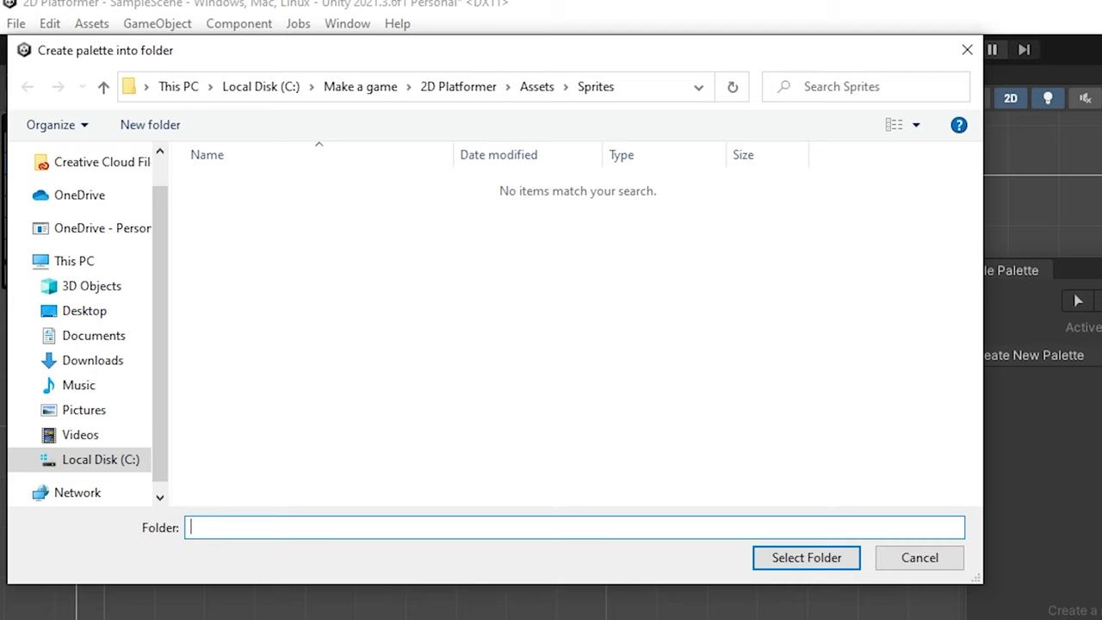
left_click(539, 89)
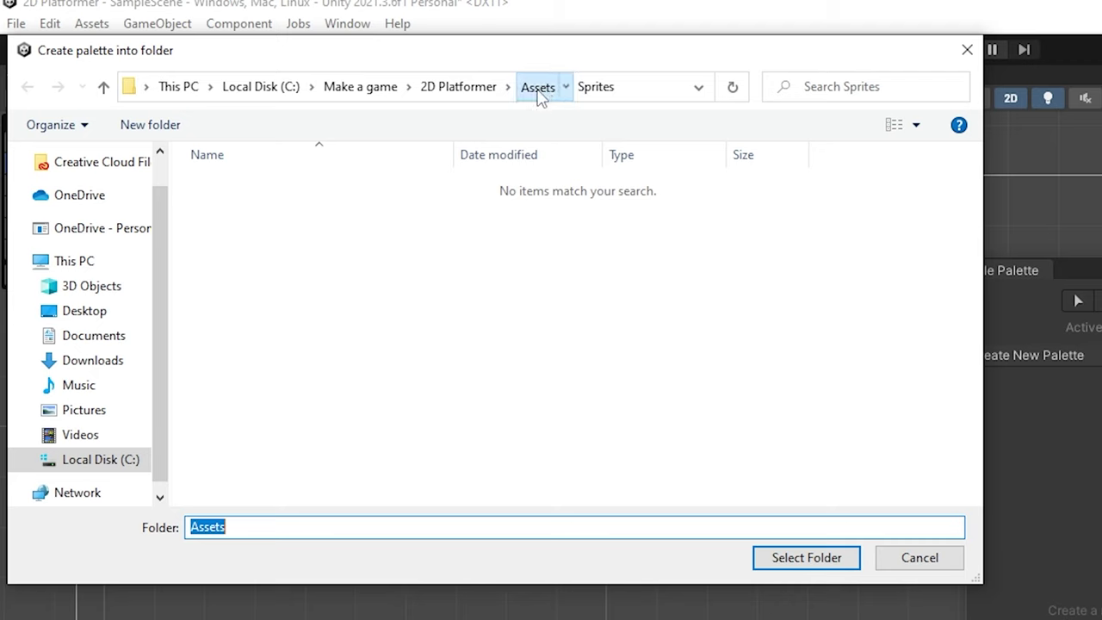
left_click(150, 124)
type("Tiles")
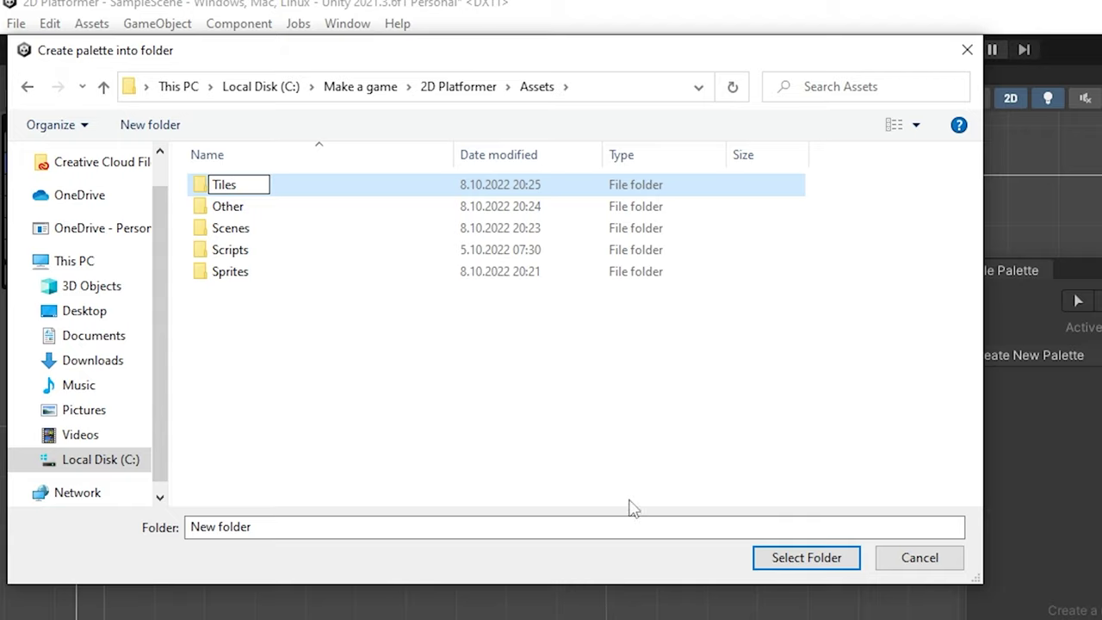
left_click(811, 558)
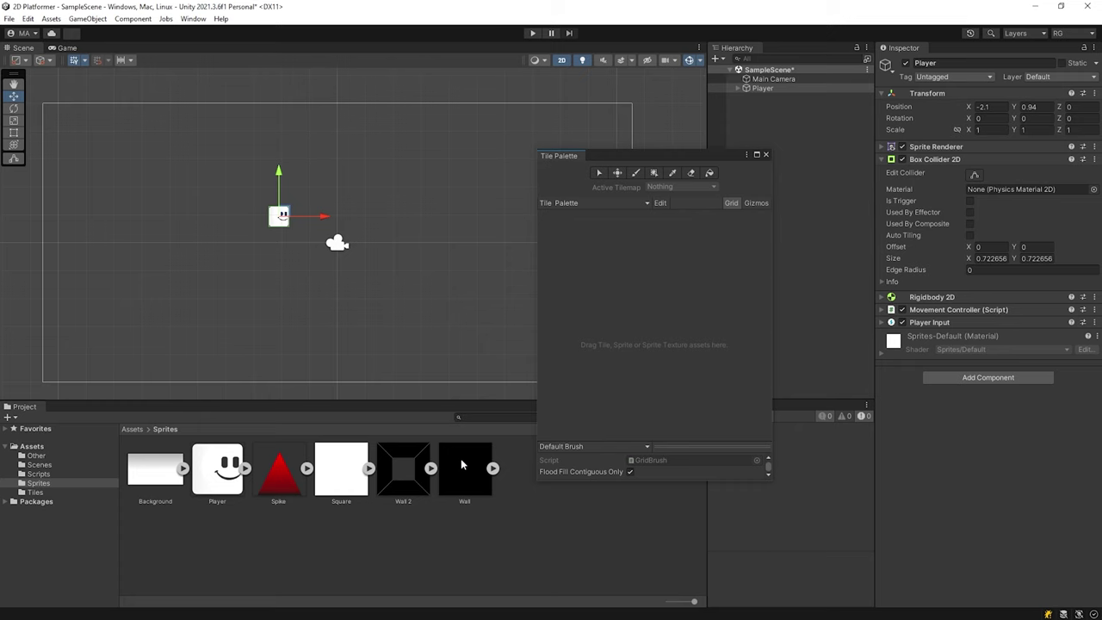
Add the Wall and Wall 2 sprites to the palette as tiles saved in Tiles/bitmap
left_click(461, 465)
left_click(404, 469, "ctrl")
left_click_drag(416, 474, 661, 299)
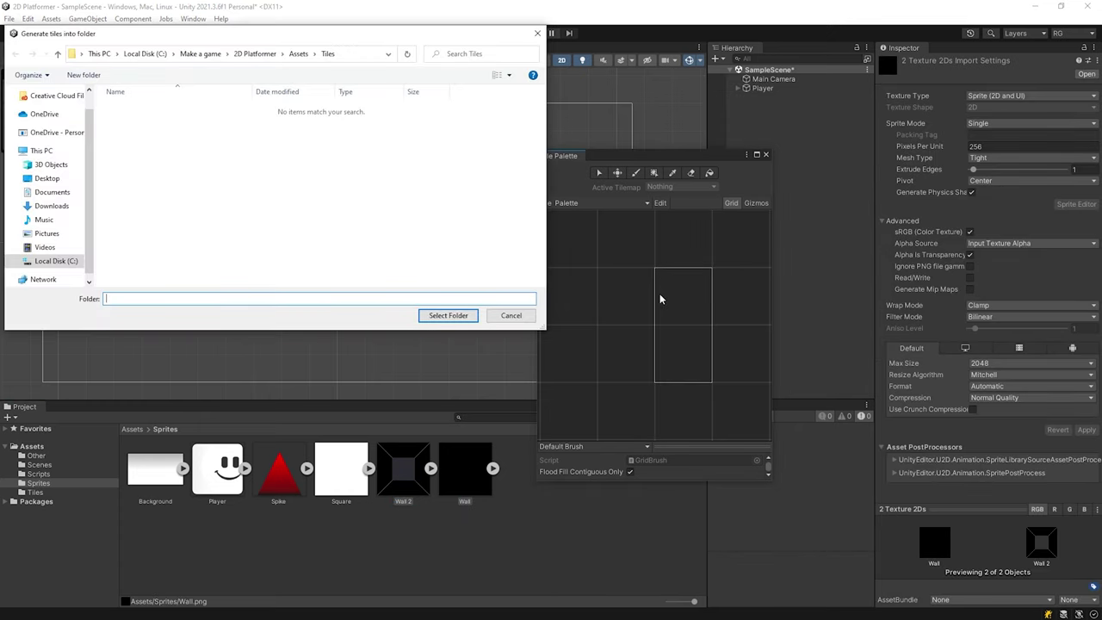
left_click(83, 75)
type("bitmap")
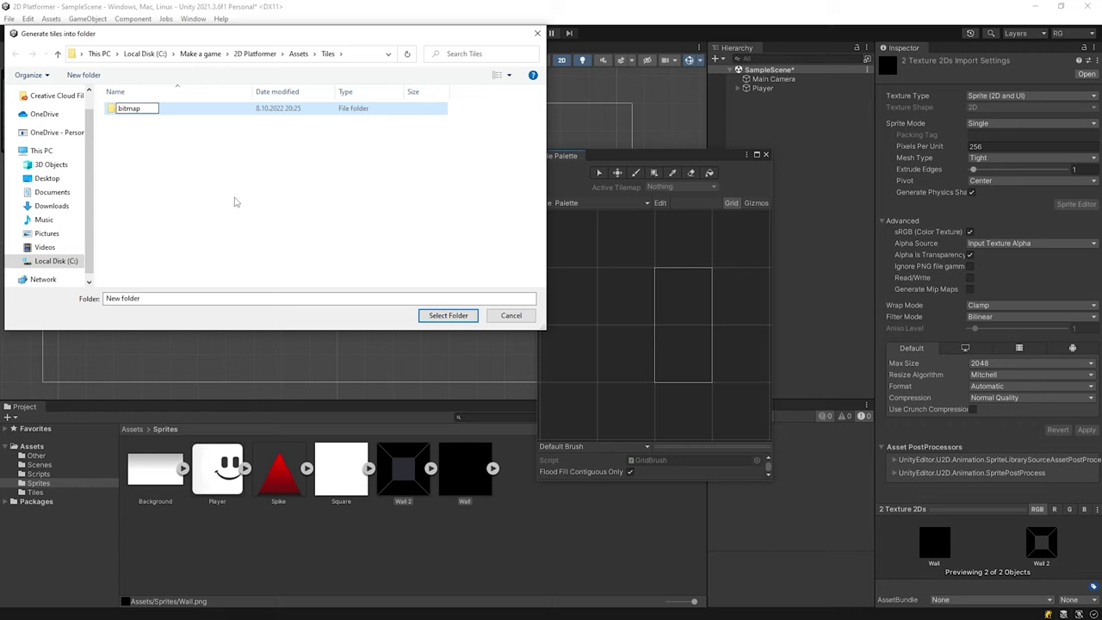
key("Return")
left_click(448, 316)
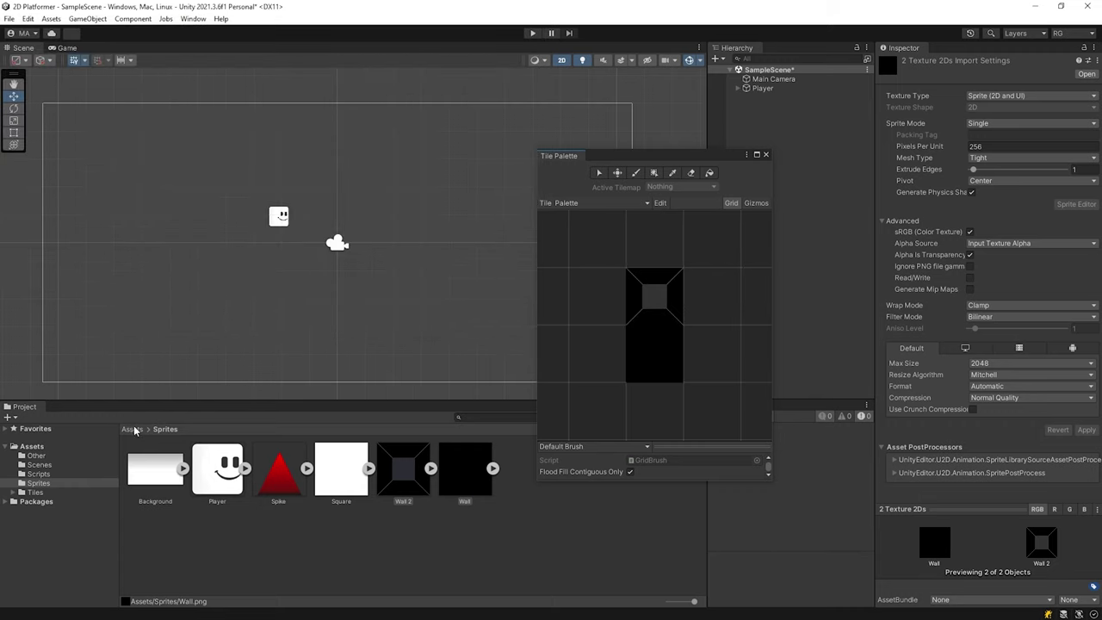
Inspect the Tile Palette, Wall 2 and Wall tile assets, then return to Assets
left_click(134, 430)
double_click(403, 472)
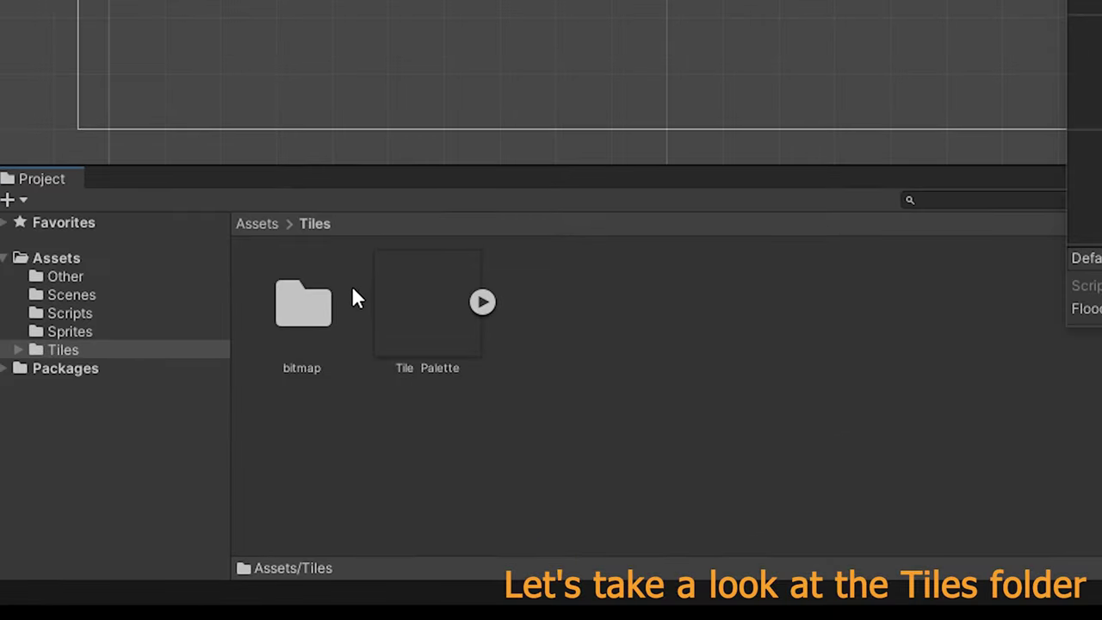
left_click(427, 316)
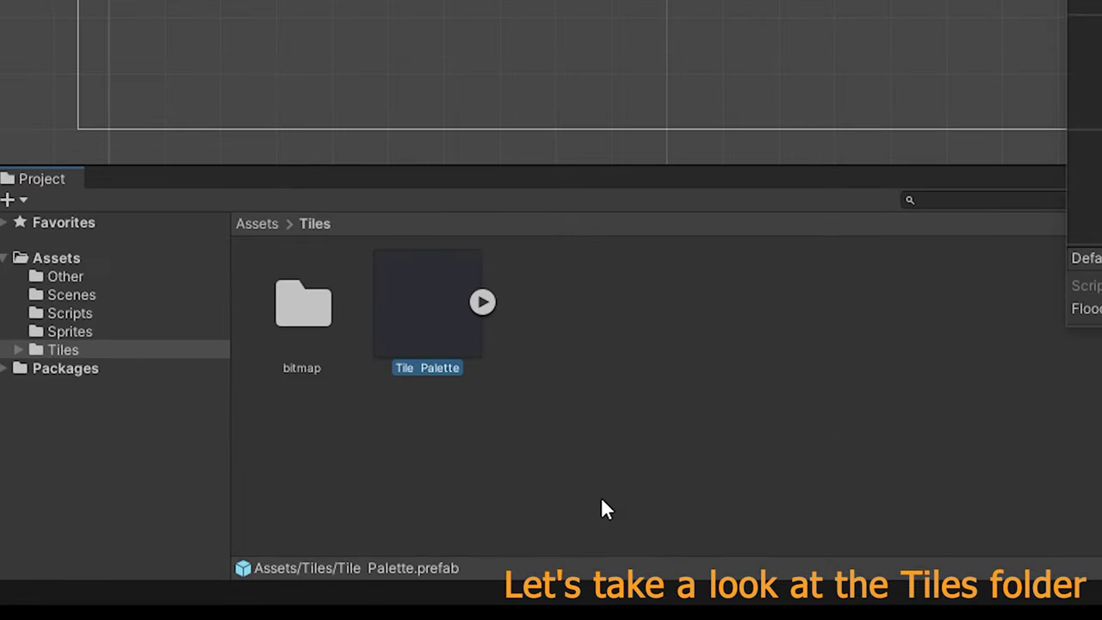
double_click(308, 317)
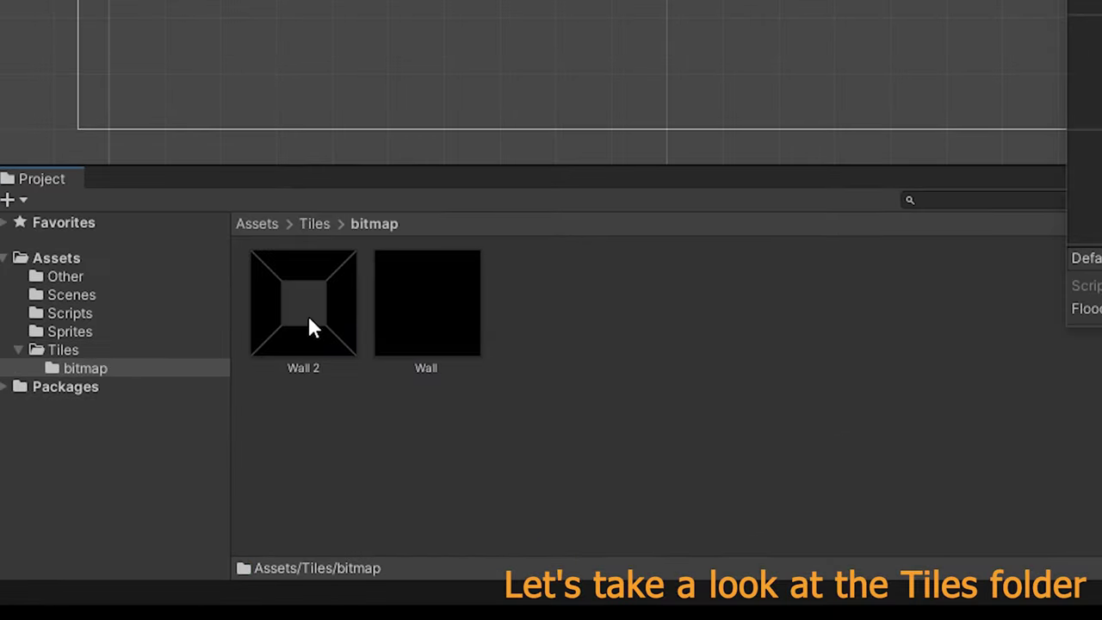
left_click(308, 314)
left_click(396, 328)
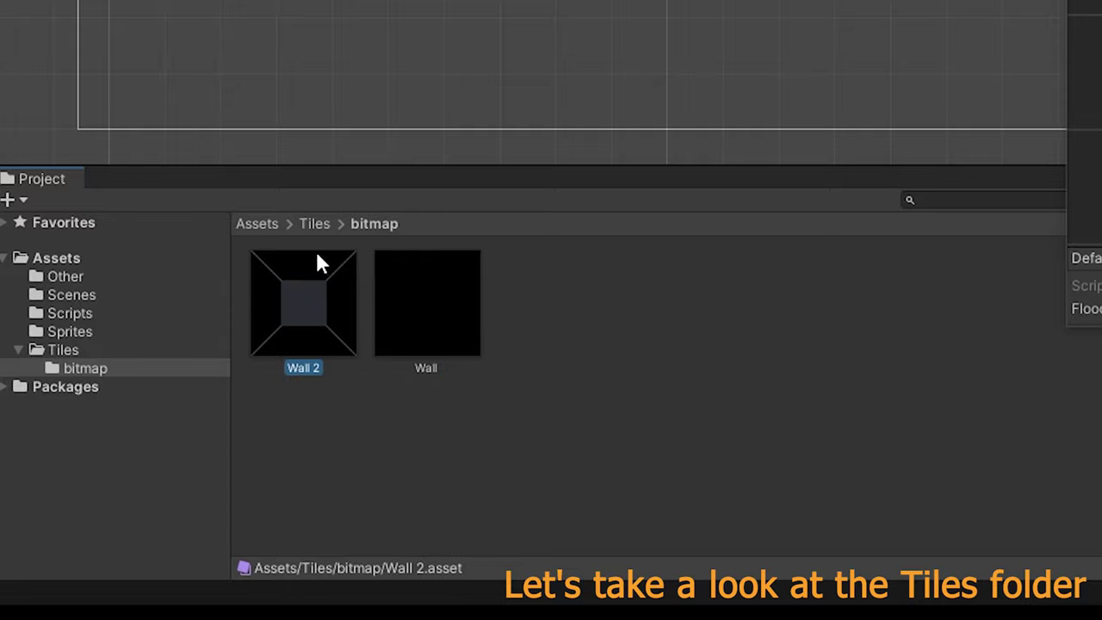
left_click(303, 224)
left_click(264, 226)
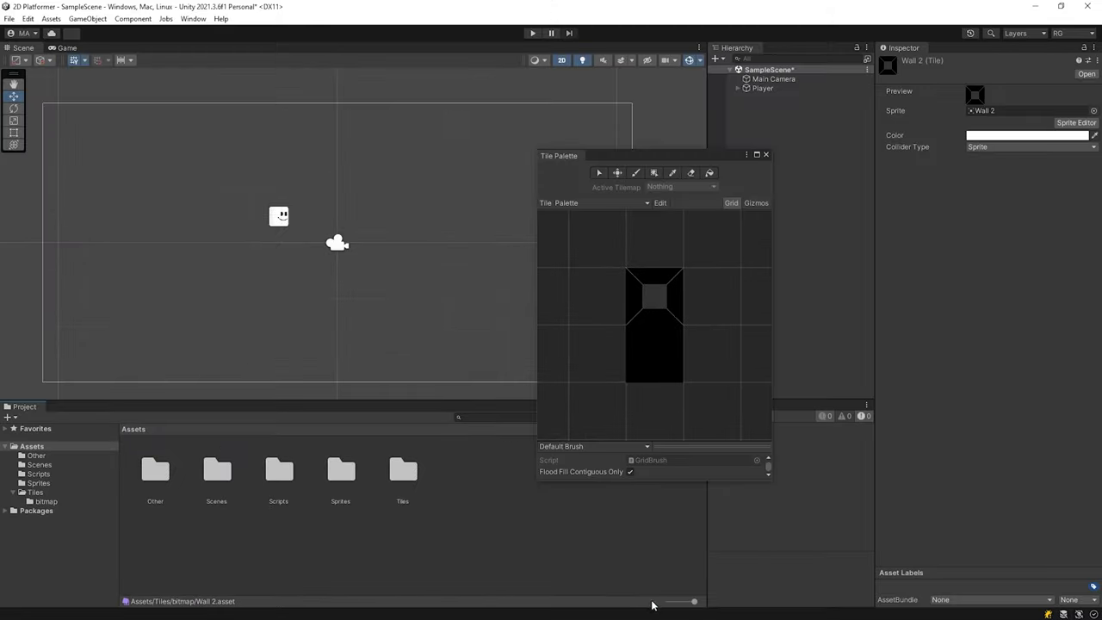
left_click(341, 472)
left_click_drag(639, 155, 616, 149)
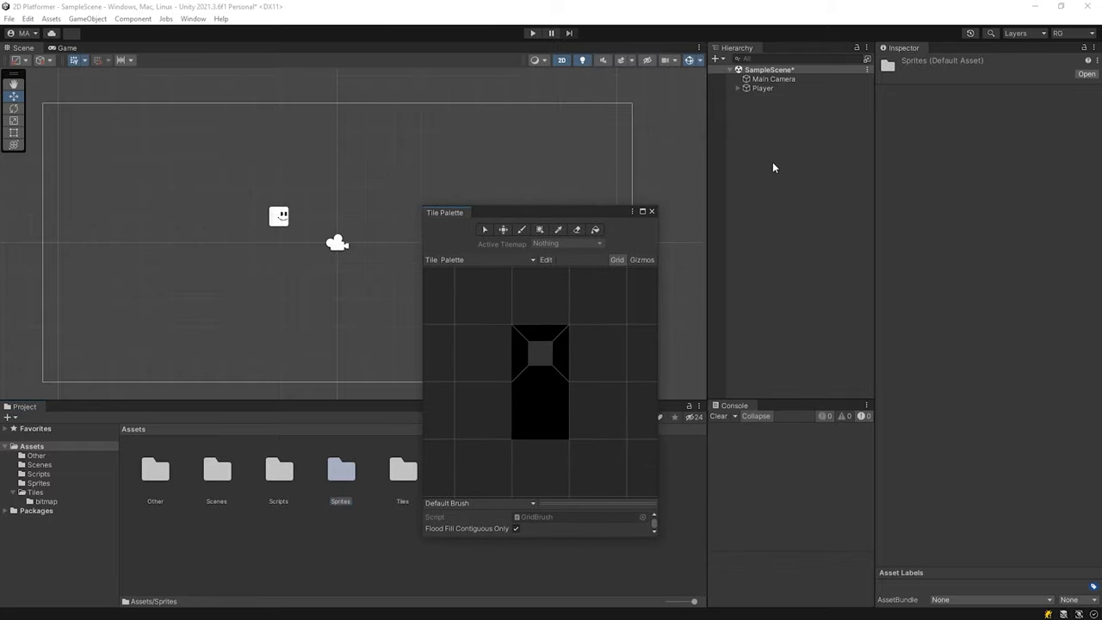
Add a rectangular tilemap under a new Grid and name it wall
right_click(772, 162)
mouse_move(808, 313)
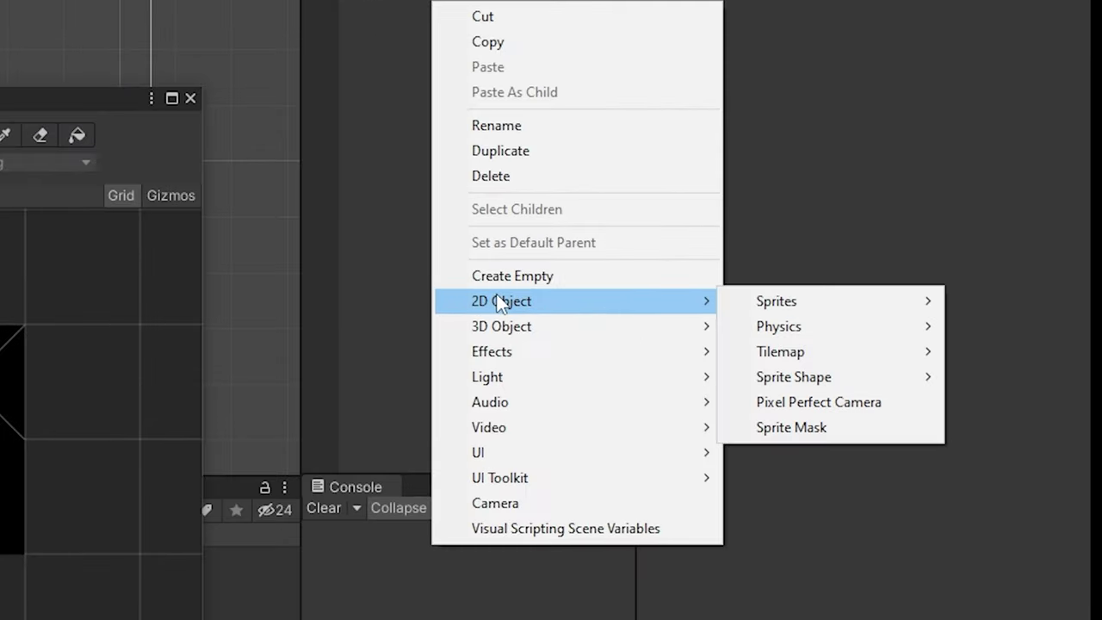
mouse_move(799, 352)
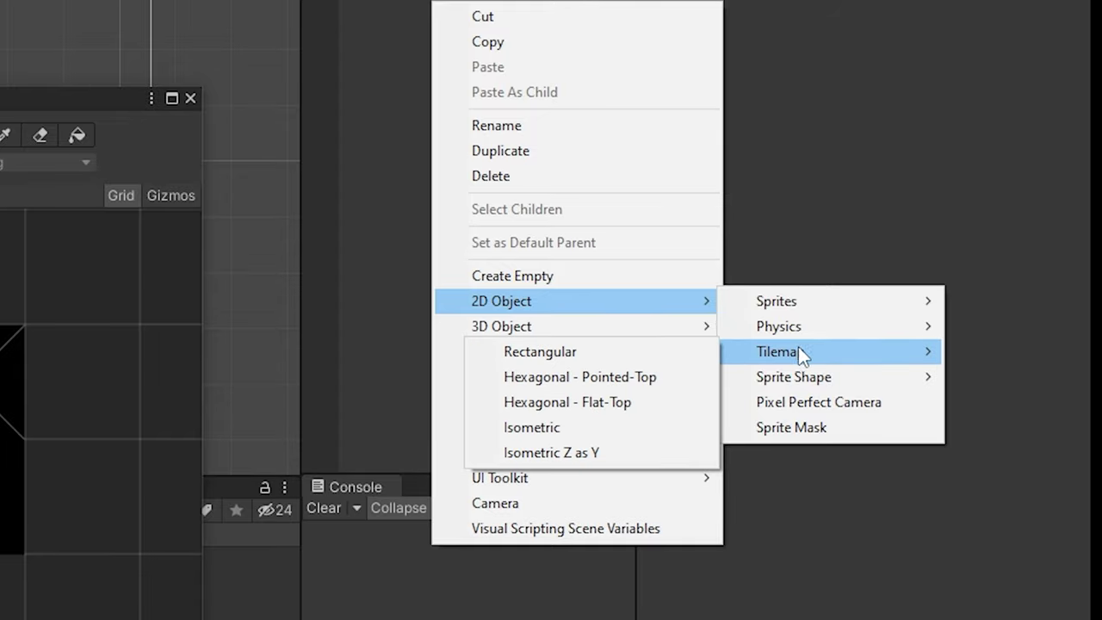
left_click(637, 350)
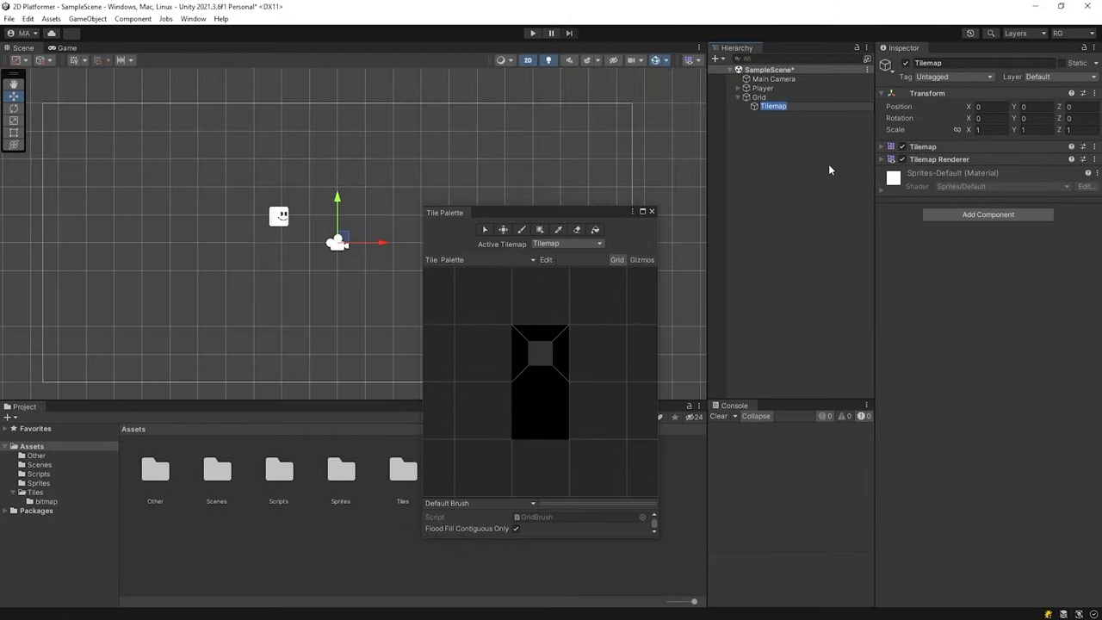
type("wall")
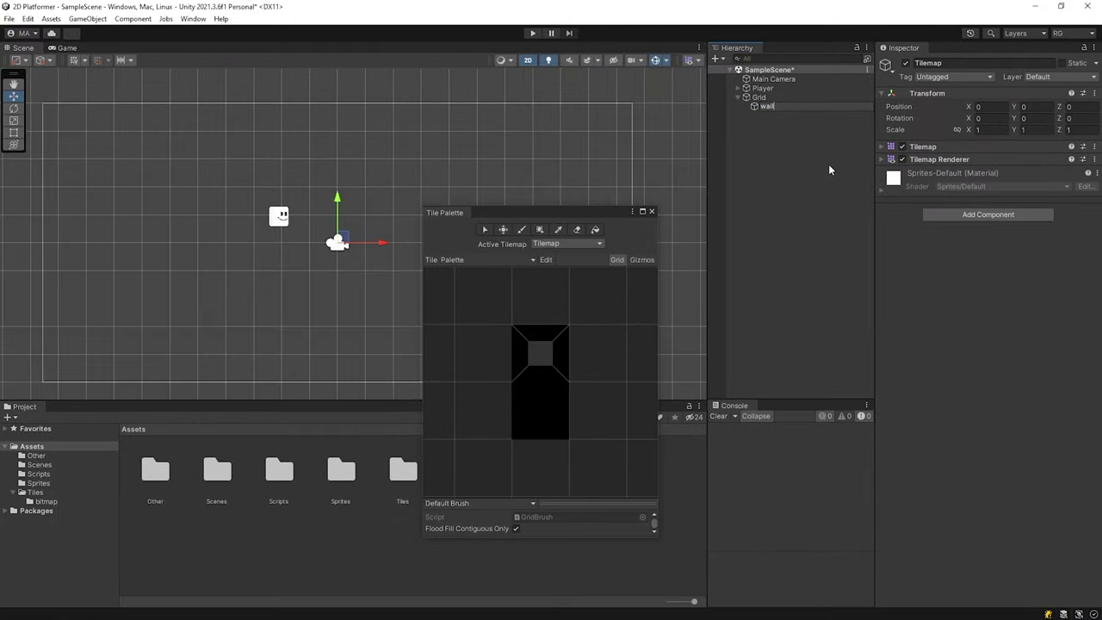
key("Return")
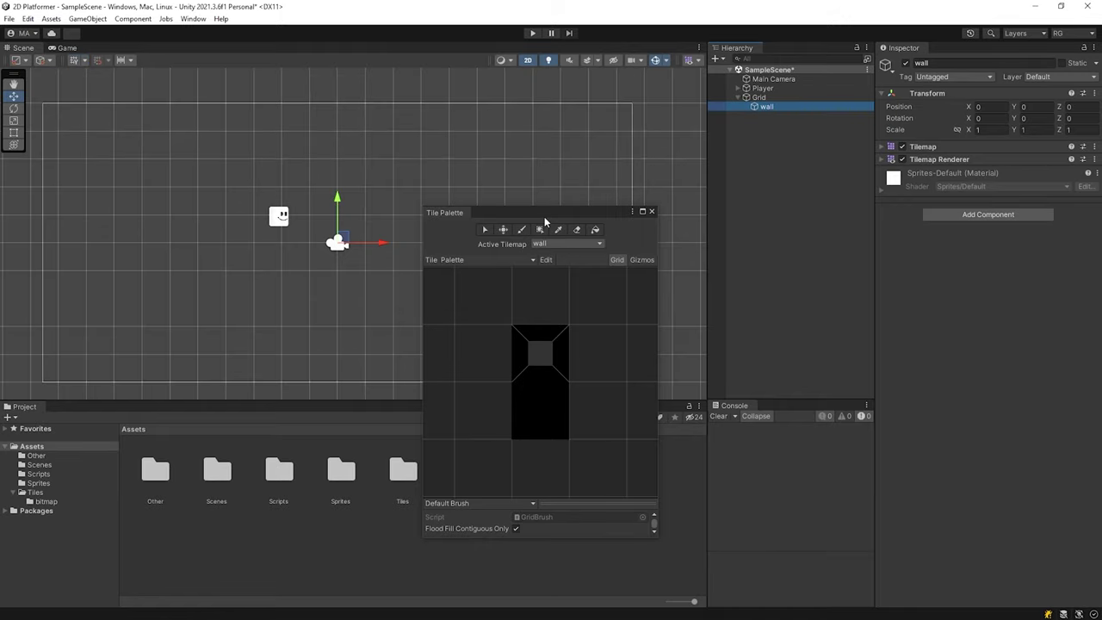
Close the Project browser to enlarge the scene and select the plain black tile
left_click_drag(545, 217, 843, 153)
left_click(699, 406)
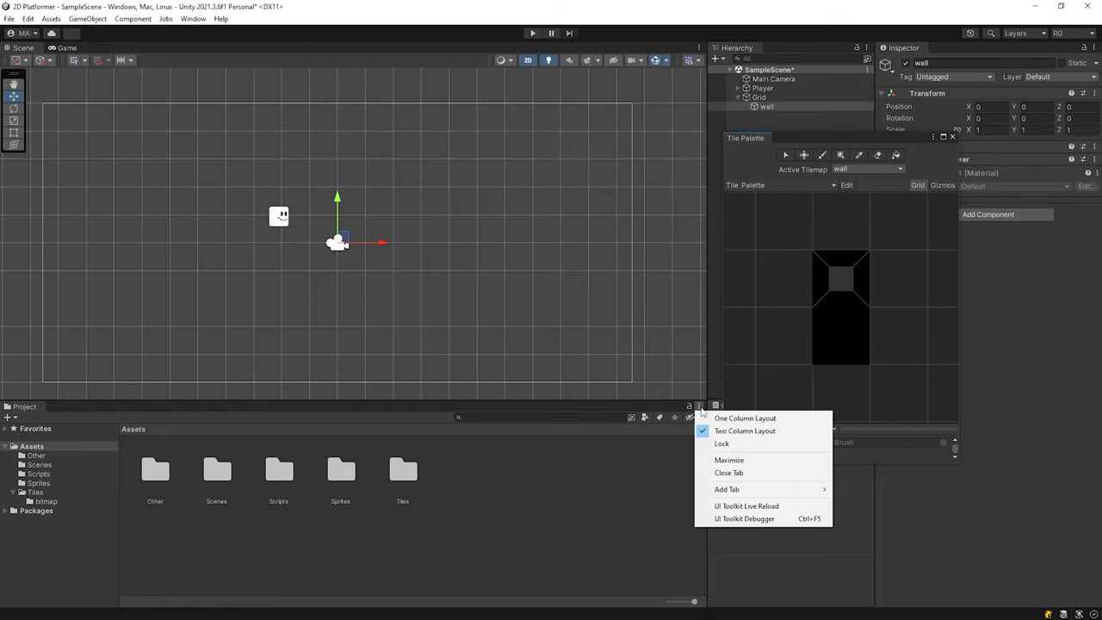
left_click(728, 472)
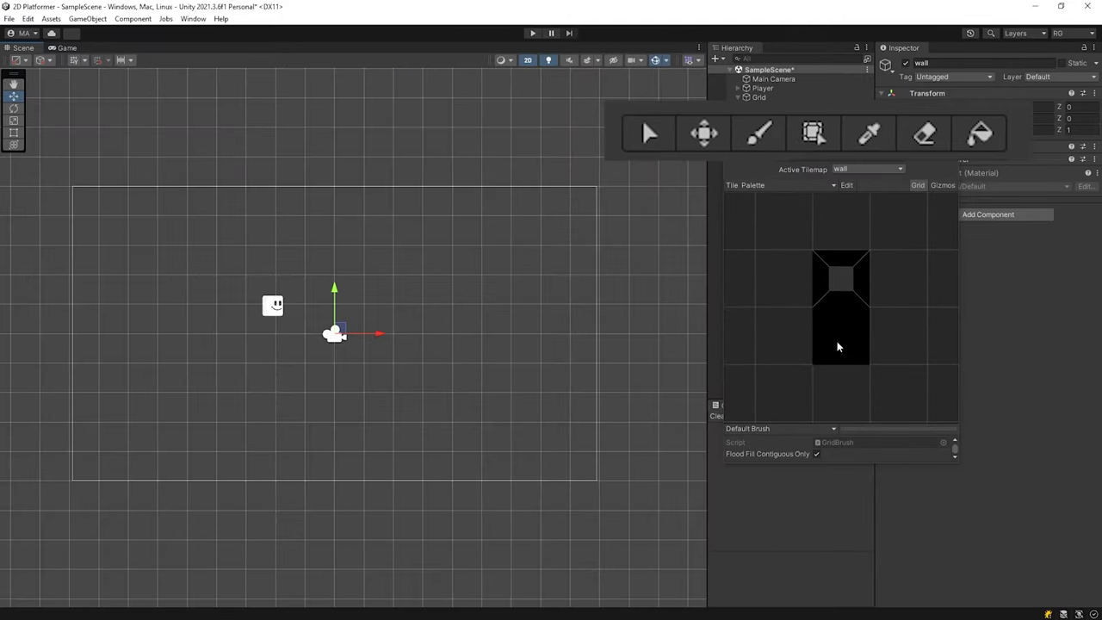
left_click(837, 345)
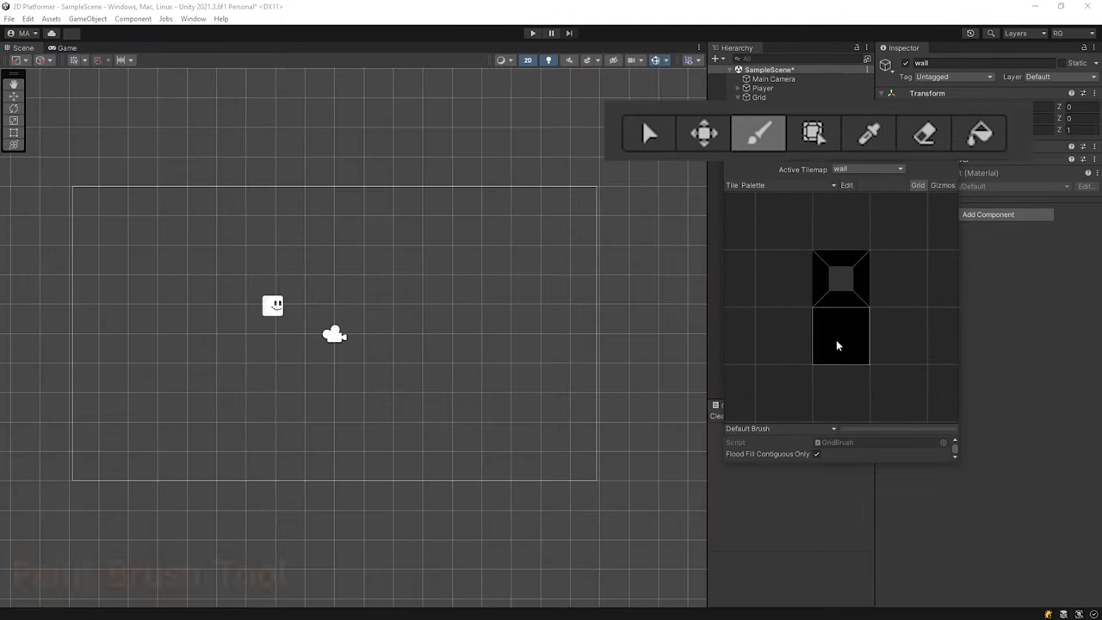
Paint a black wall path around the player, filling the left-wall gap
left_click(184, 383)
mouse_move(184, 382)
left_mouse_down()
mouse_move(408, 227)
mouse_move(172, 352)
left_mouse_up()
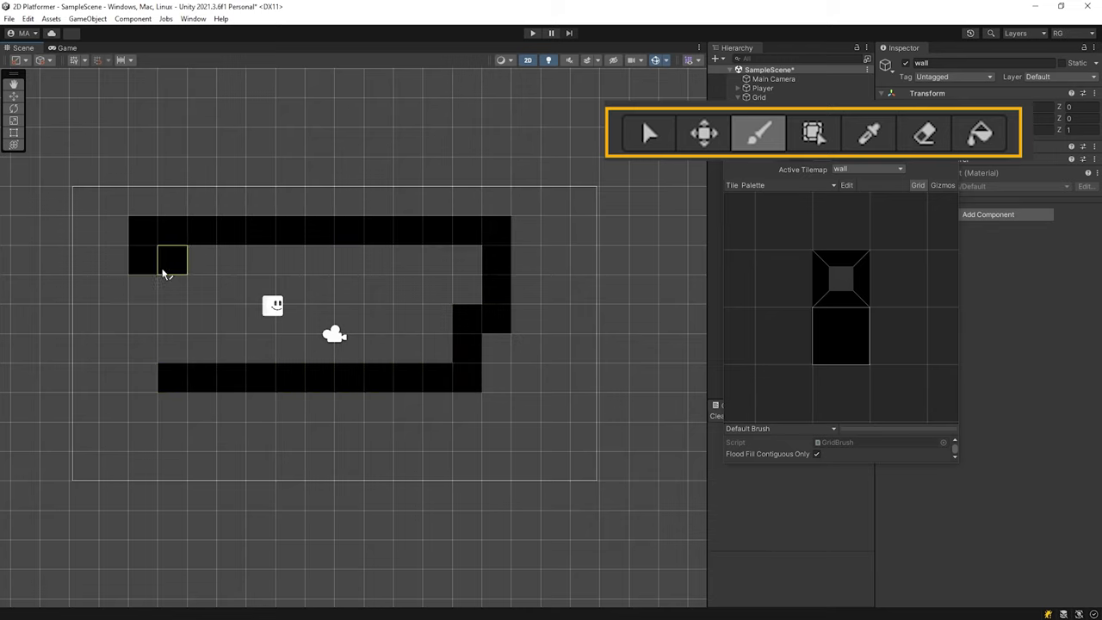
left_click(171, 353)
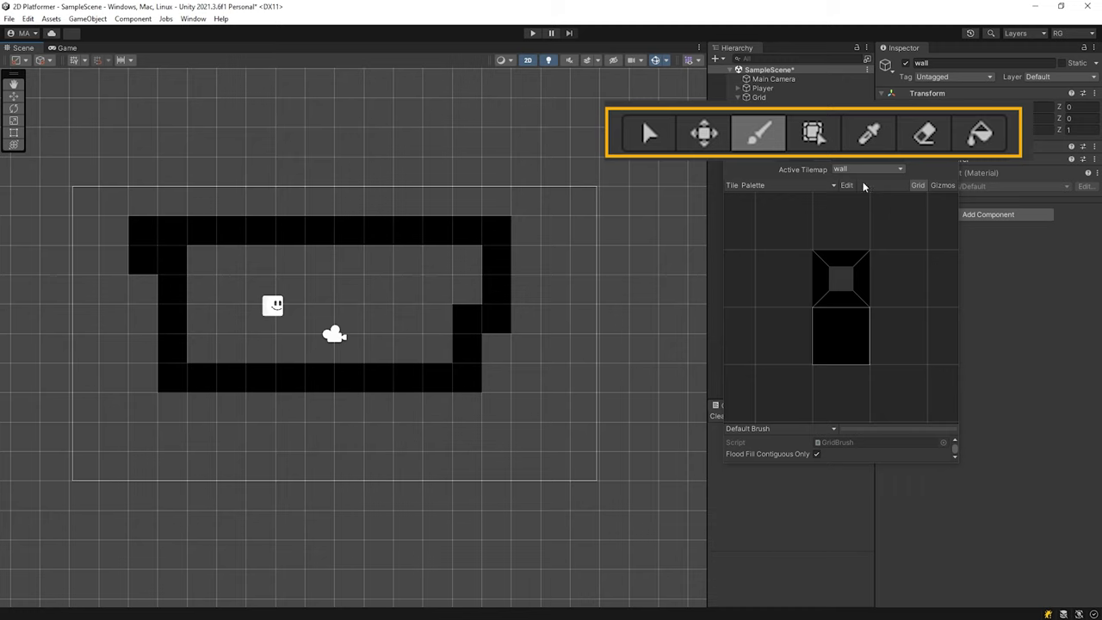
Erase the top-left corner tiles, the right column and the bottom-right tile
left_click(922, 150)
left_click(143, 258)
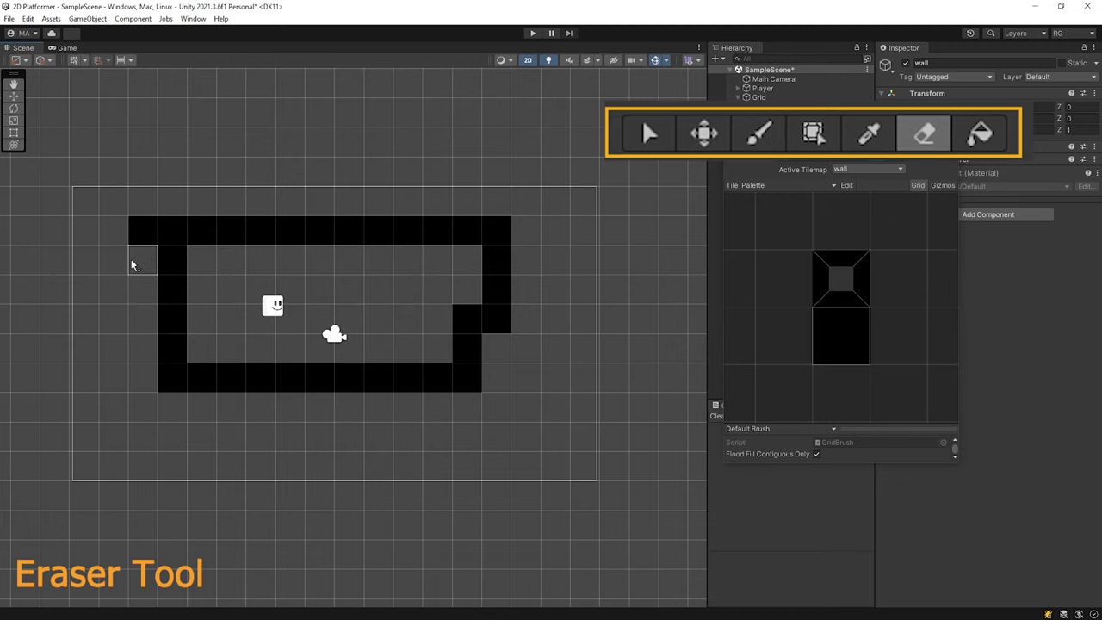
left_click(148, 230)
left_click(172, 230)
mouse_move(496, 230)
left_mouse_down()
mouse_move(496, 318)
mouse_move(467, 230)
left_mouse_up()
left_click(467, 376)
Paint two patterned wall tiles along the bottom wall
left_click(847, 277)
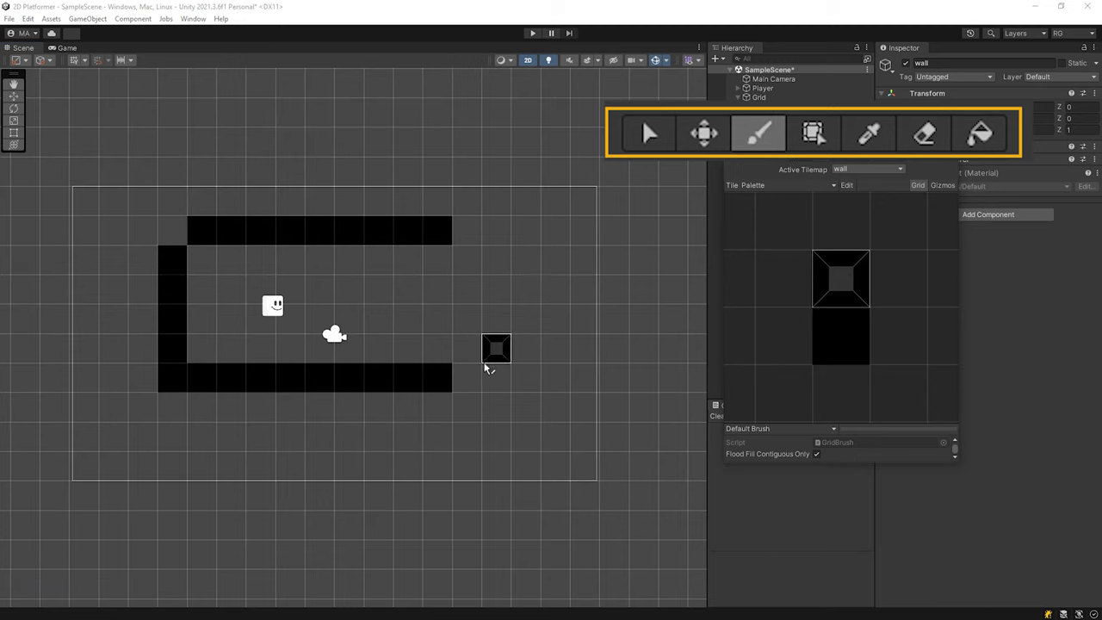
left_click(407, 376)
left_click(260, 376)
Repaint the top and right walls patterned and box-fill a large block below
mouse_move(260, 230)
left_mouse_down()
mouse_move(525, 323)
mouse_move(526, 349)
left_mouse_up()
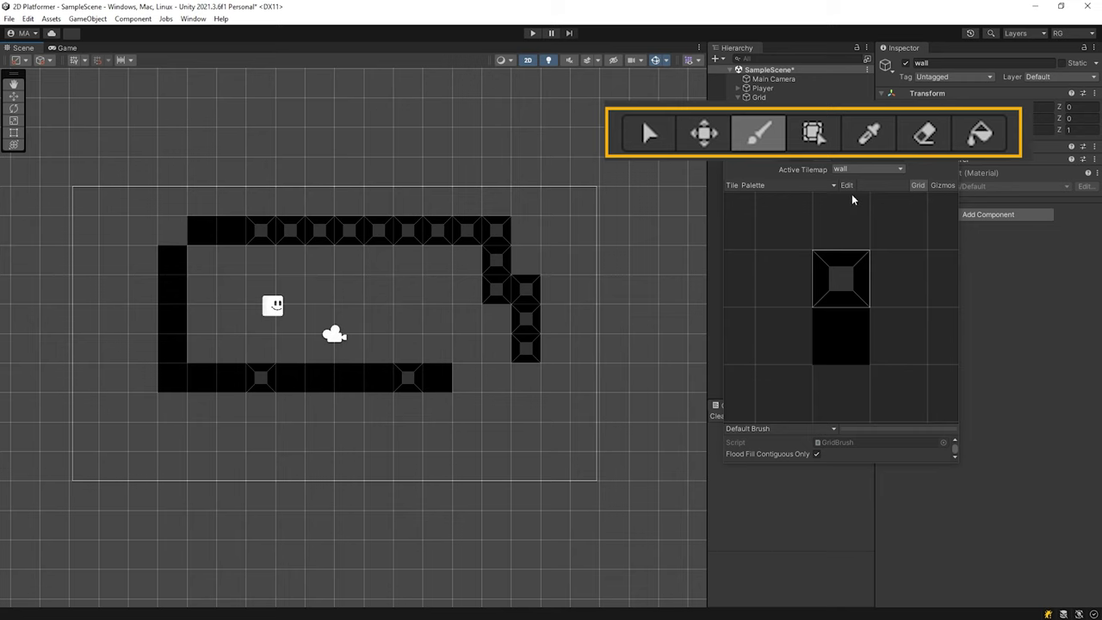
left_click(832, 160)
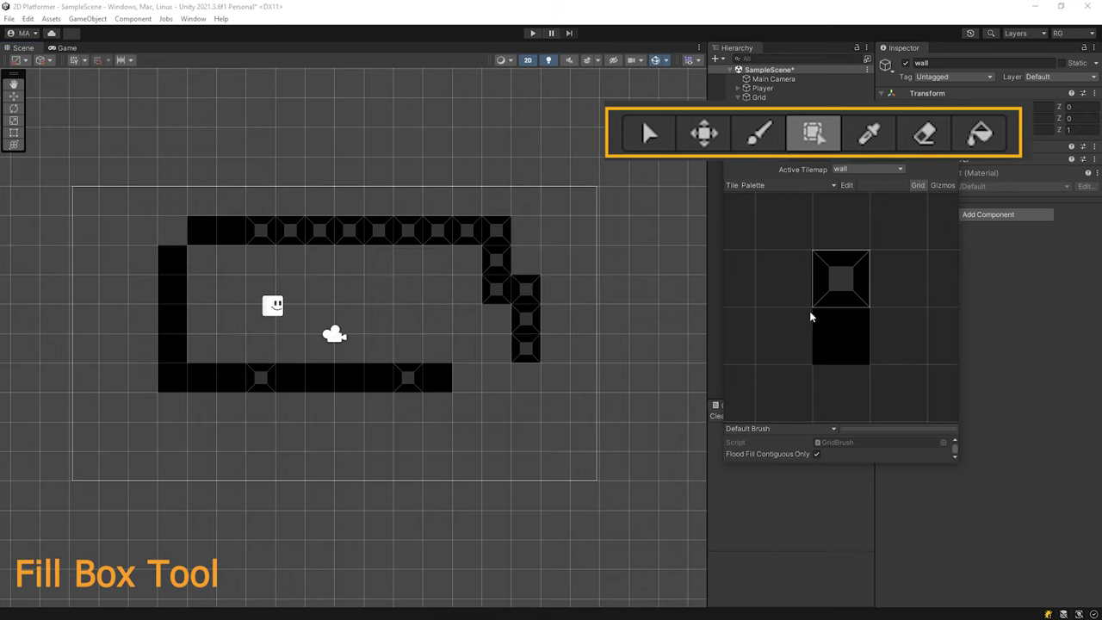
mouse_move(239, 383)
left_mouse_down()
mouse_move(519, 453)
mouse_move(523, 469)
left_mouse_up()
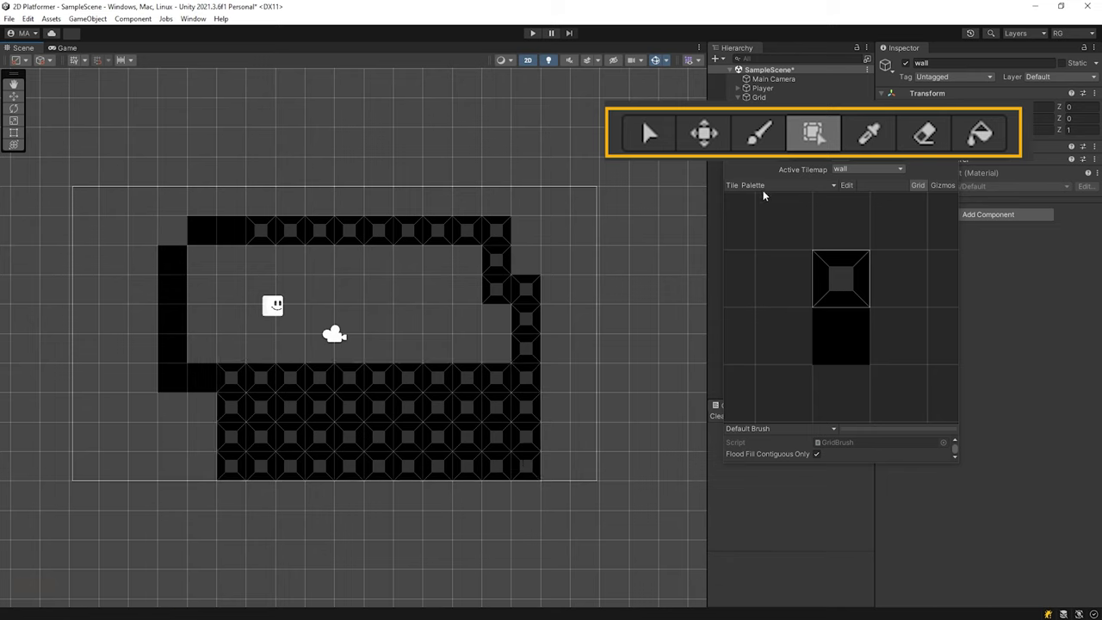
Select a 3 by 6 tile block and move it toward the top-left
left_click(649, 138)
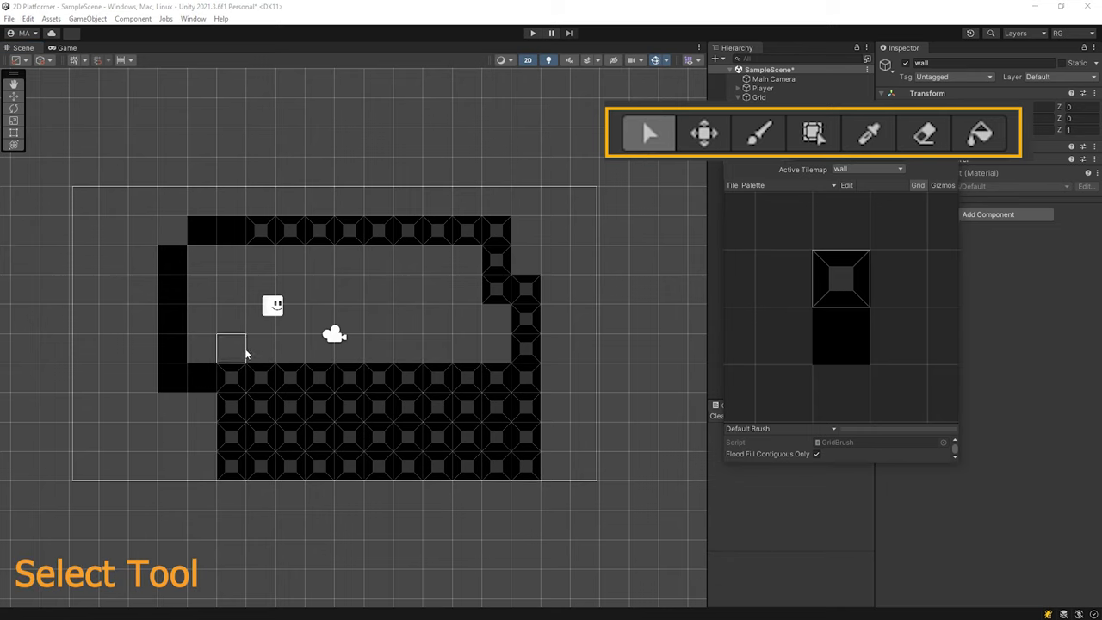
left_click_drag(222, 343, 287, 433)
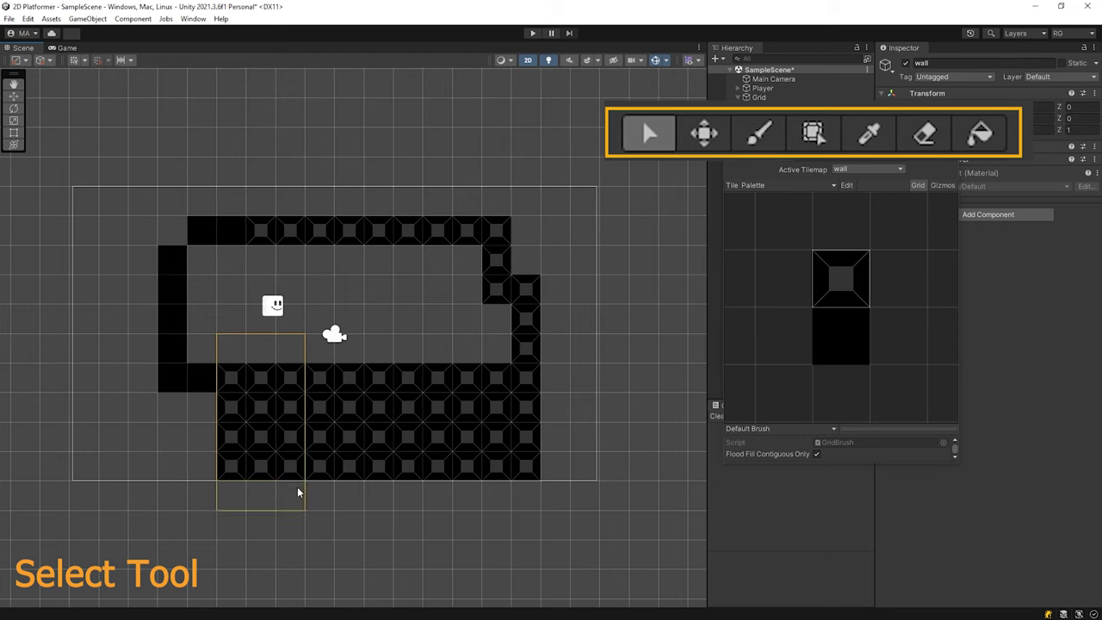
left_click(704, 138)
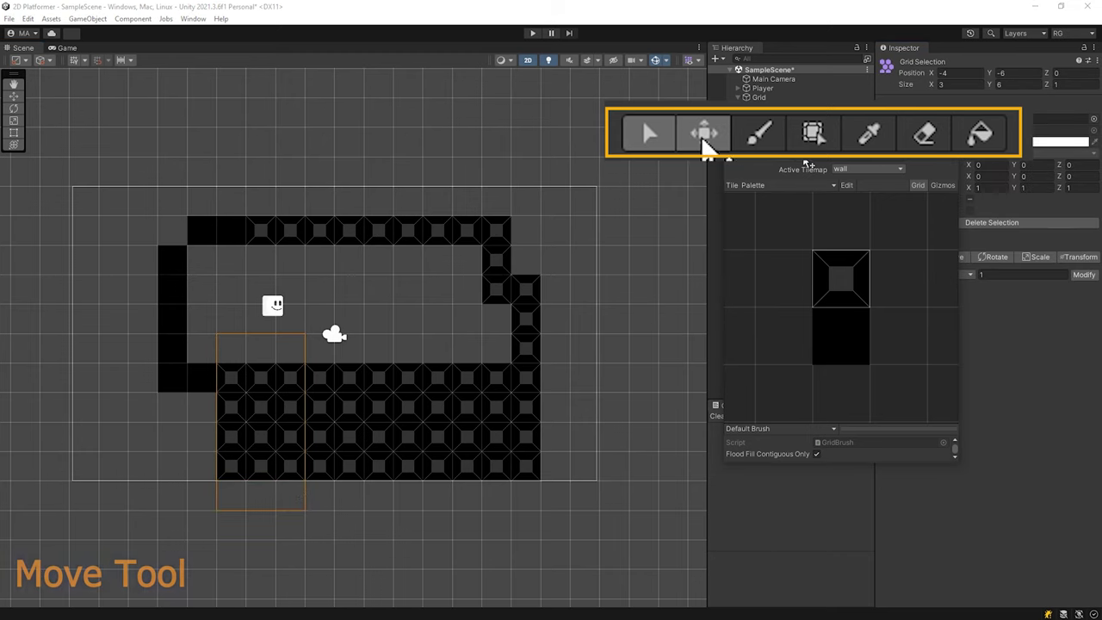
mouse_move(272, 420)
left_mouse_down()
mouse_move(112, 262)
mouse_move(173, 422)
left_mouse_up()
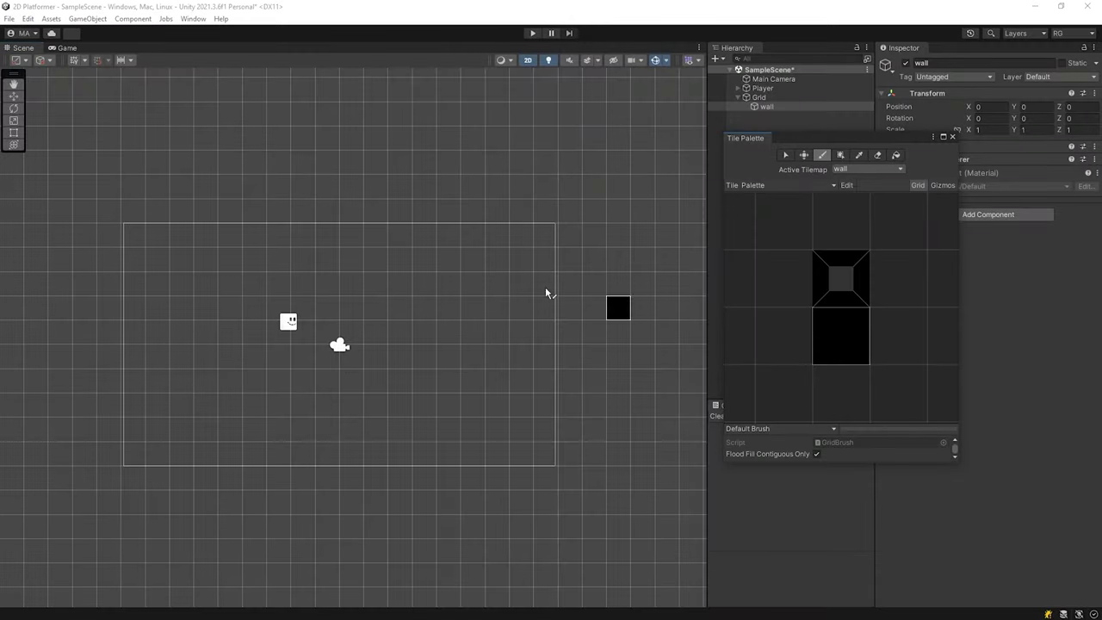
Paint the maze: top, middle and bottom wall rows plus left and right columns
left_click_drag(179, 234, 499, 236)
left_click_drag(497, 332, 234, 335)
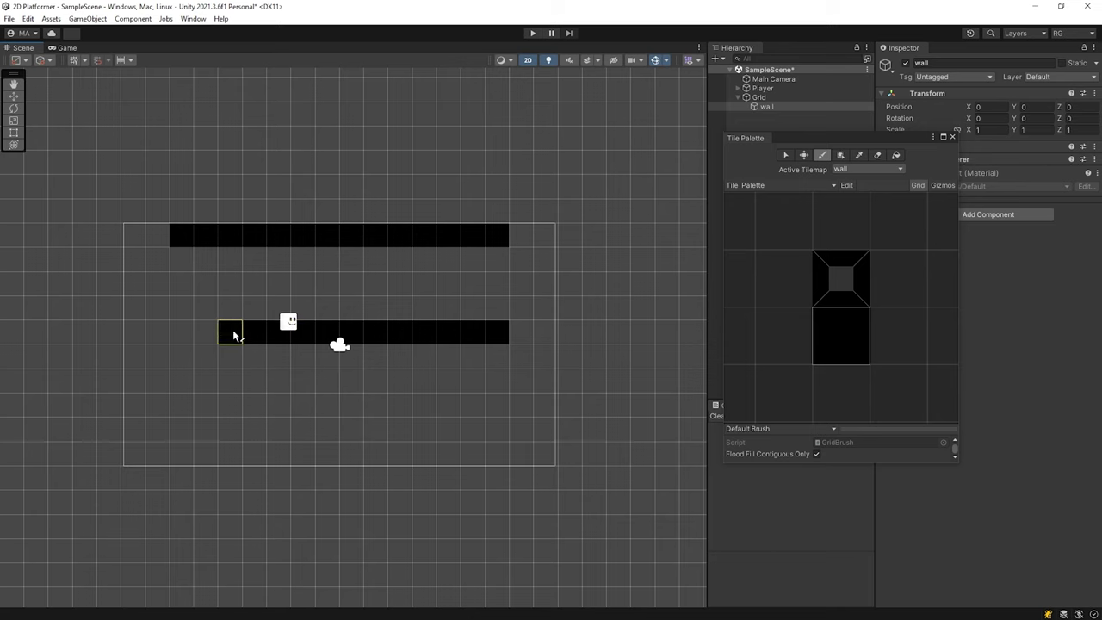
left_click_drag(180, 428, 499, 428)
left_click_drag(496, 258, 499, 422)
left_click_drag(181, 234, 185, 422)
scroll(184, 423, "down", 1)
mouse_move(204, 333)
left_mouse_down()
mouse_move(206, 409)
mouse_move(362, 435)
mouse_move(477, 391)
left_mouse_up()
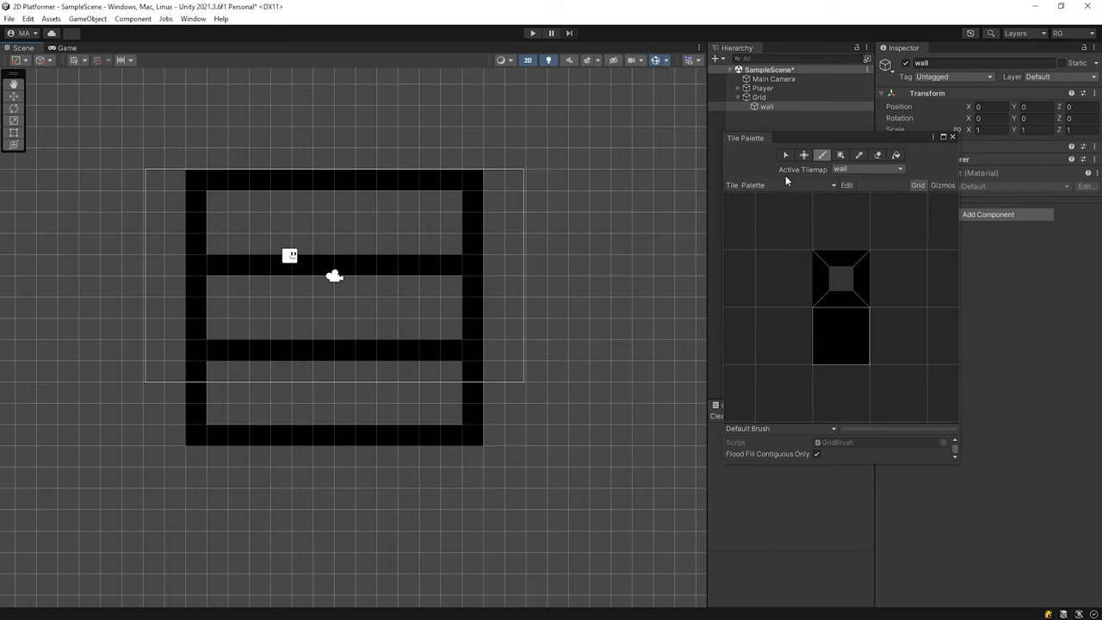
Erase the right part of the middle row and the lower inner wall's left end
left_click(878, 155)
scroll(310, 331, "up", 1)
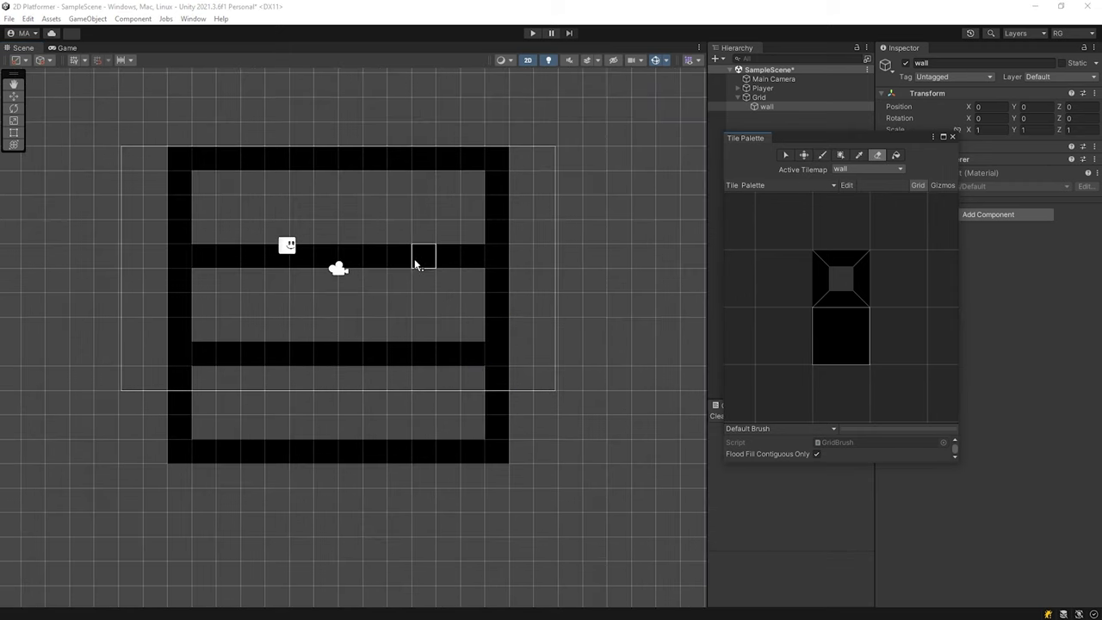
left_click_drag(415, 263, 466, 258)
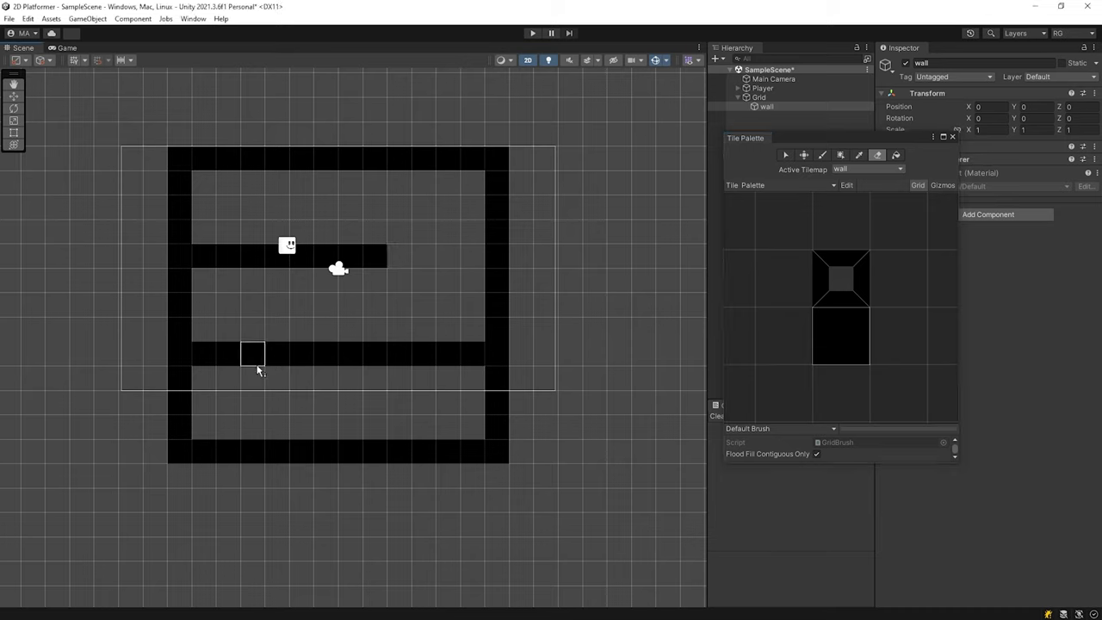
left_click_drag(256, 369, 213, 368)
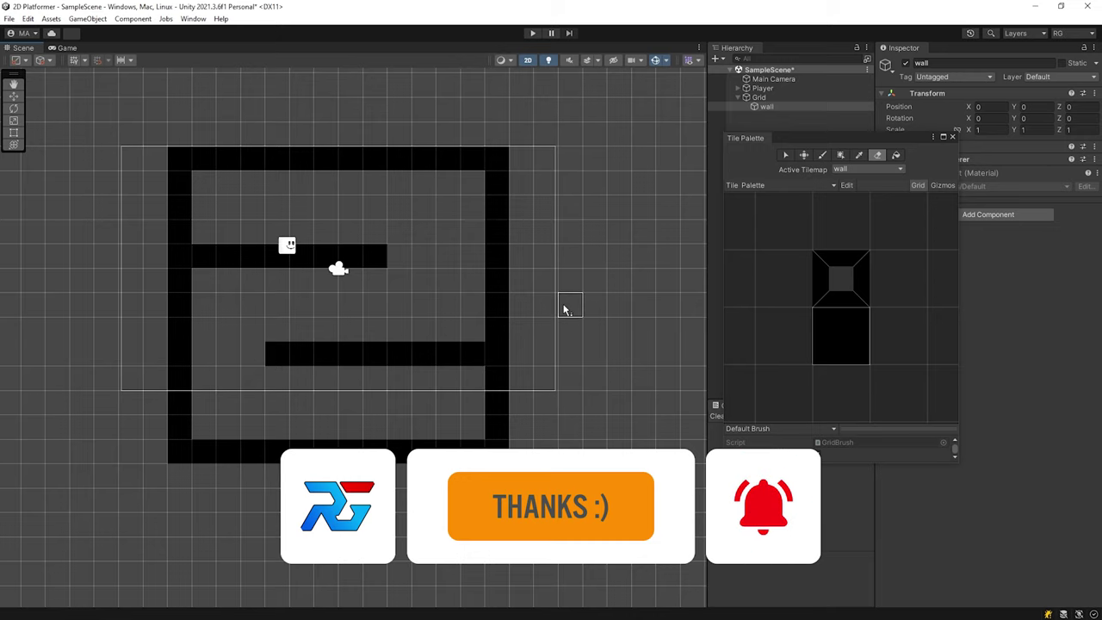
Put away the tile painting tools, clear the selection and collapse the Grid
left_click(951, 137)
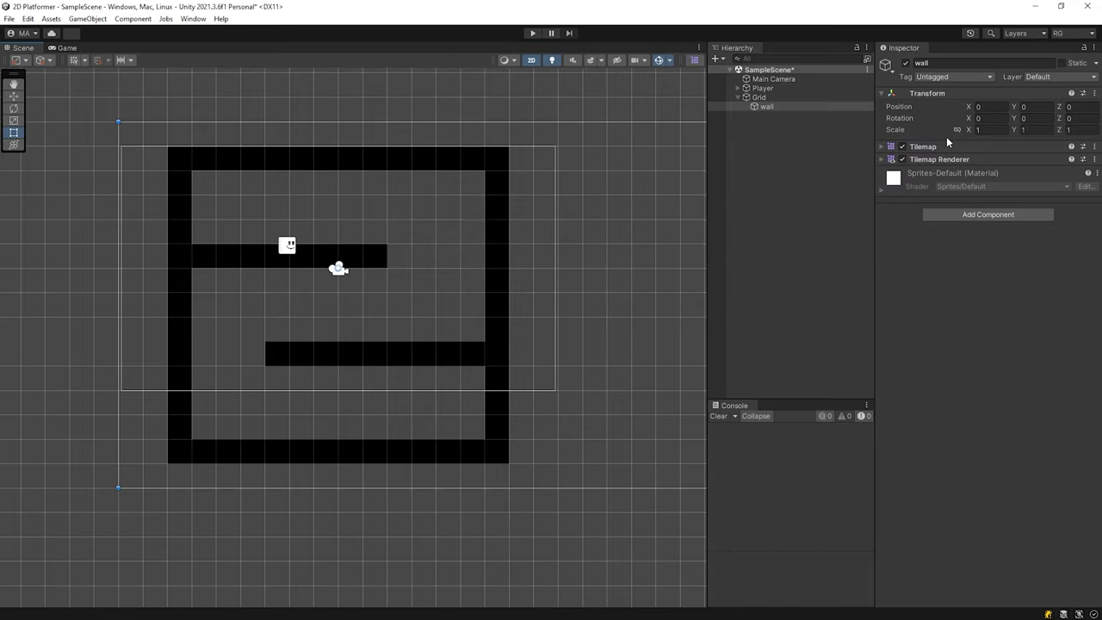
left_click(787, 209)
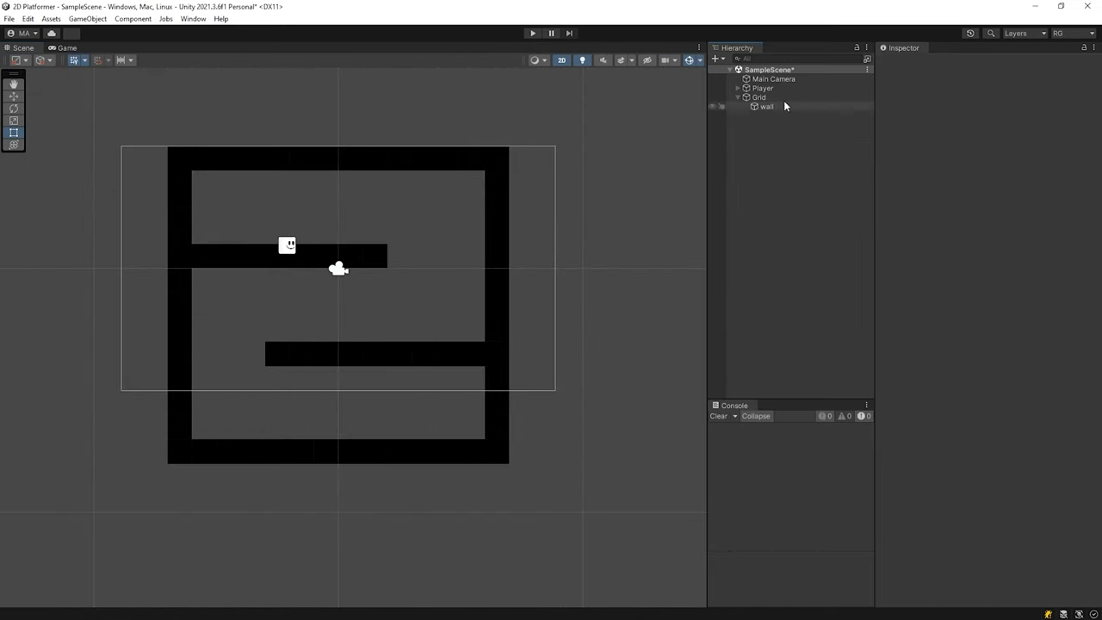
left_click(738, 98)
Move the Player up-left to about (-3.18, 1.69) and test-run the scene
left_click(763, 88)
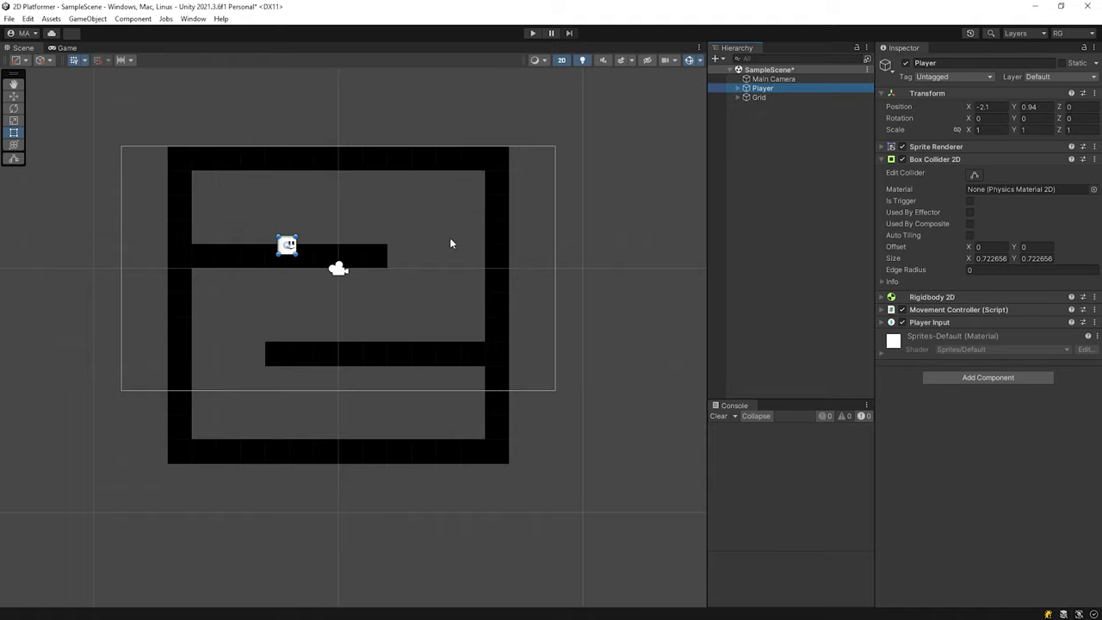
key("w")
left_click_drag(291, 243, 265, 224)
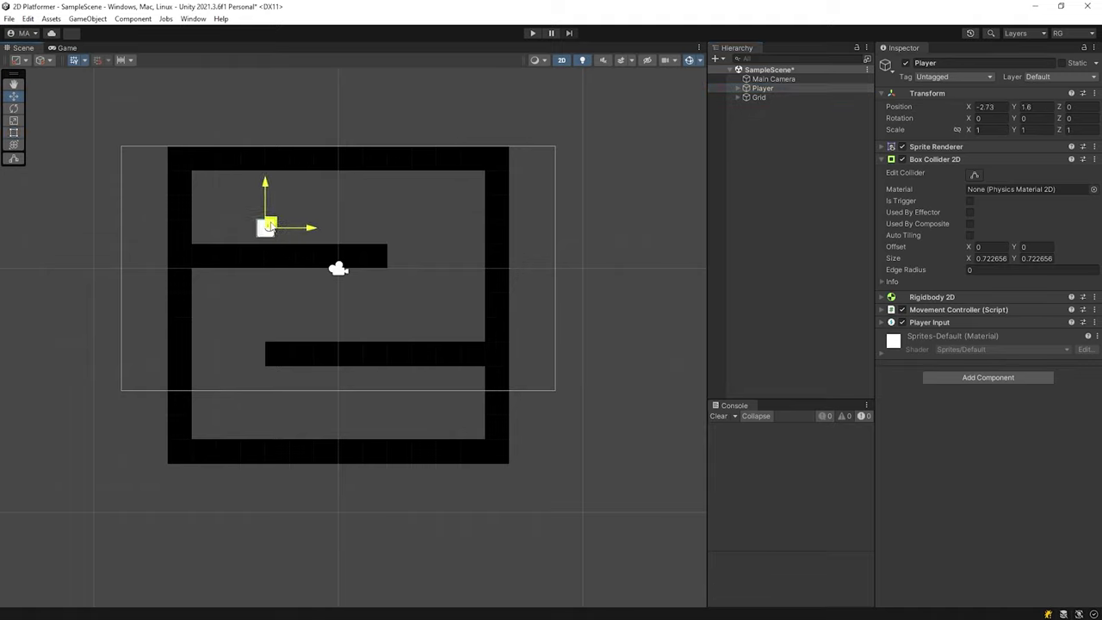
left_click(532, 34)
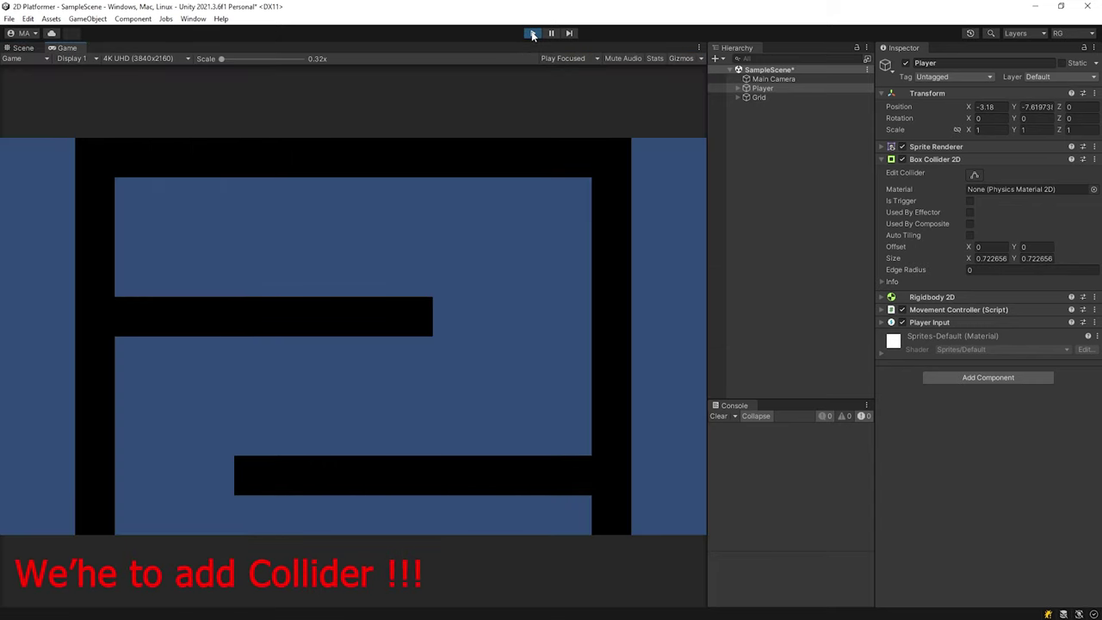
left_click(532, 33)
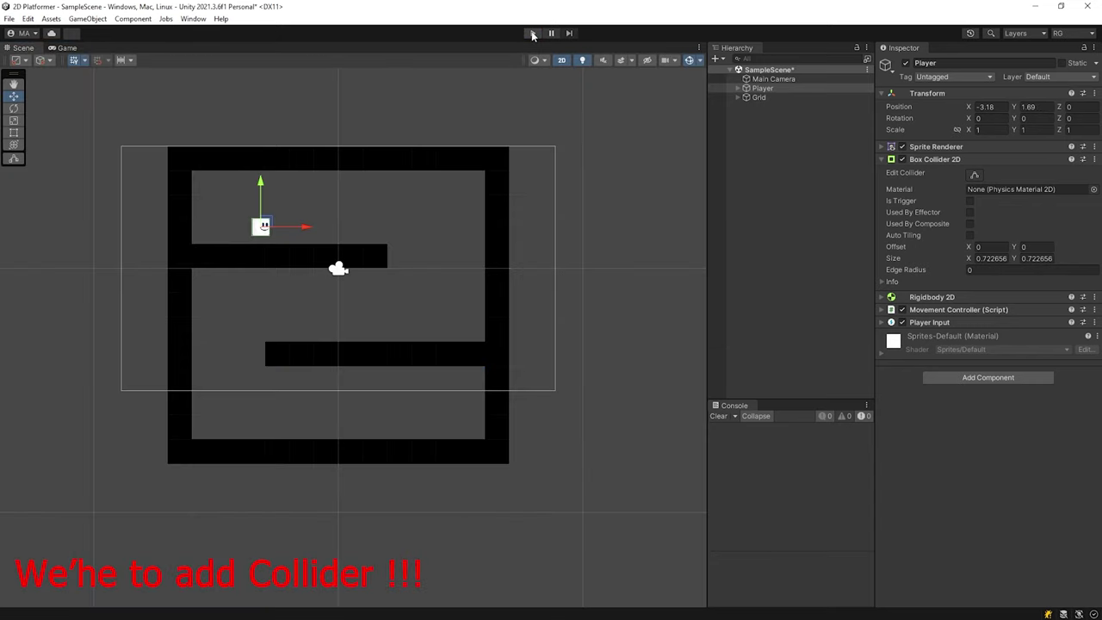
Add a Tilemap Collider 2D to the wall tilemap under Grid
left_click(737, 98)
left_click(755, 107)
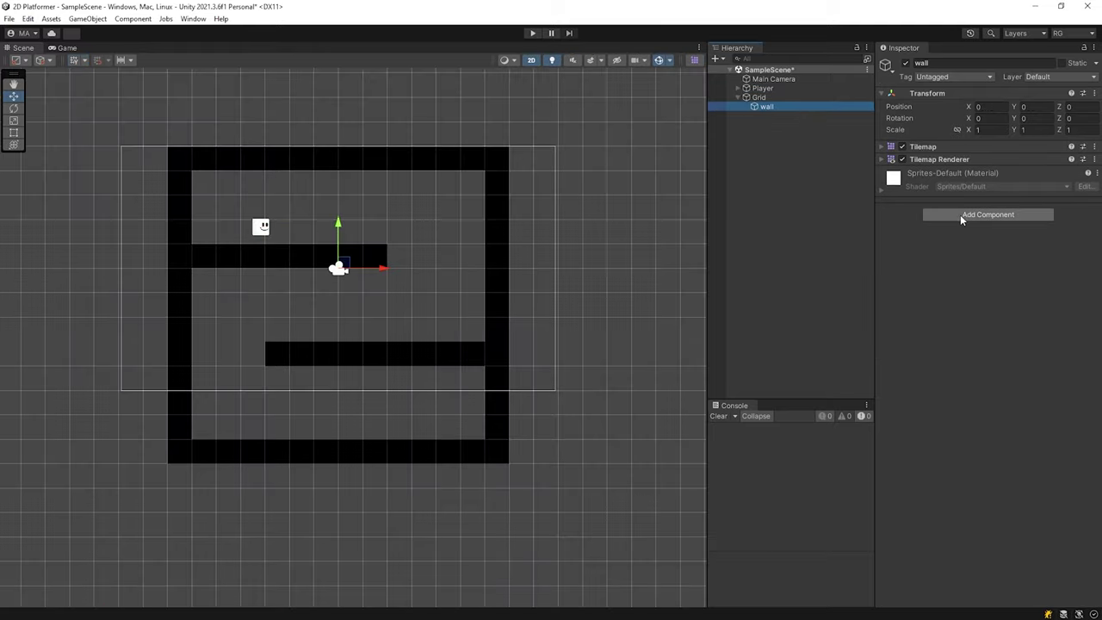
left_click(960, 216)
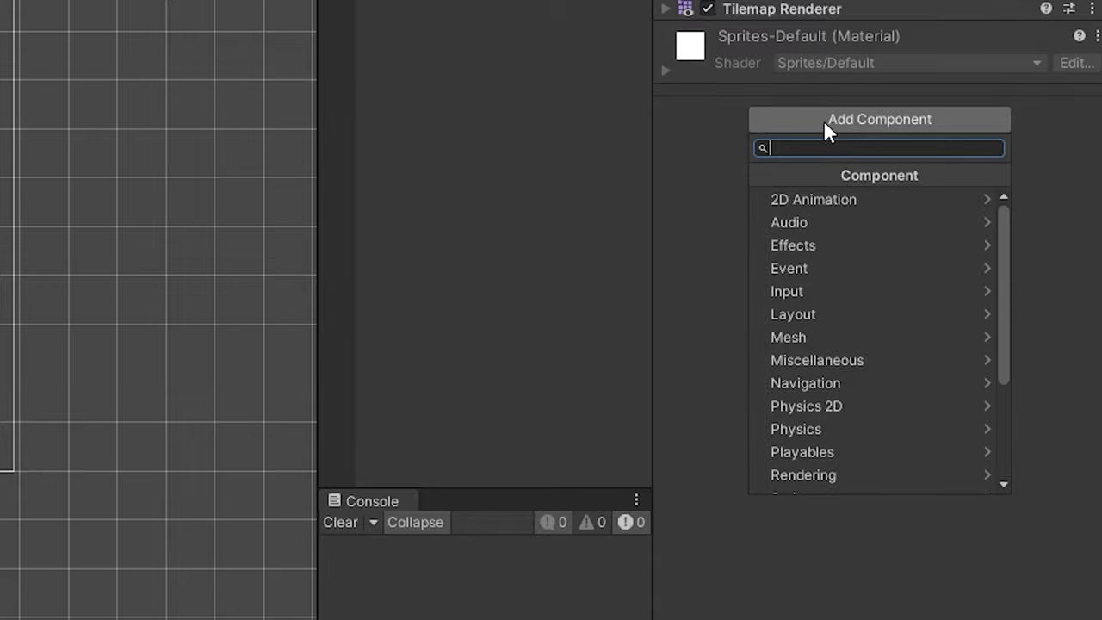
type("tilem")
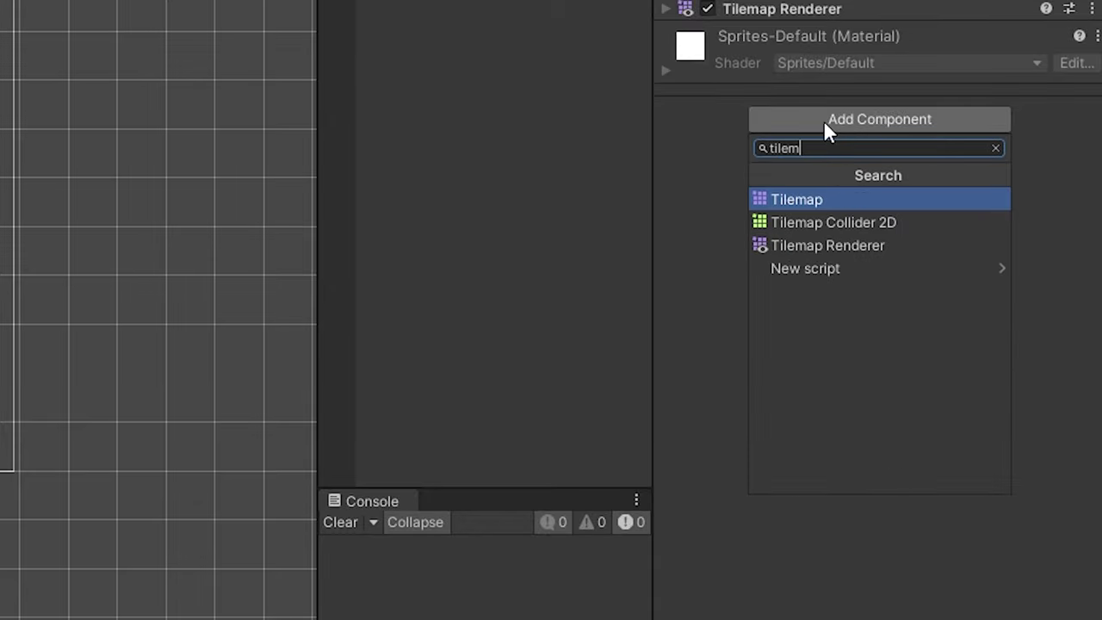
left_click(868, 223)
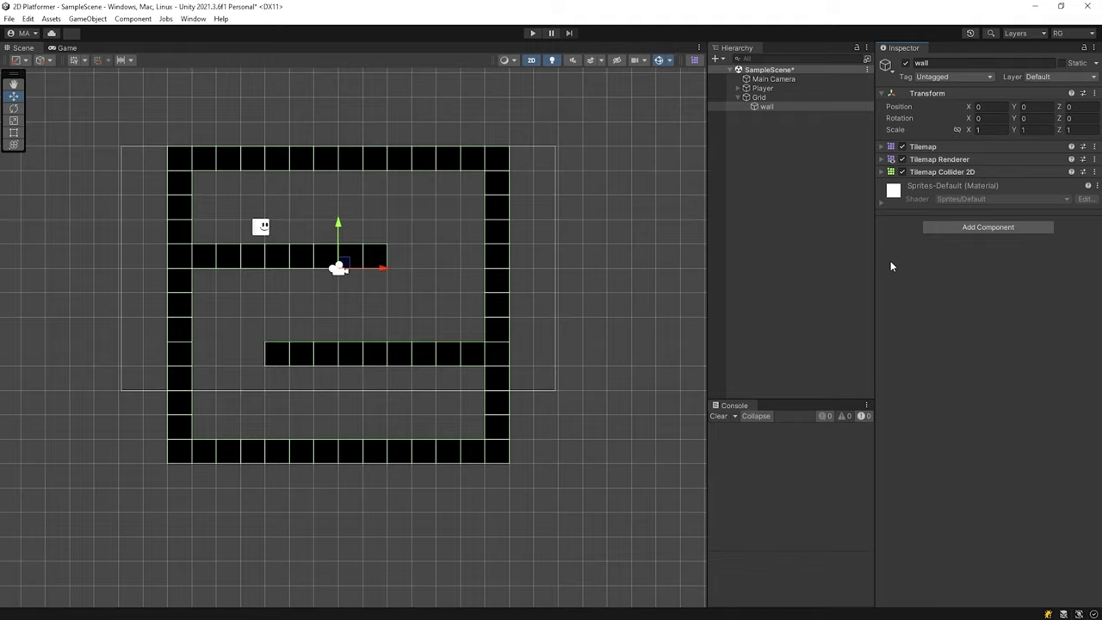
Add a Composite Collider 2D to the wall and tick Used By Composite on the Tilemap Collider 2D
left_click(974, 229)
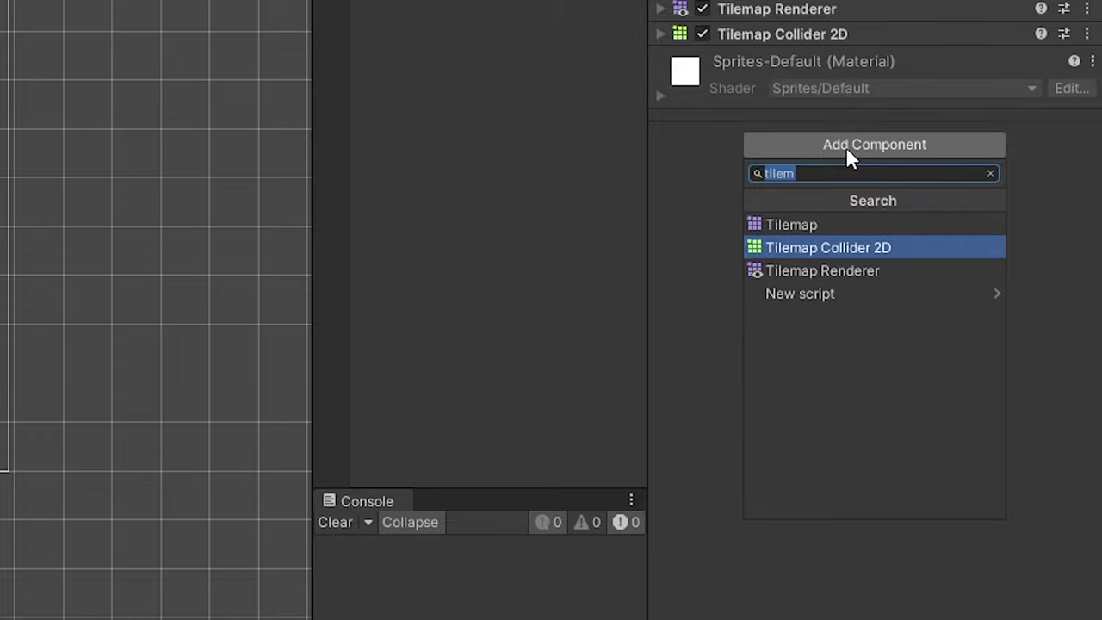
key("BackSpace")
type("compo")
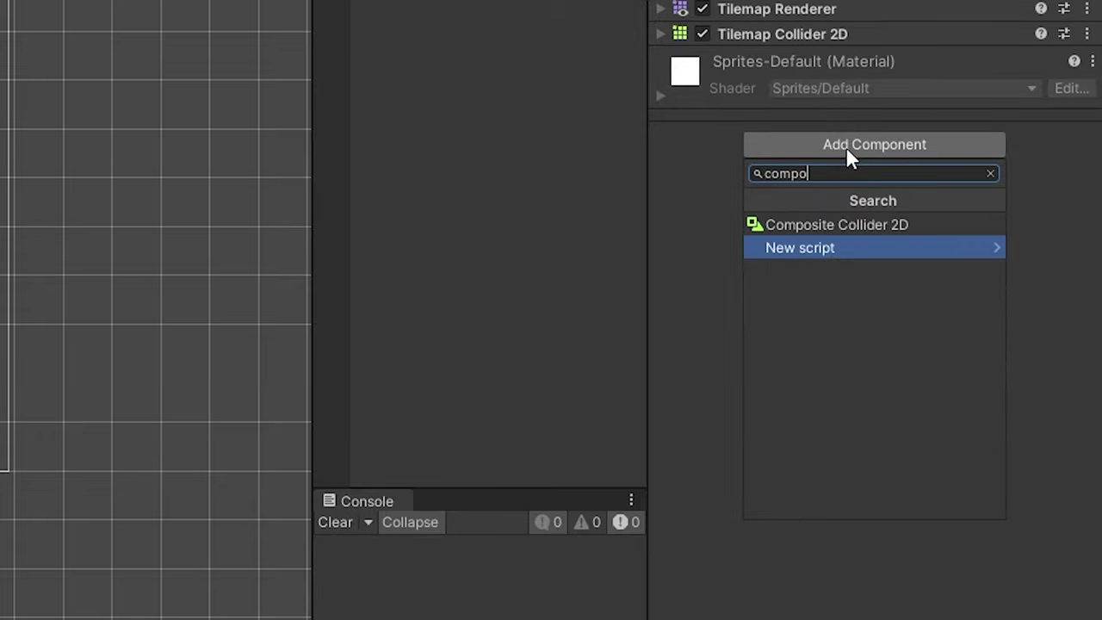
left_click(842, 225)
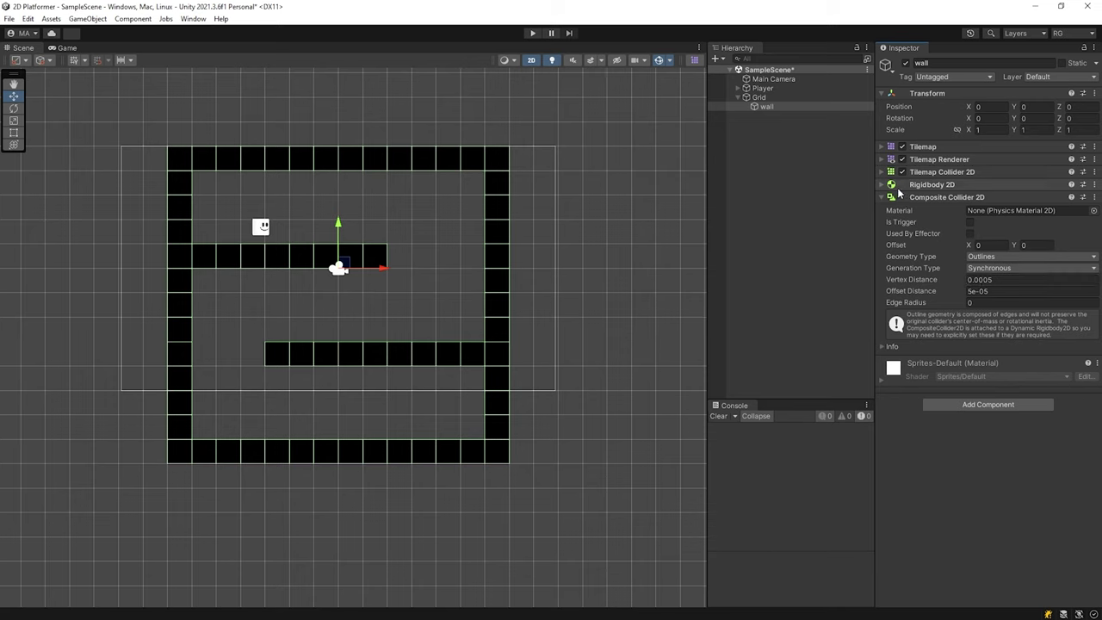
left_click(885, 172)
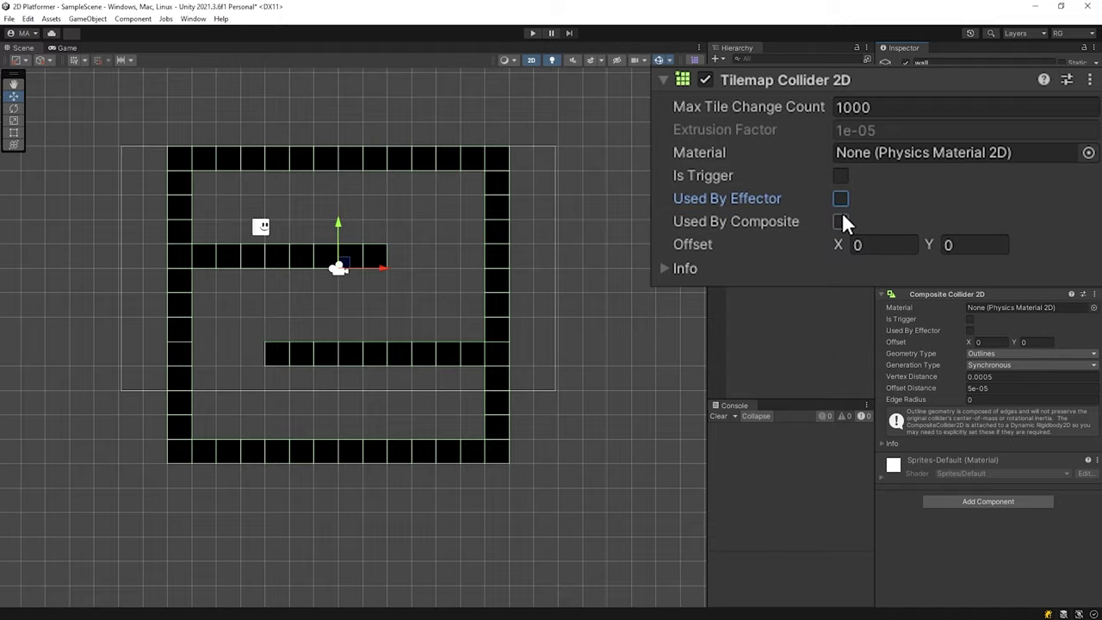
left_click(841, 221)
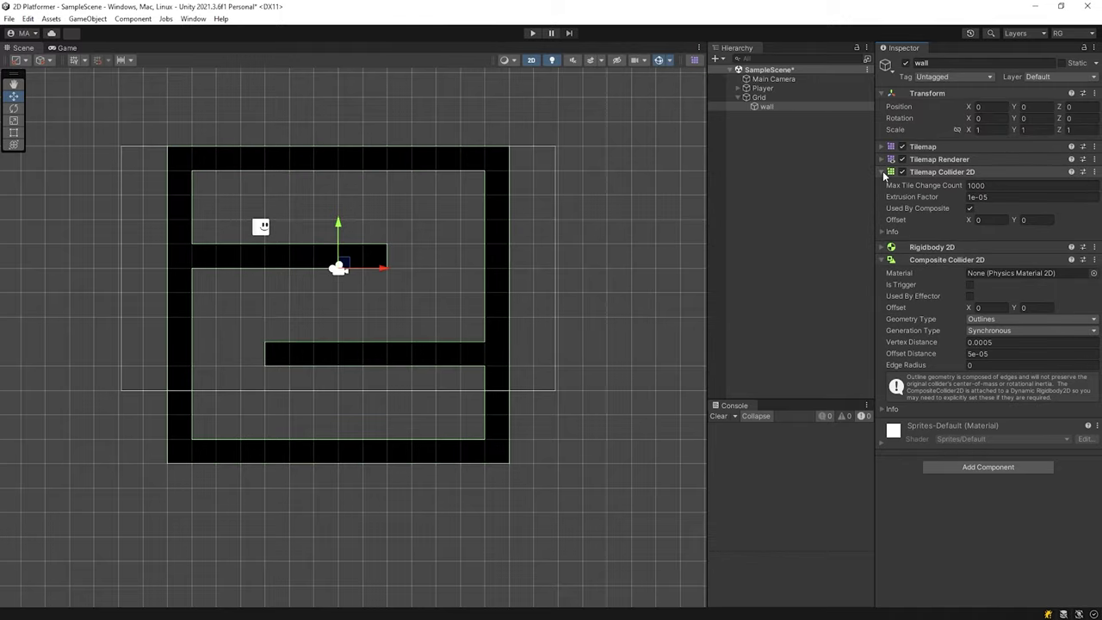
Set the wall's Rigidbody 2D Body Type to Static and start the game
left_click(882, 171)
left_click(929, 184)
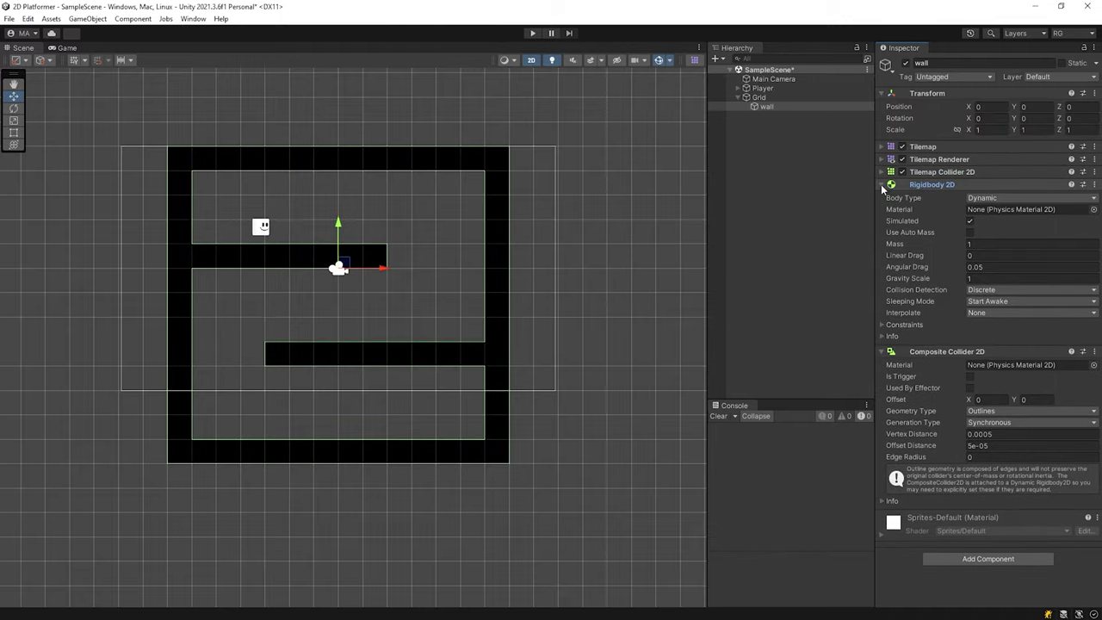
left_click(1012, 199)
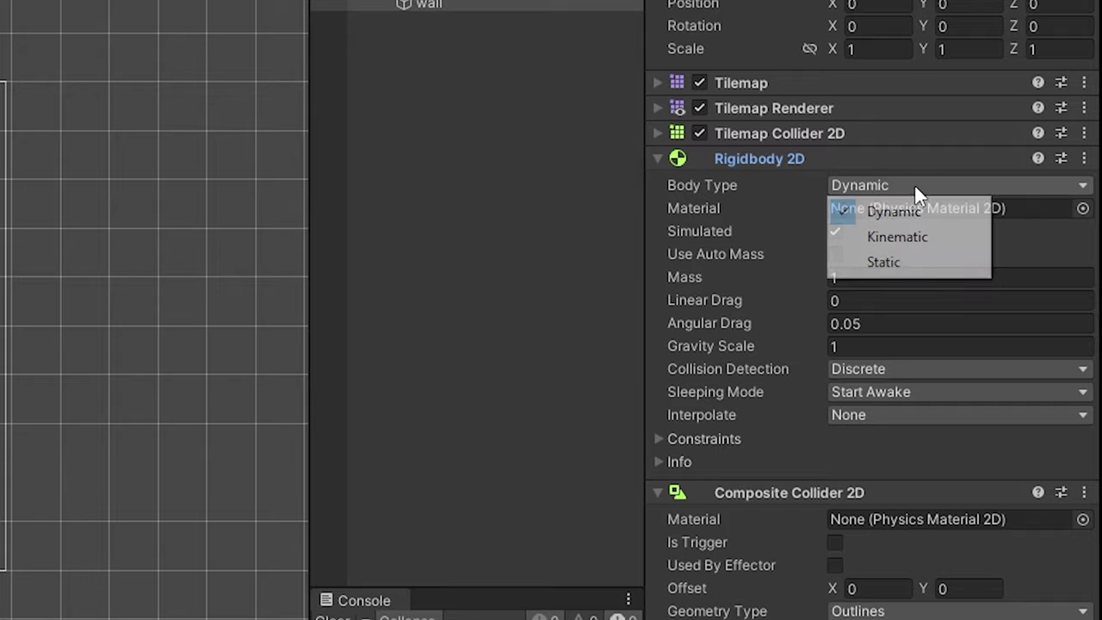
left_click(901, 262)
left_click(660, 157)
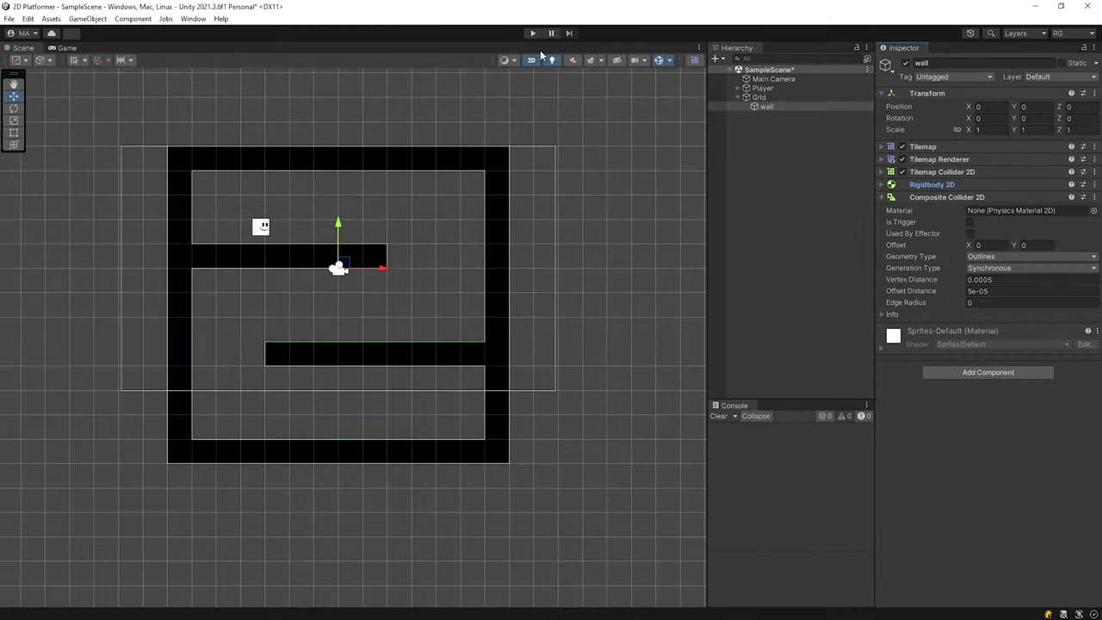
left_click(532, 33)
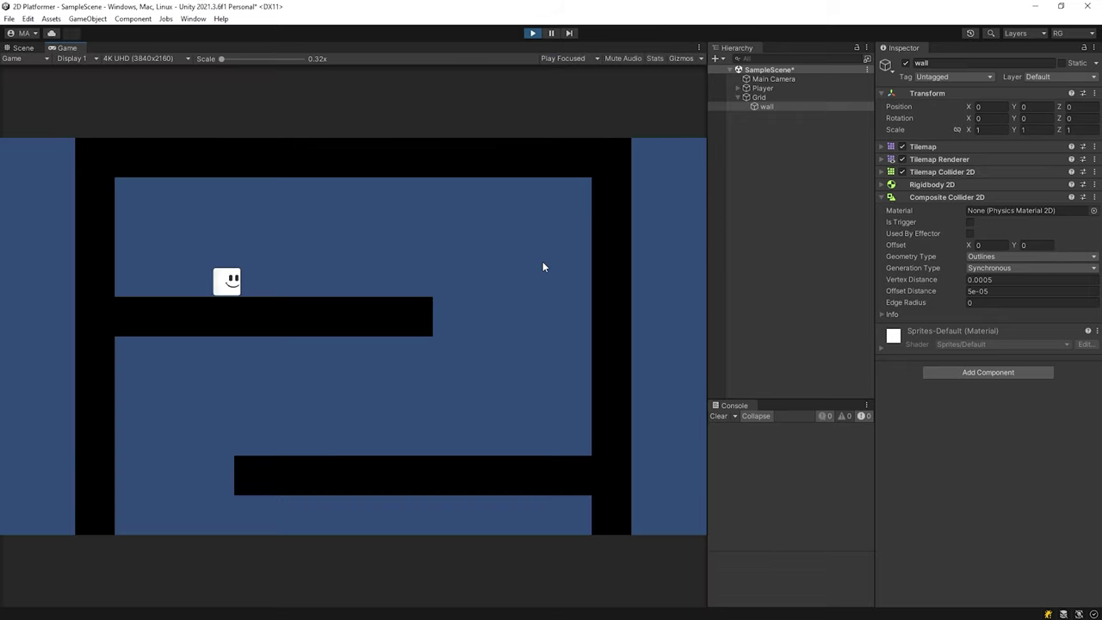
After walking the player off the ledge, enable Freeze Rotation Z in the Player's Rigidbody 2D Constraints
key("Right")
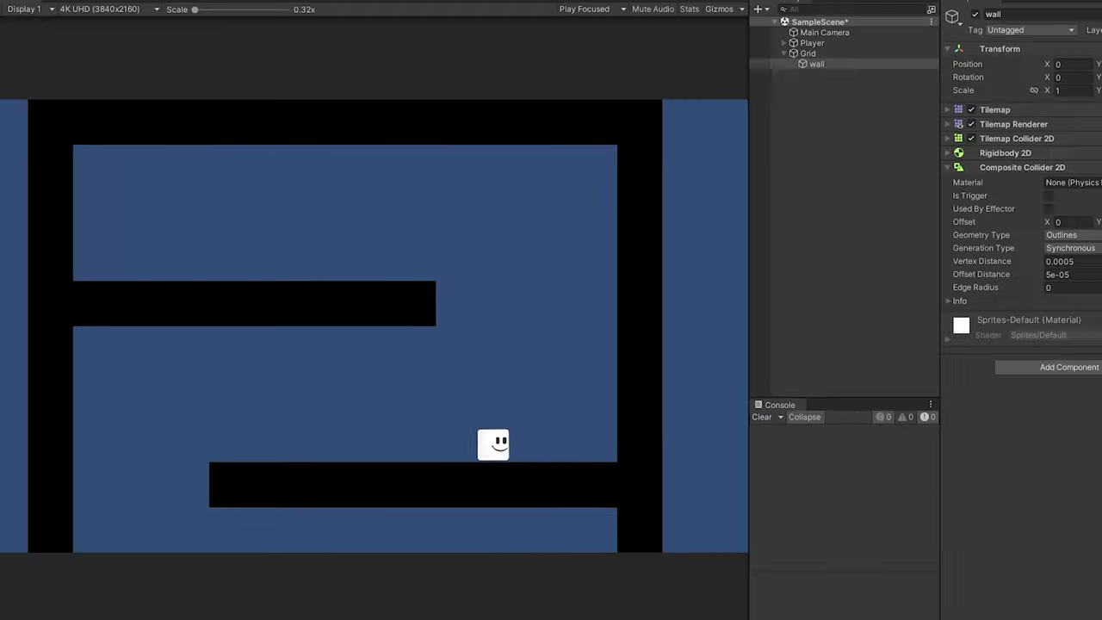
left_click(533, 33)
left_click(763, 89)
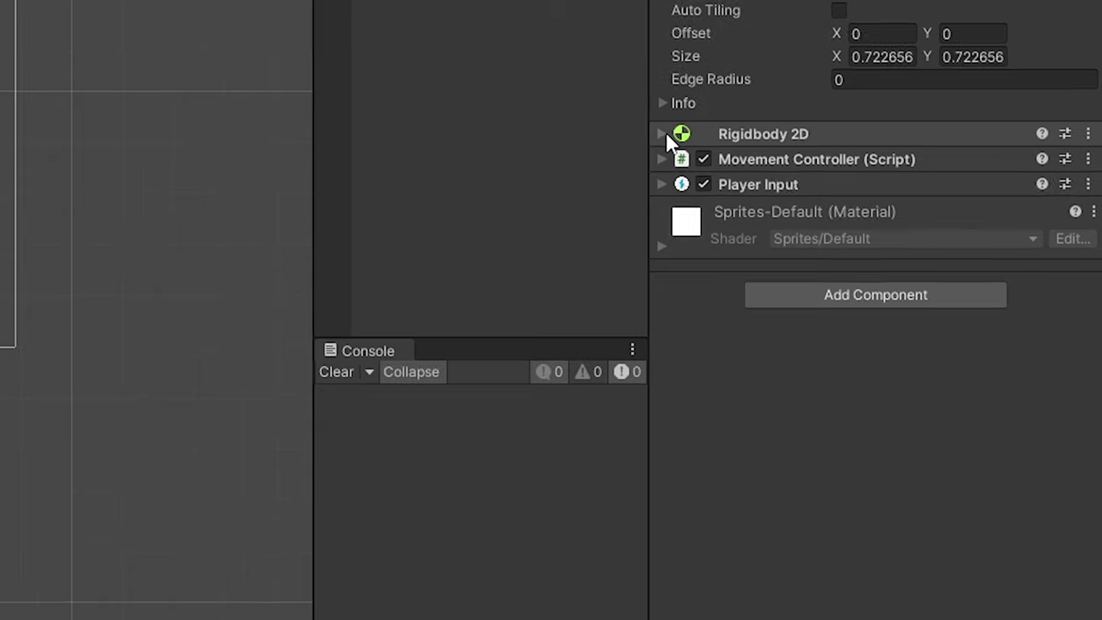
left_click(882, 296)
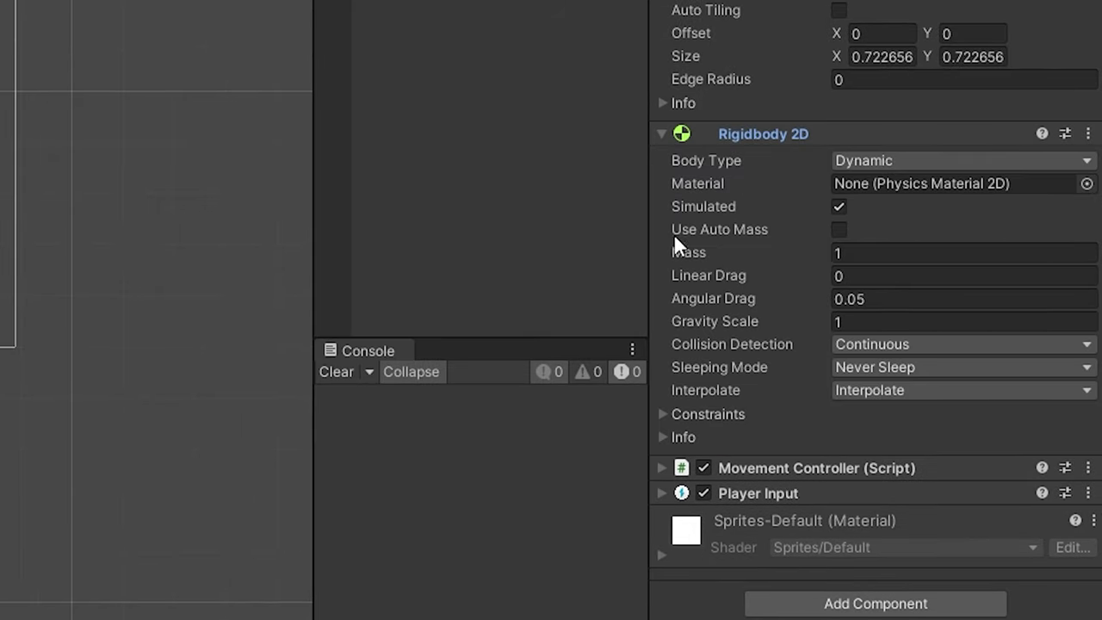
left_click(687, 415)
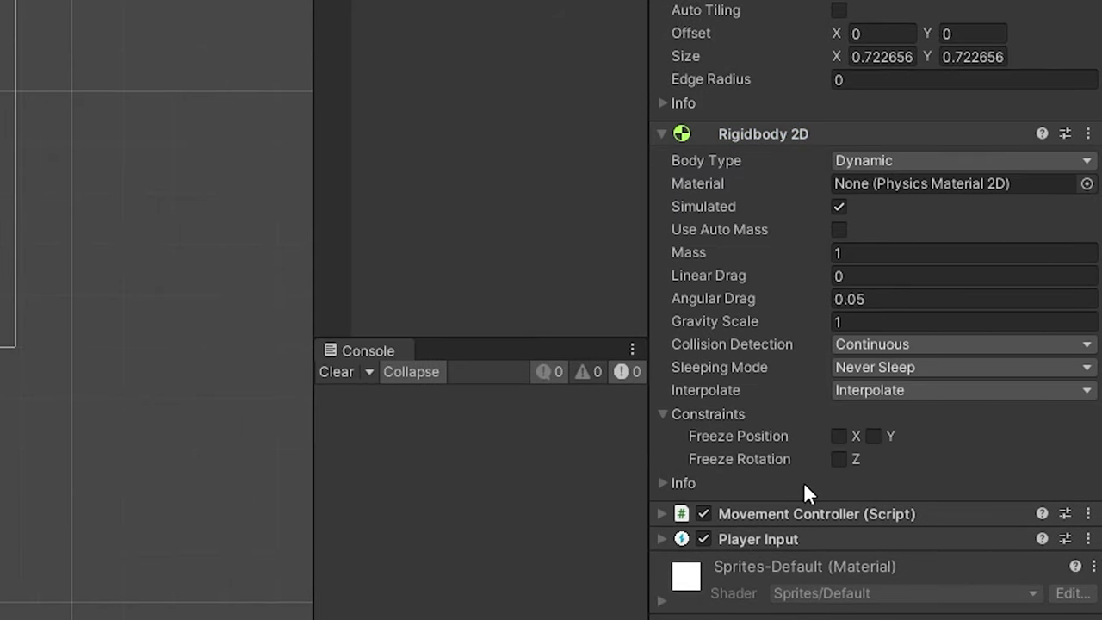
left_click(840, 460)
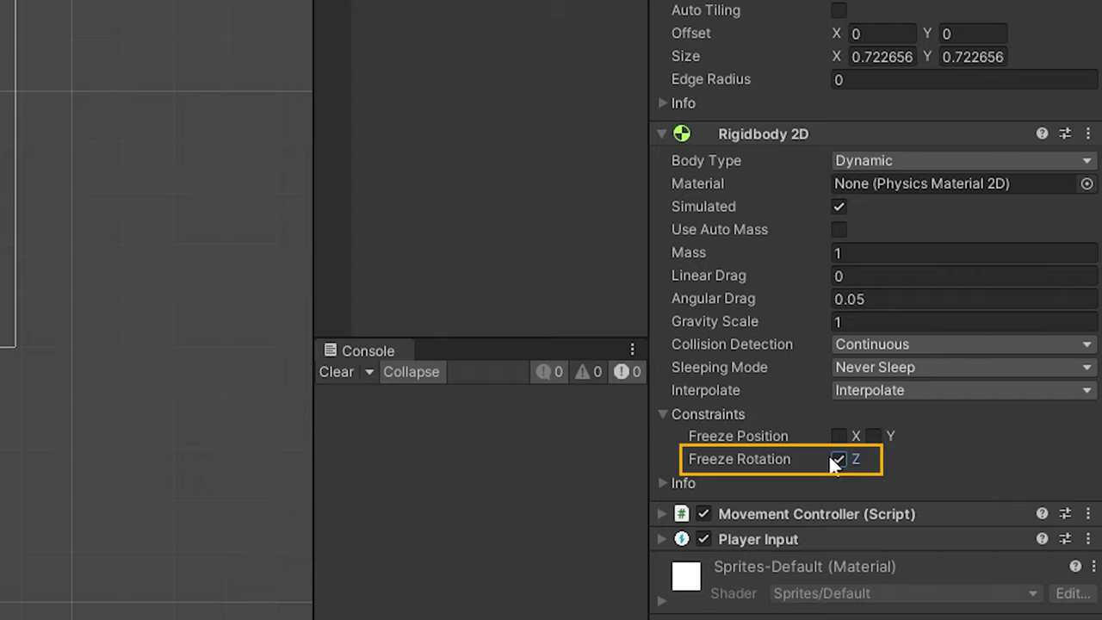
left_click(660, 134)
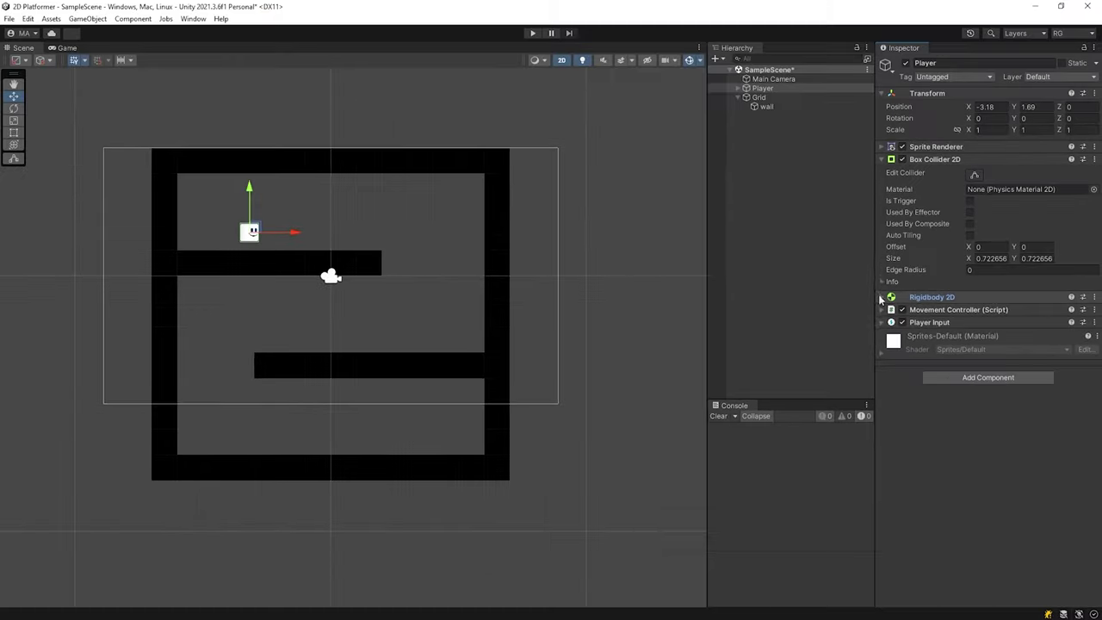
Run the game again, walk the player right along the platform, then stop
left_click(532, 33)
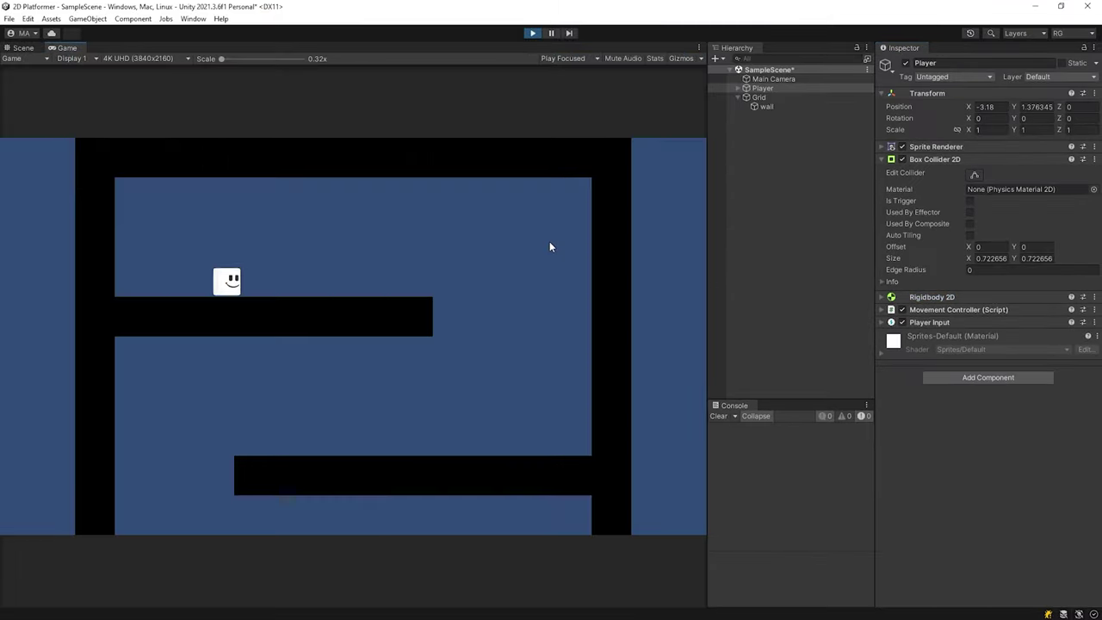
key("d")
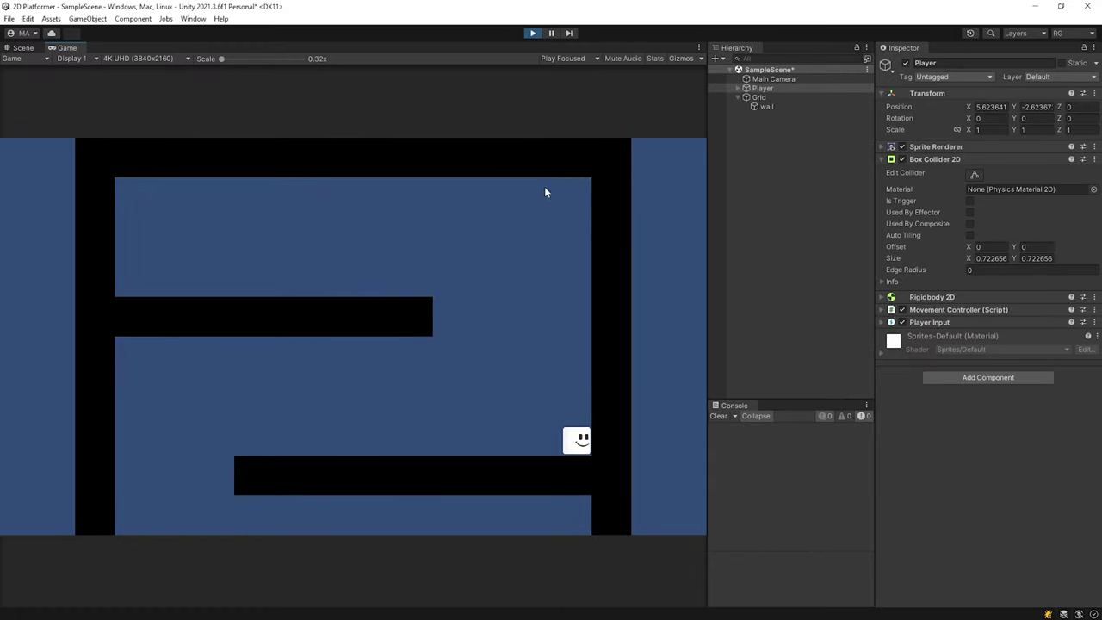
left_click(532, 34)
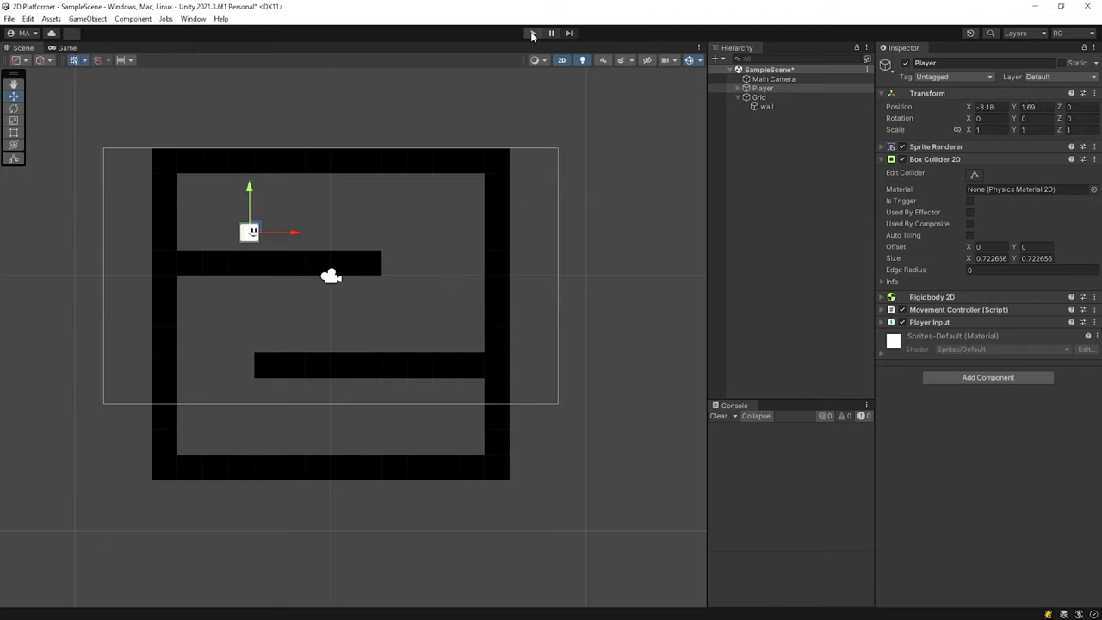
Reapply the RG layout and create a Physics Material 2D in Assets named 'Friction Zero'
left_click(1066, 33)
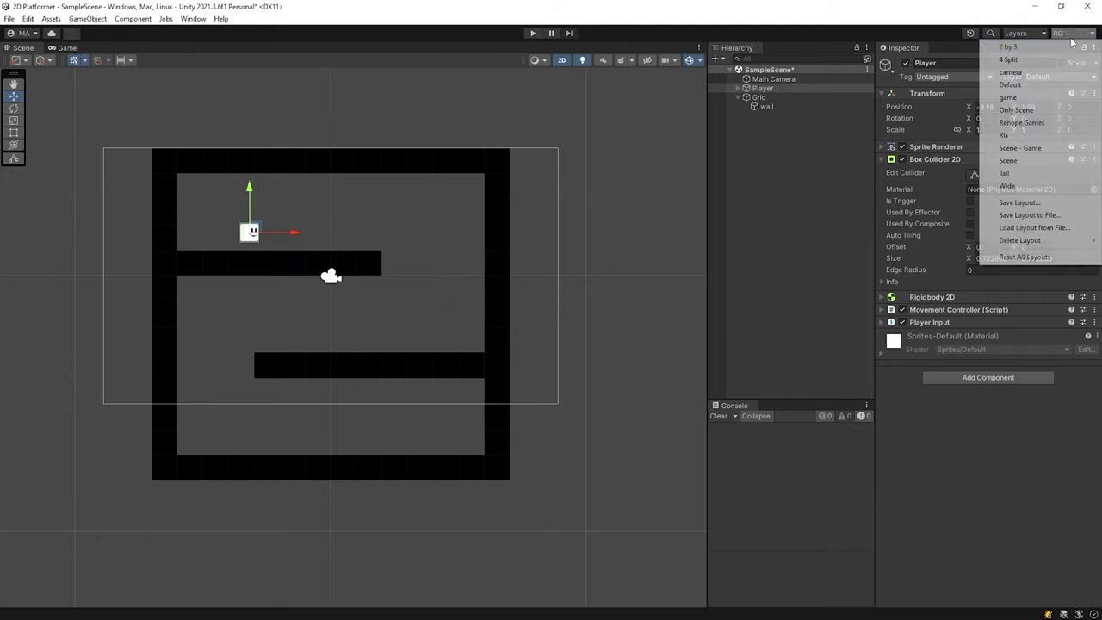
left_click(1041, 136)
right_click(489, 475)
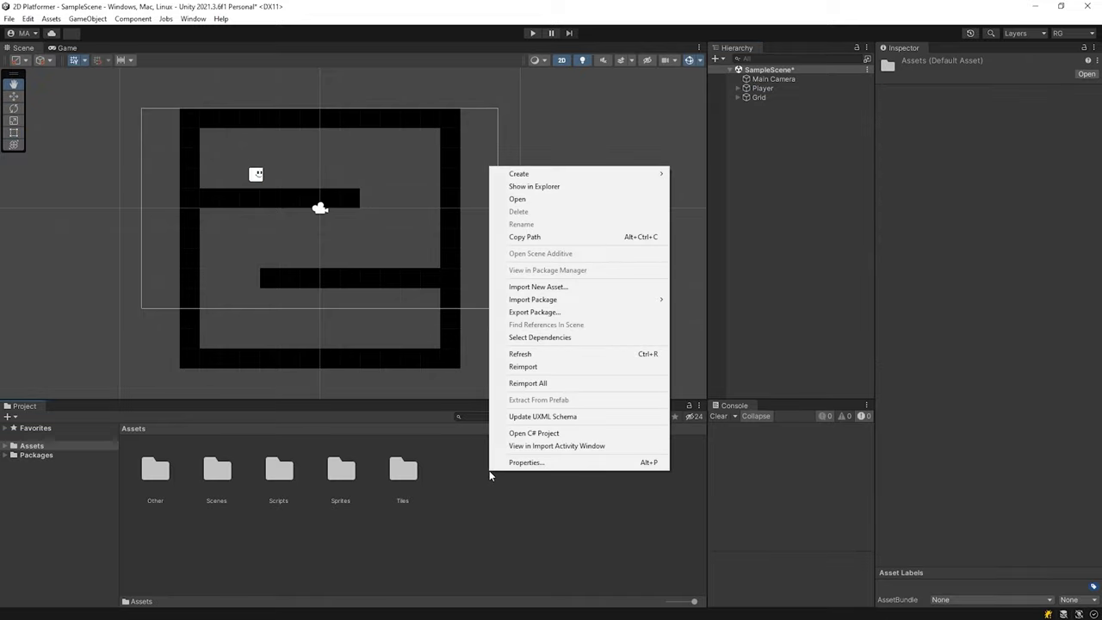
mouse_move(601, 169)
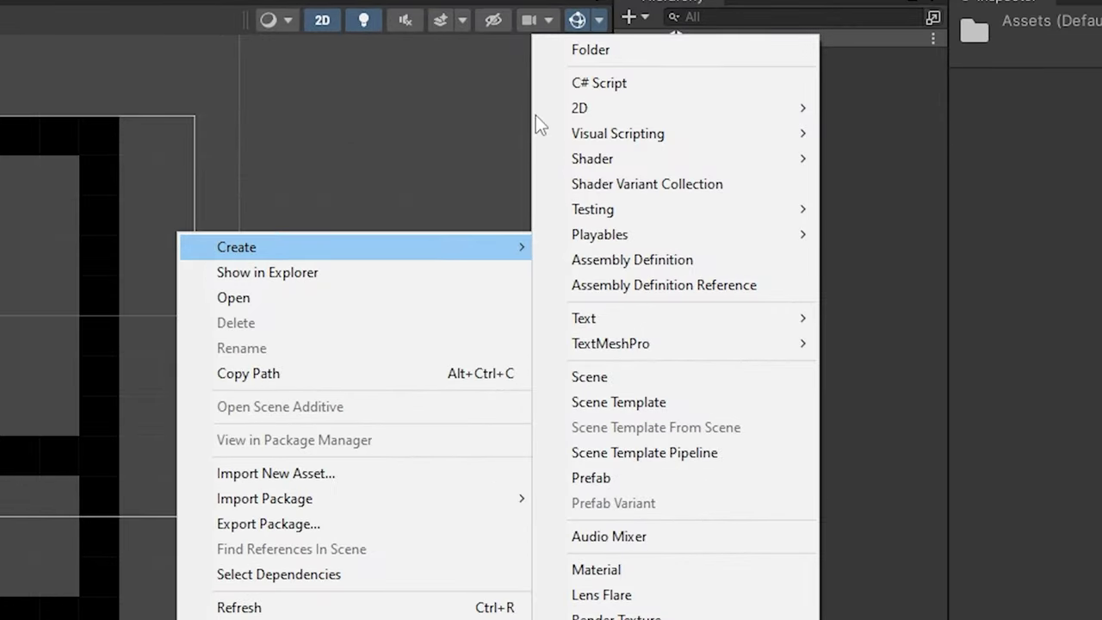
mouse_move(754, 116)
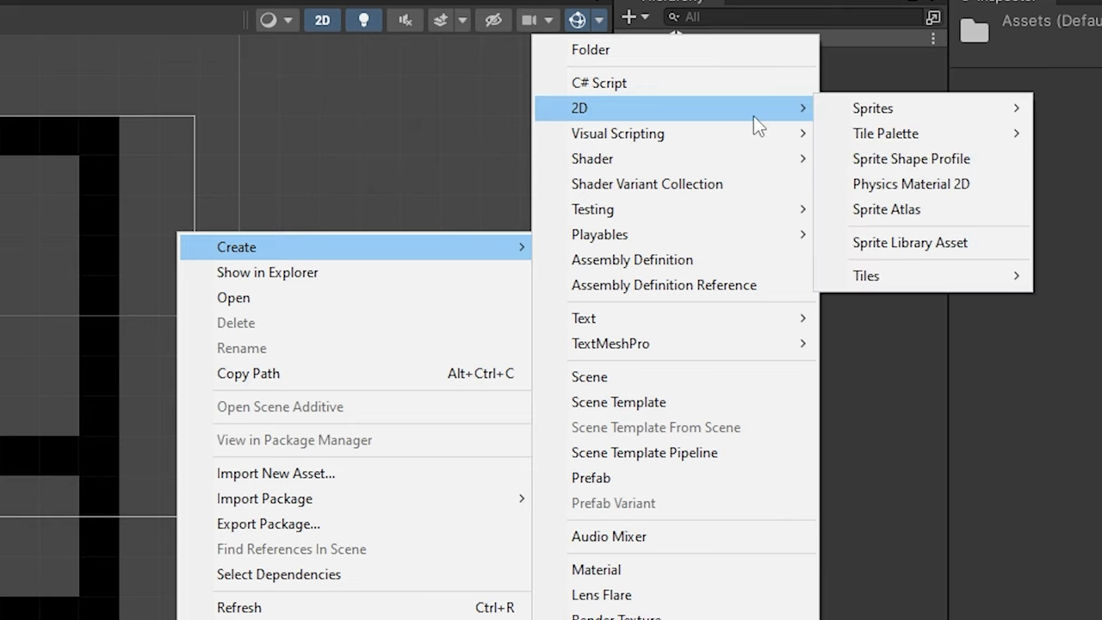
left_click(909, 192)
type("Friction")
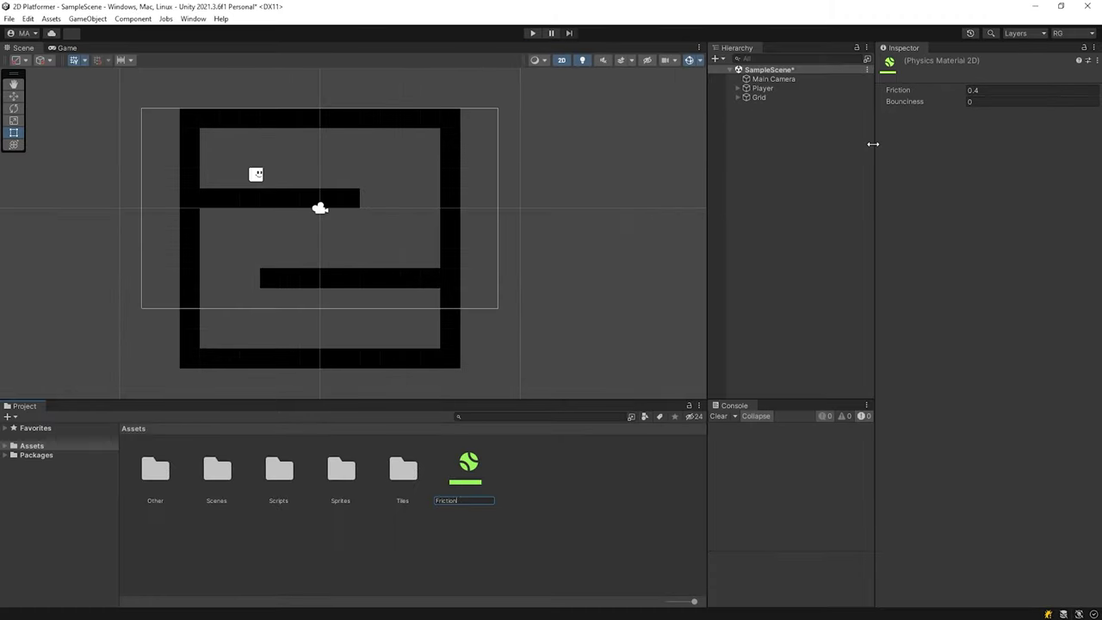
type(" Zero")
key("Return")
left_click(992, 90)
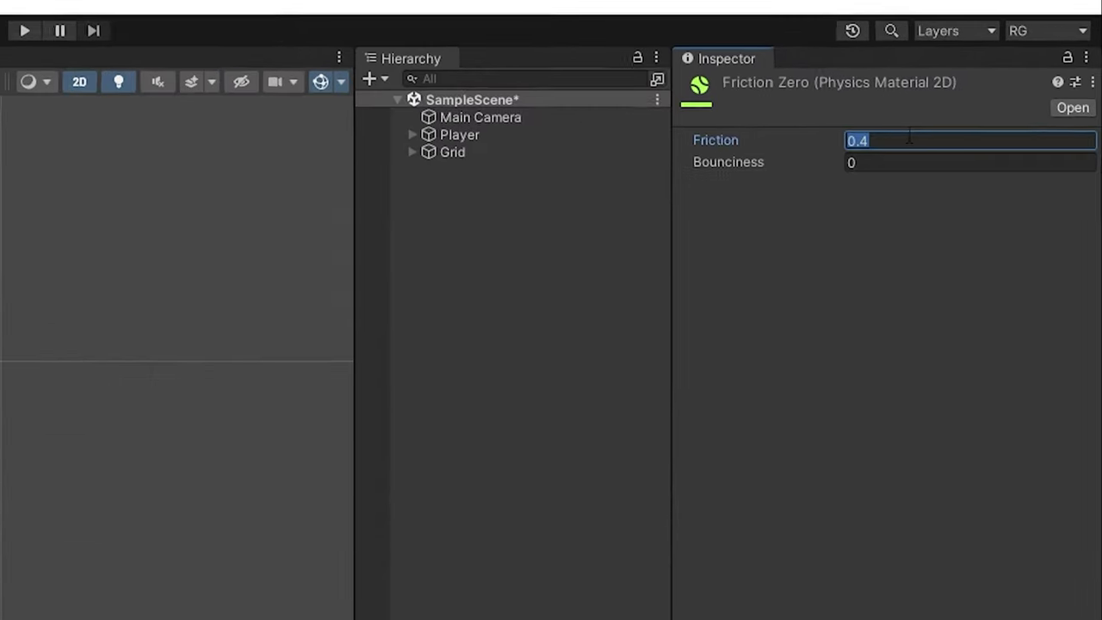
Set Friction Zero's Friction to 0 and assign it to the Player's Box Collider 2D Material
type("0")
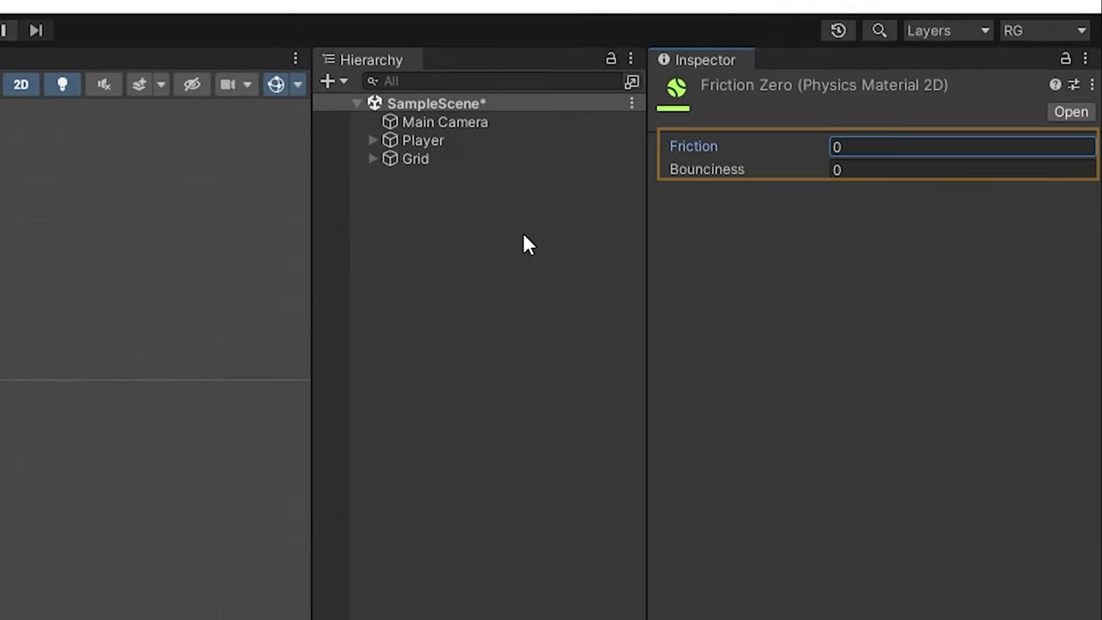
left_click(737, 89)
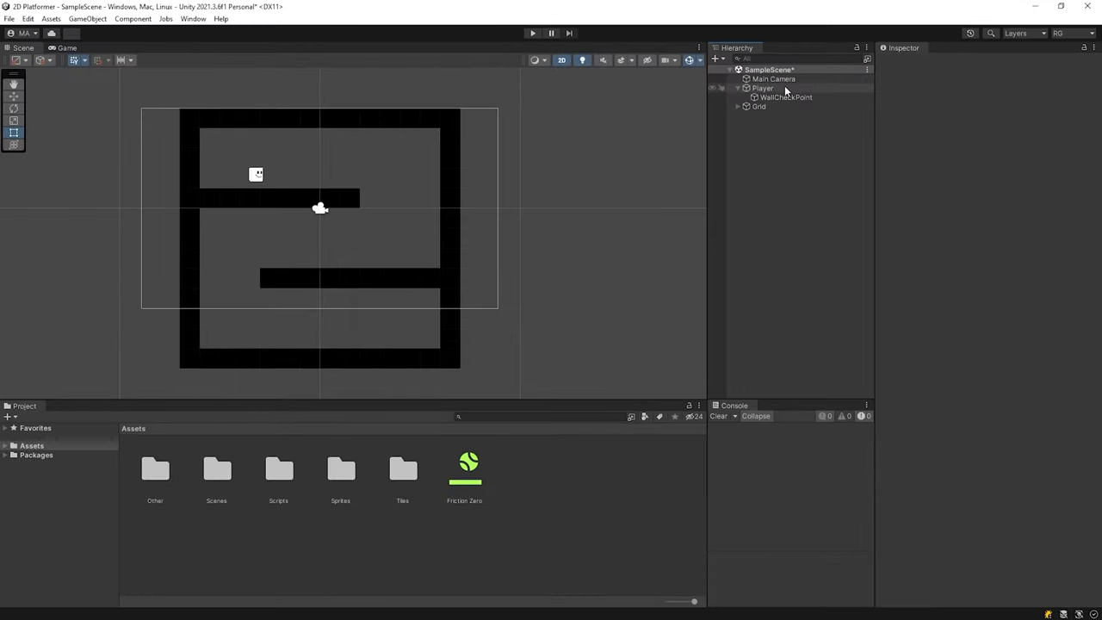
left_click(785, 91)
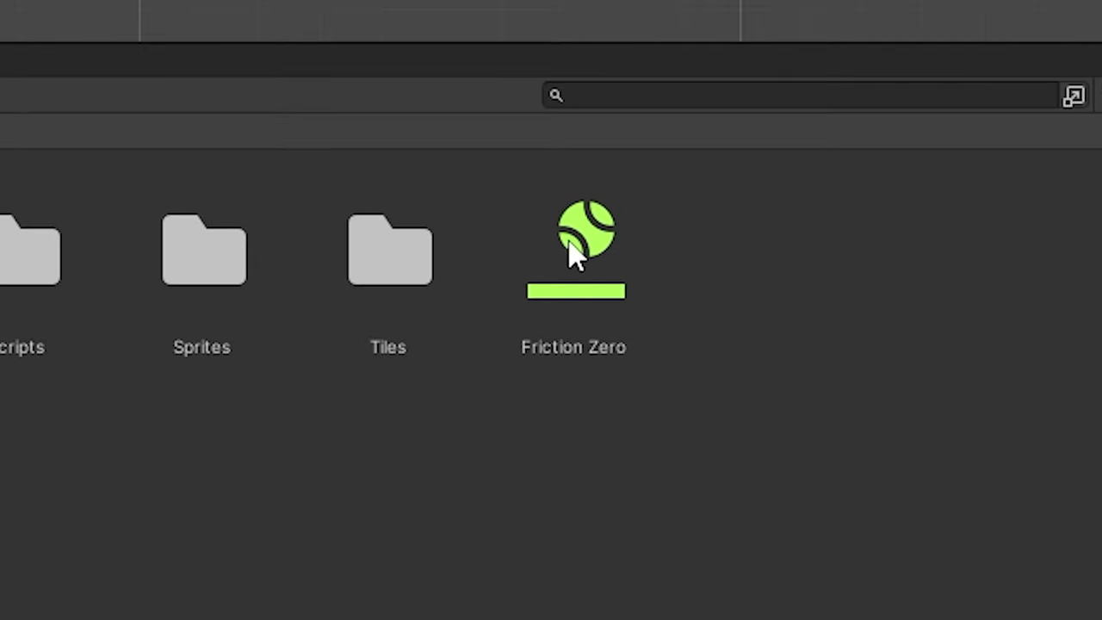
left_click_drag(468, 469, 1006, 190)
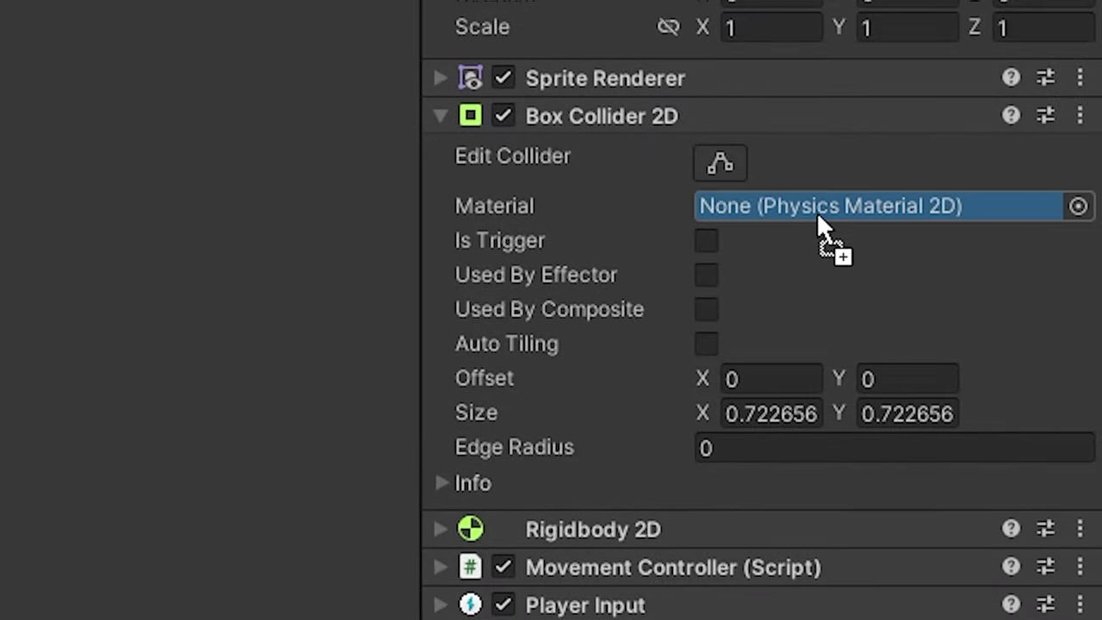
left_click_drag(818, 215, 817, 215)
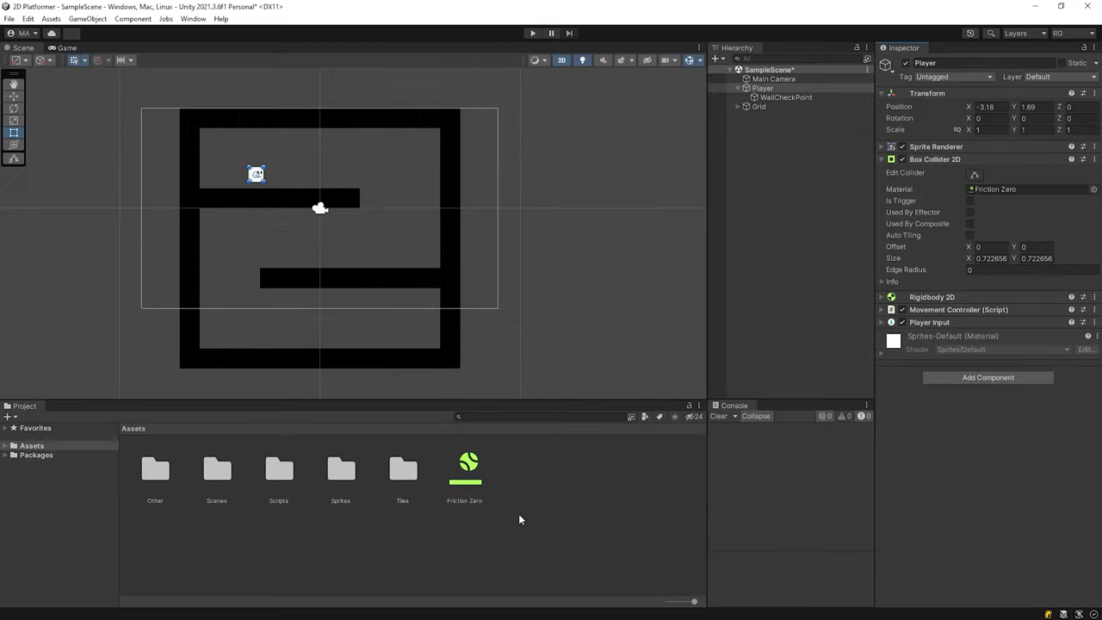
left_click(519, 519)
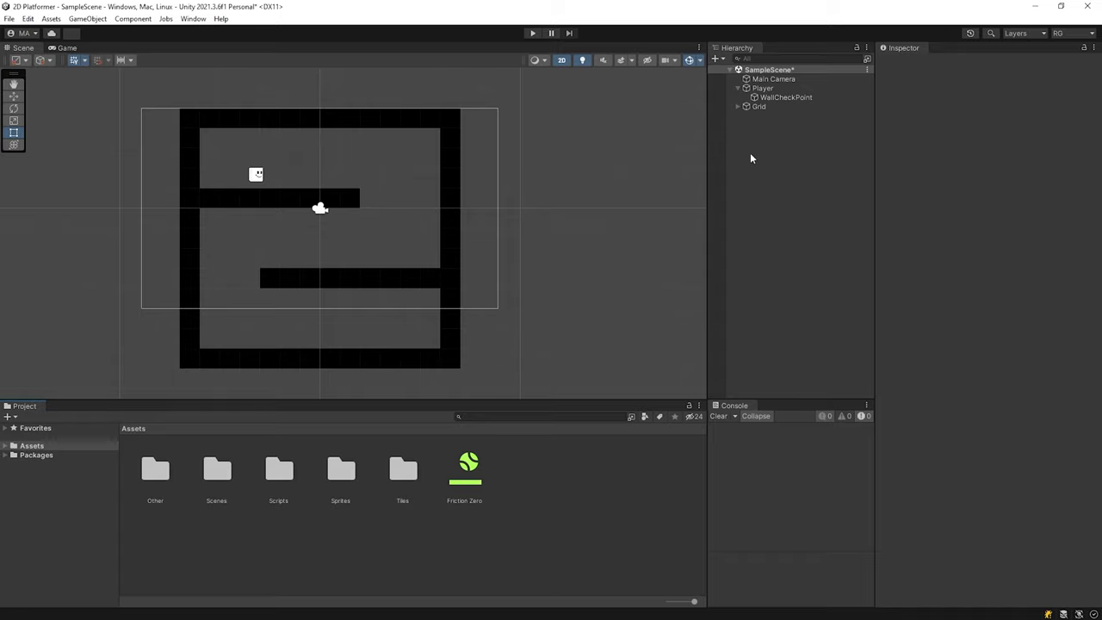
Play-test the game, running the player right, then stop
left_click(532, 33)
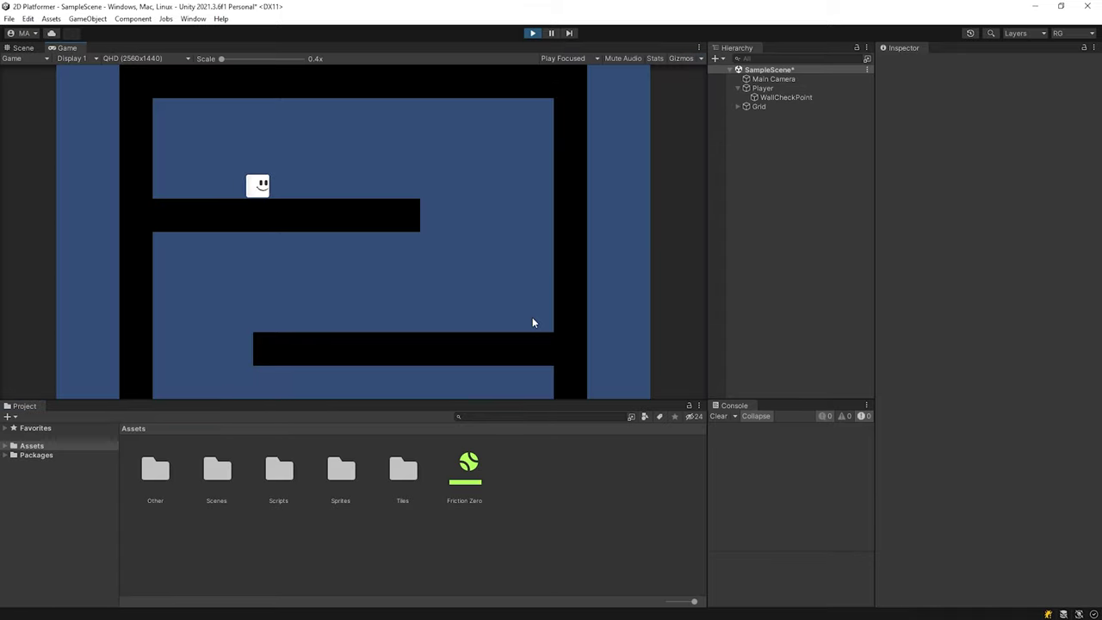
key("d")
left_click(533, 32)
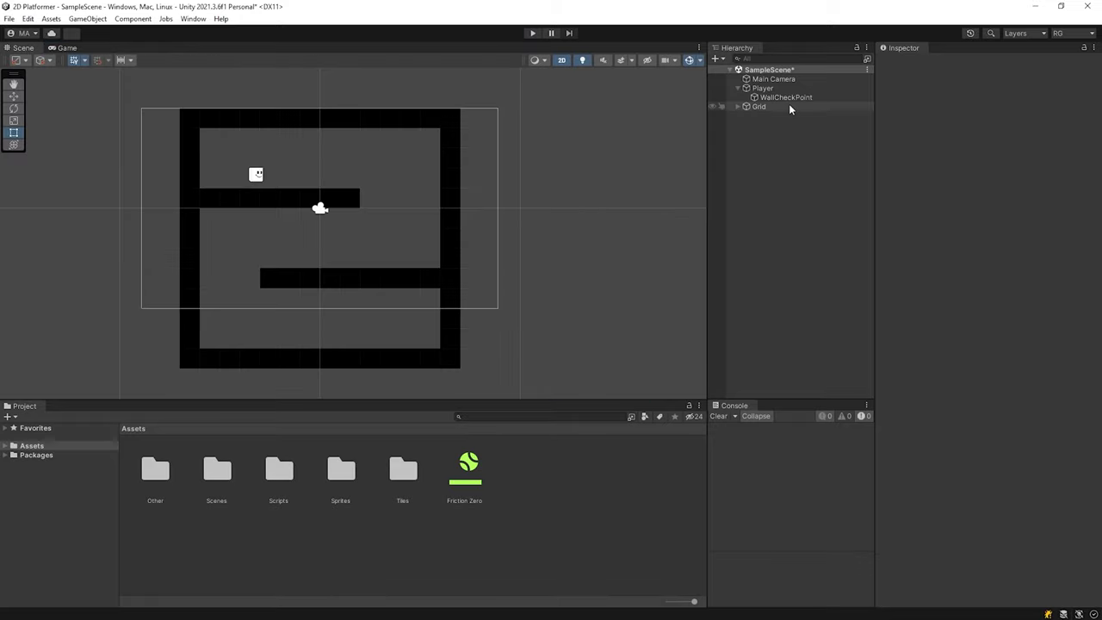
Assign the wall tilemap to the Wall layer, then run and stop a quick test
left_click(737, 106)
left_click(769, 115)
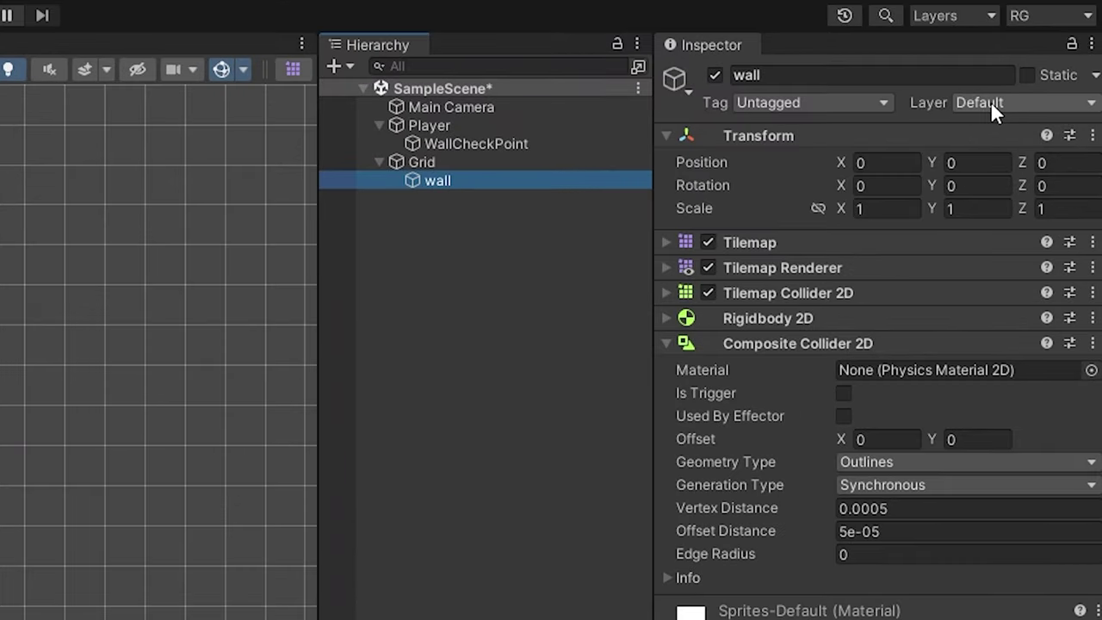
left_click(991, 102)
left_click(1014, 252)
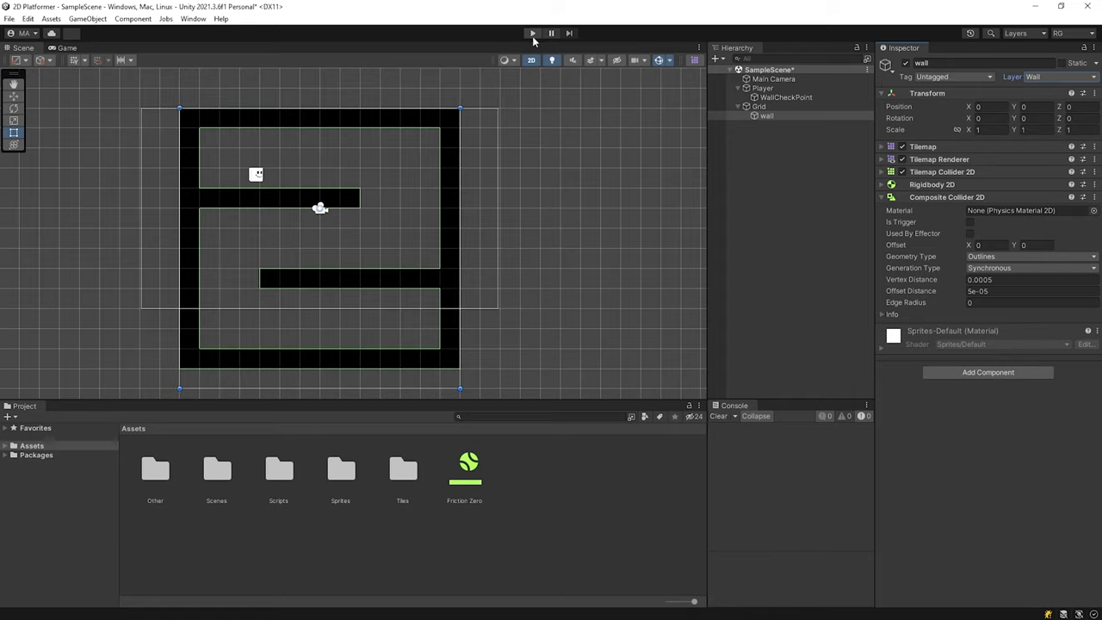
left_click(531, 33)
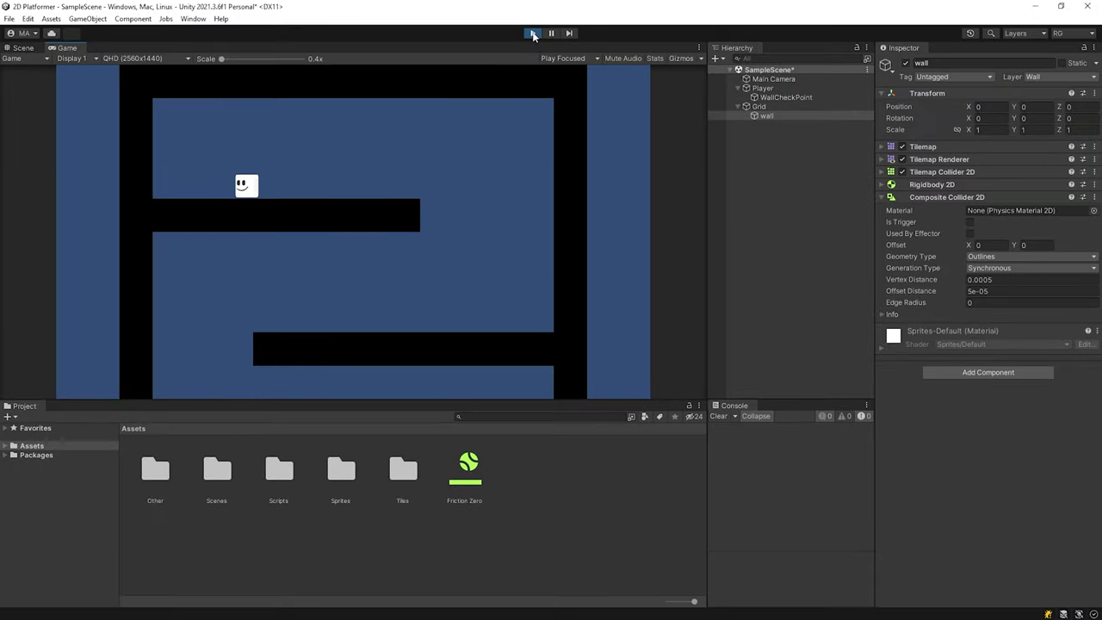
left_click(533, 33)
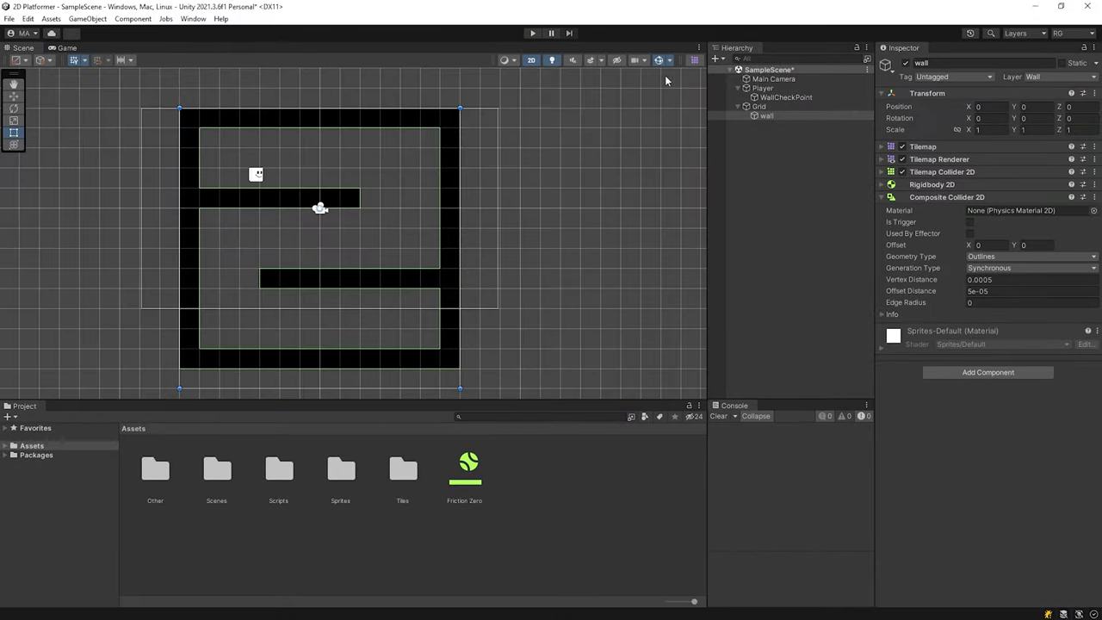
Move WallCheckPoint to the player's right edge and add a temporary Box Collider 2D
left_click(786, 97)
scroll(255, 190, "up", 2)
scroll(272, 186, "up", 3)
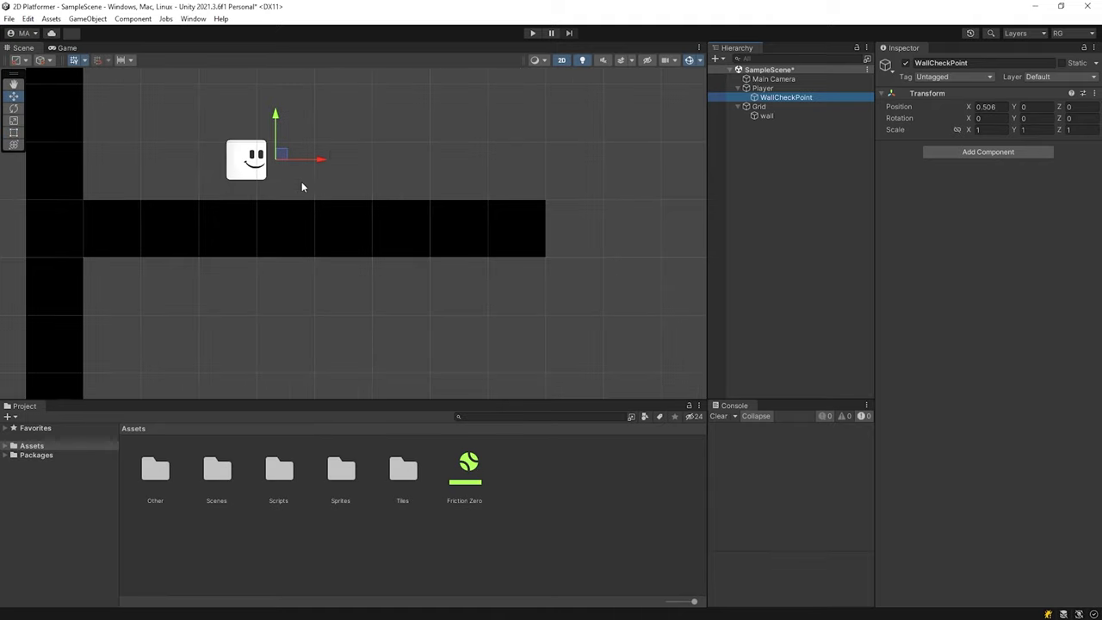
left_click_drag(324, 161, 315, 163)
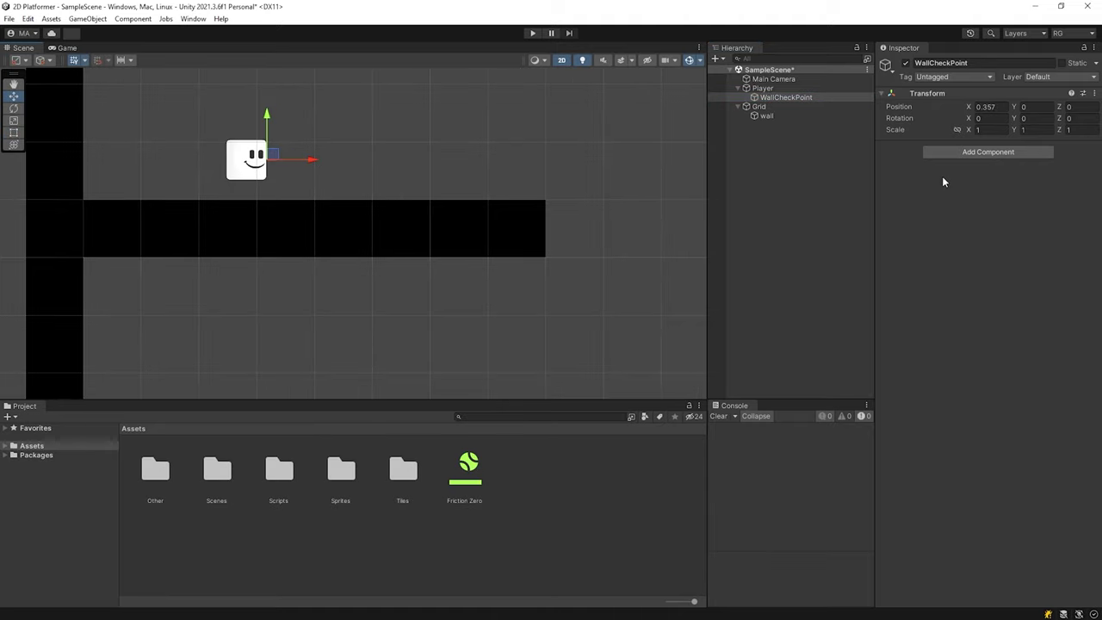
left_click(978, 152)
type("bo")
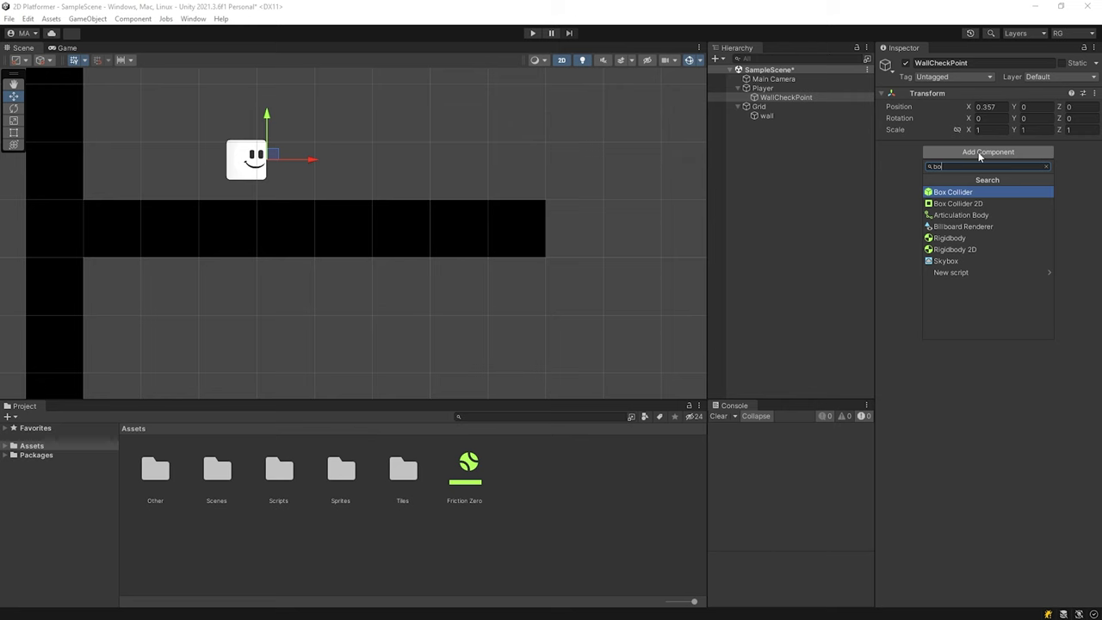
type("x")
left_click(983, 202)
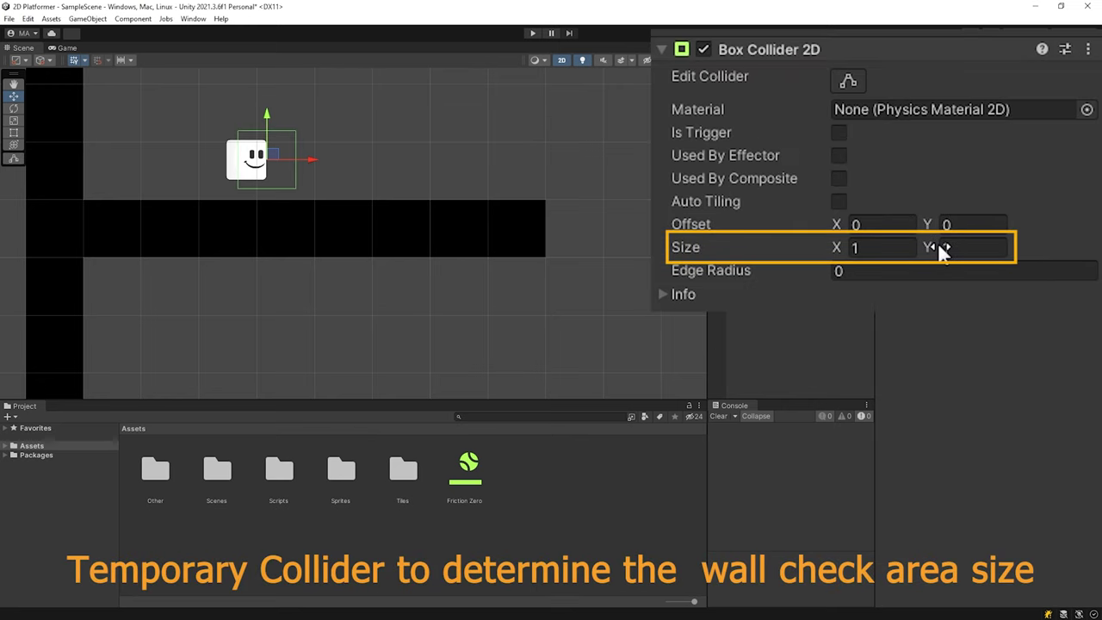
Size the temporary collider to 0.06 × 0.6, then remove it
left_click(903, 247)
type("0.0")
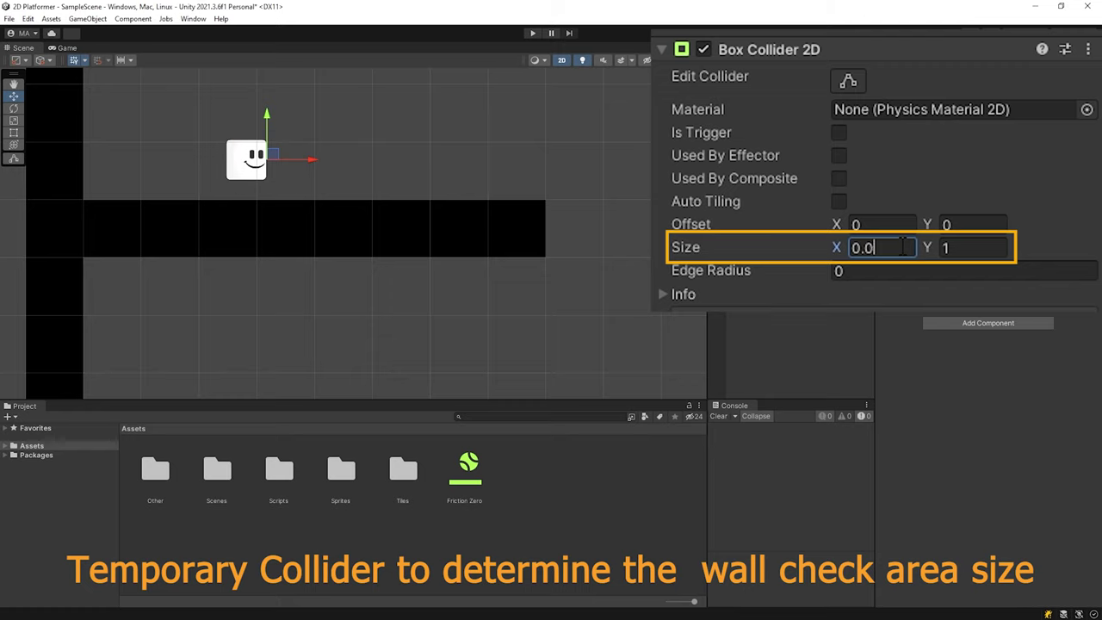
type("6")
left_click_drag(928, 247, 913, 242)
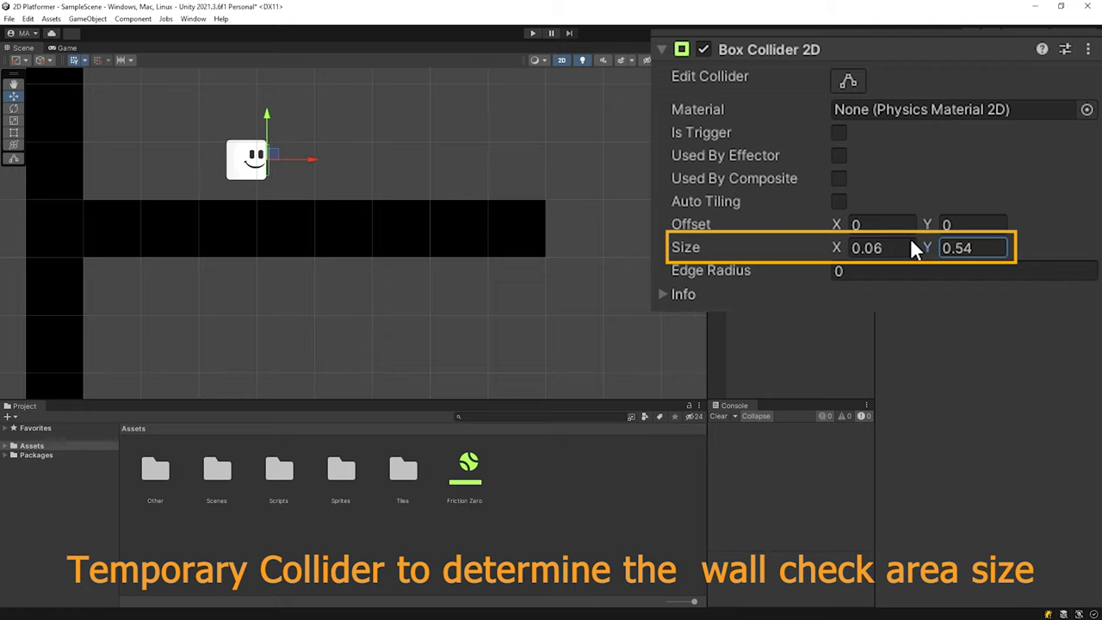
scroll(345, 224, "up", 2)
scroll(353, 251, "up", 3)
scroll(428, 291, "up", 2)
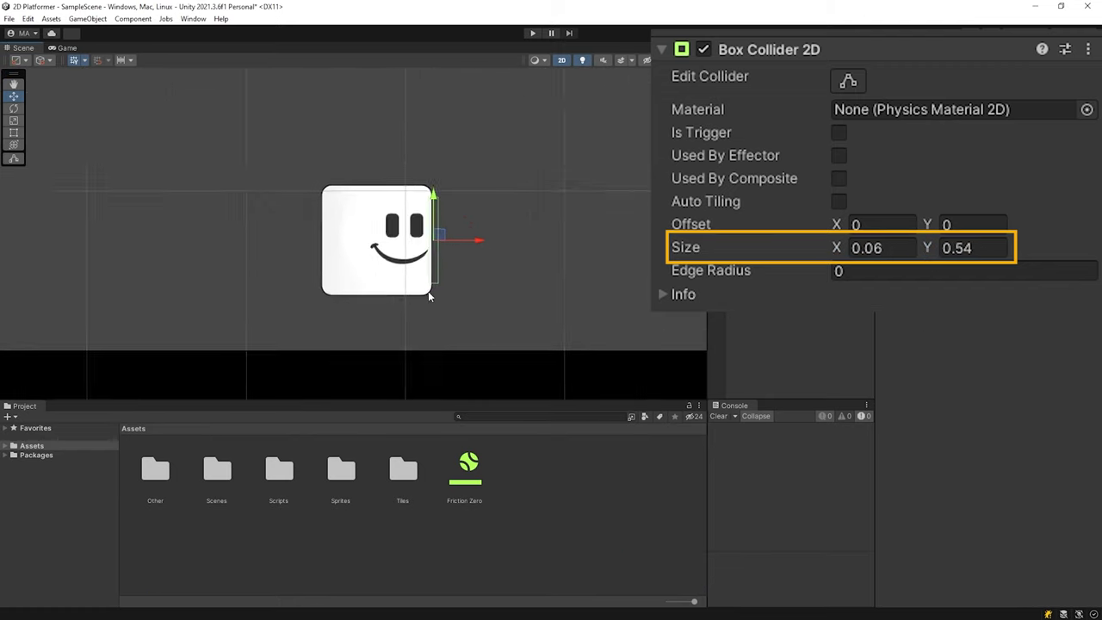
scroll(428, 291, "up", 1)
left_click(968, 247)
type("0.6")
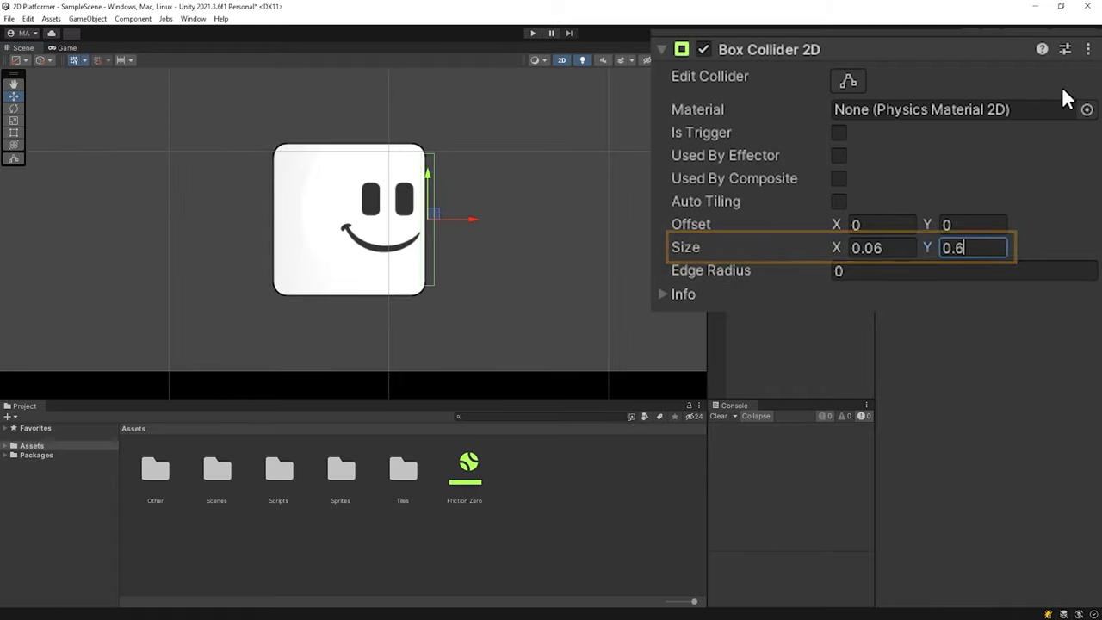
left_click(1089, 47)
left_click(1012, 104)
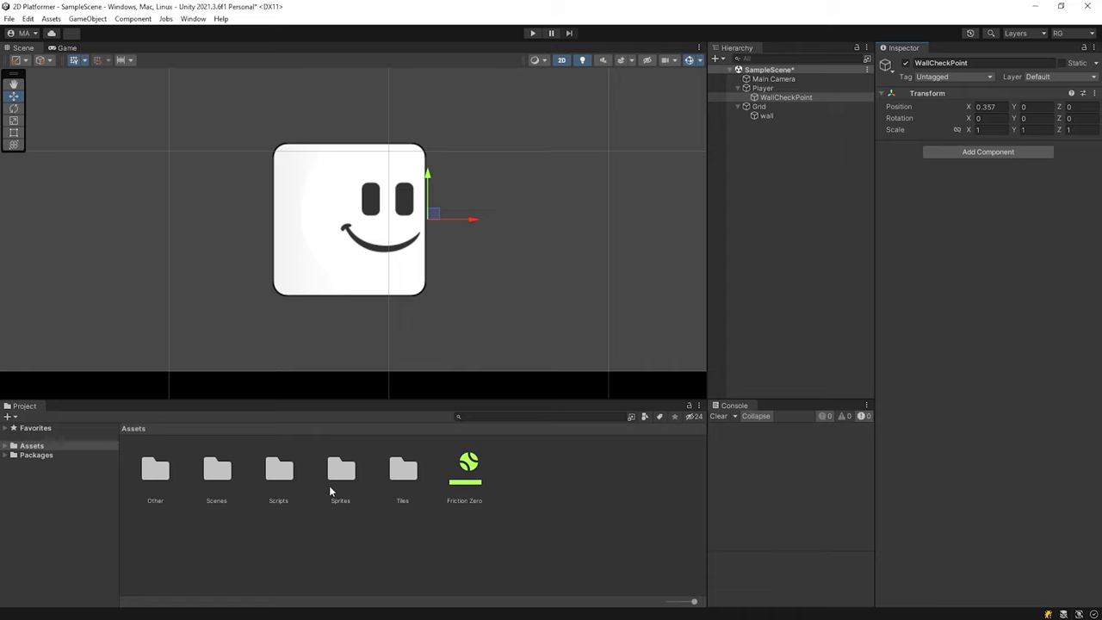
Open MovementController.cs and change the OverlapBox size to Vector2(0.06f, 0.6f)
double_click(287, 487)
double_click(159, 472)
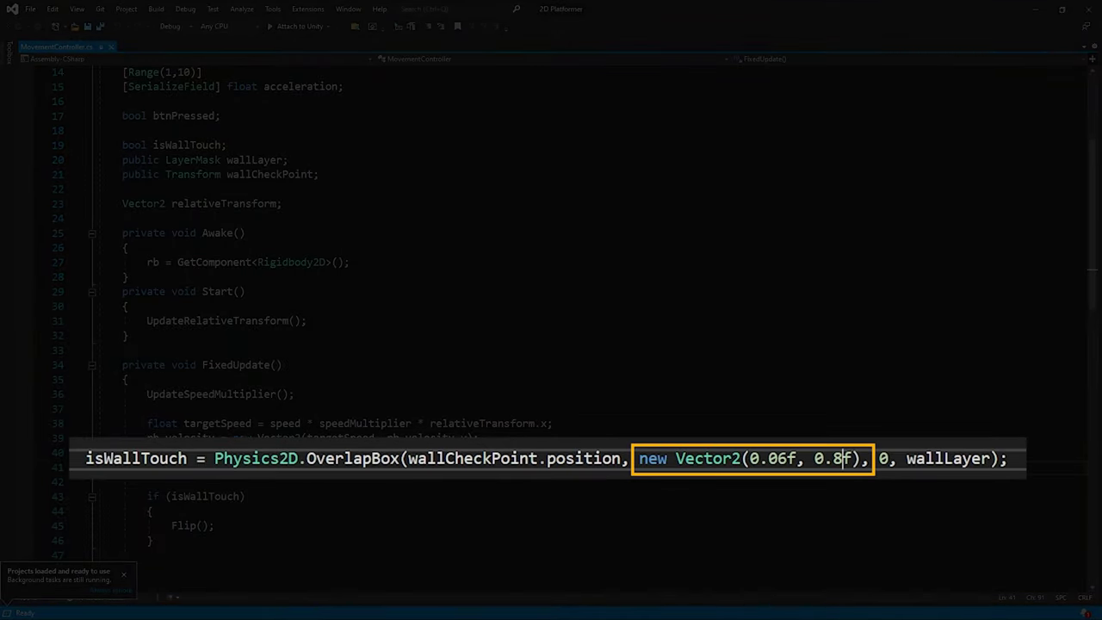
key("BackSpace")
type("6")
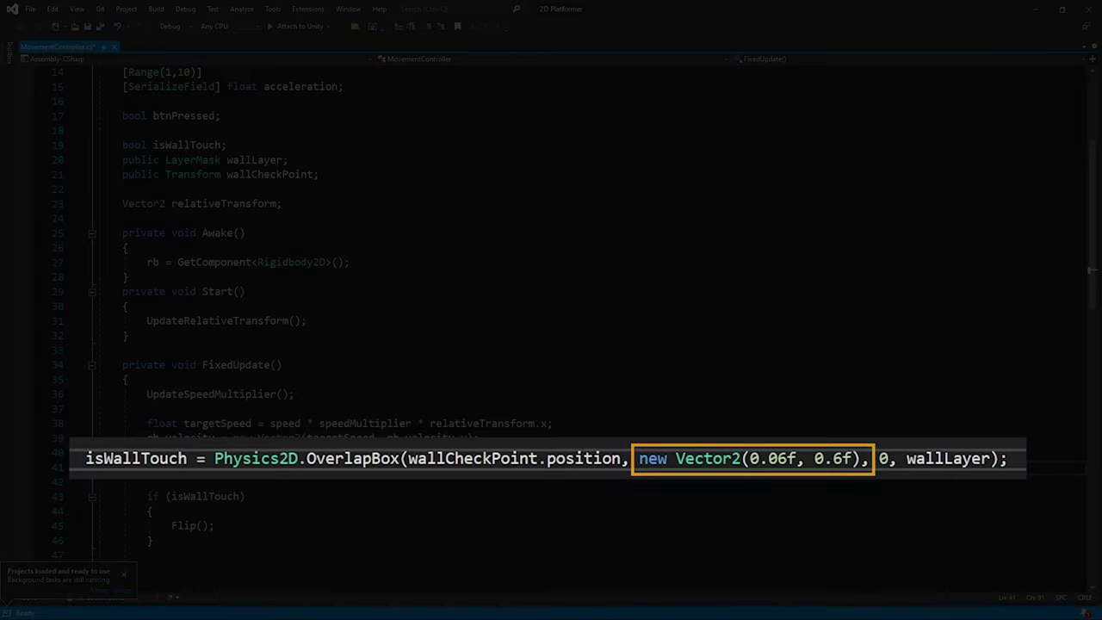
left_click(153, 512)
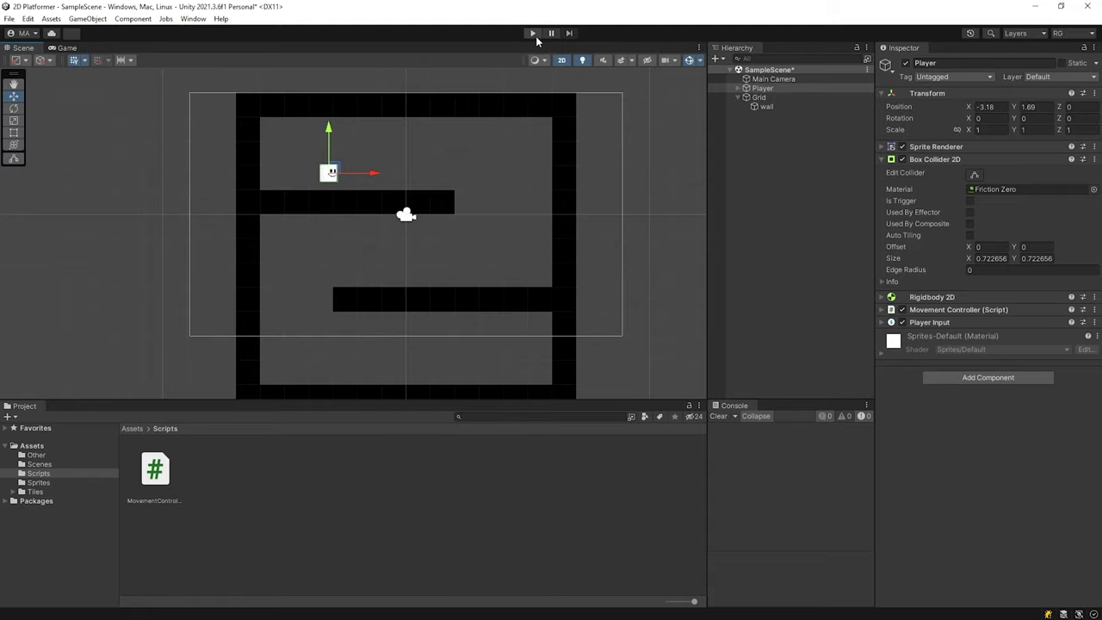
Play-test the player running left and right through the maze, stop, and return to Assets
left_click(532, 33)
key("d")
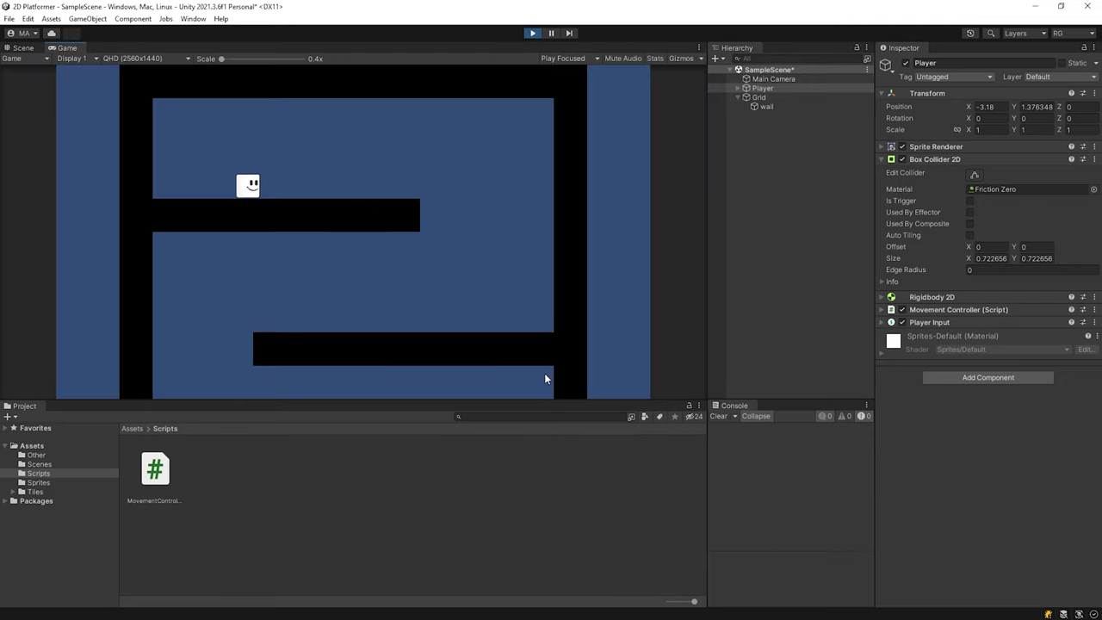
key("a")
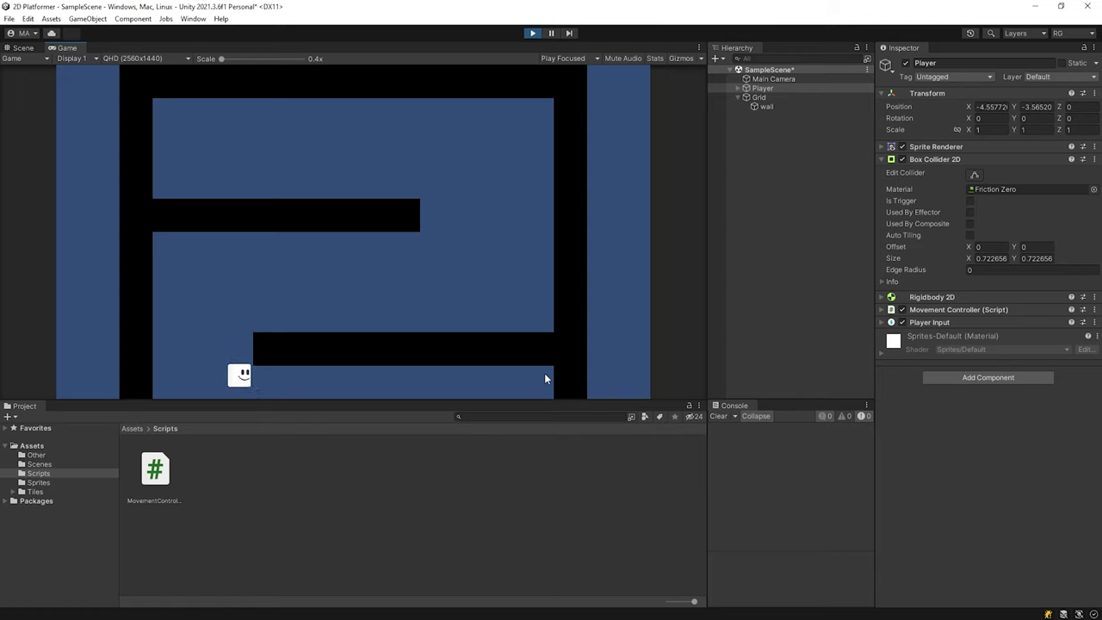
key("d")
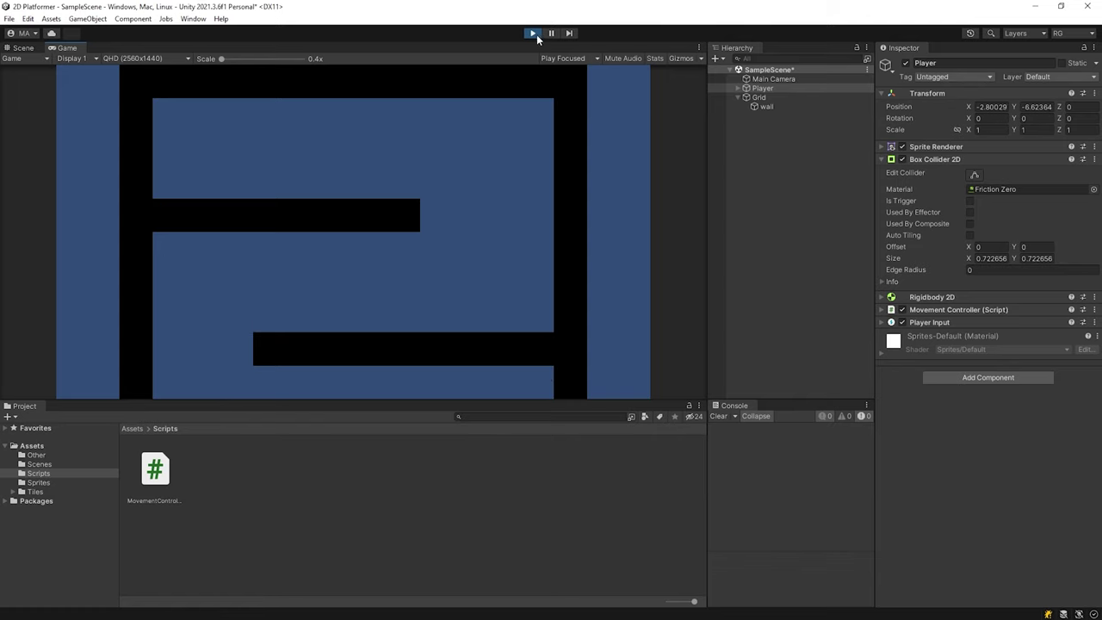
left_click(533, 34)
left_click(140, 430)
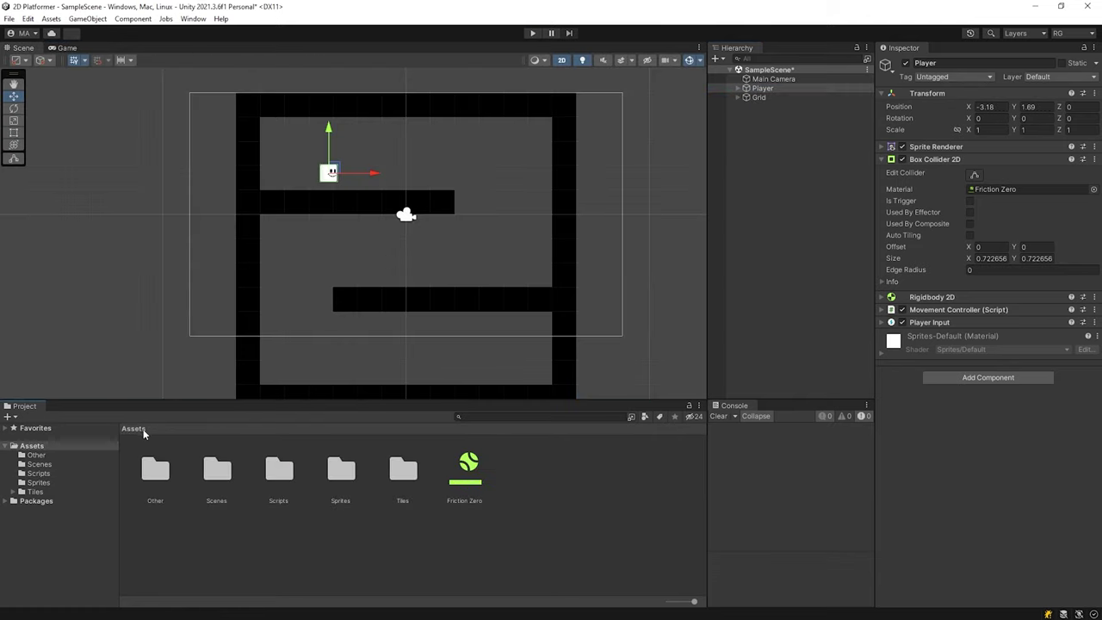
scroll(469, 268, "down", 2)
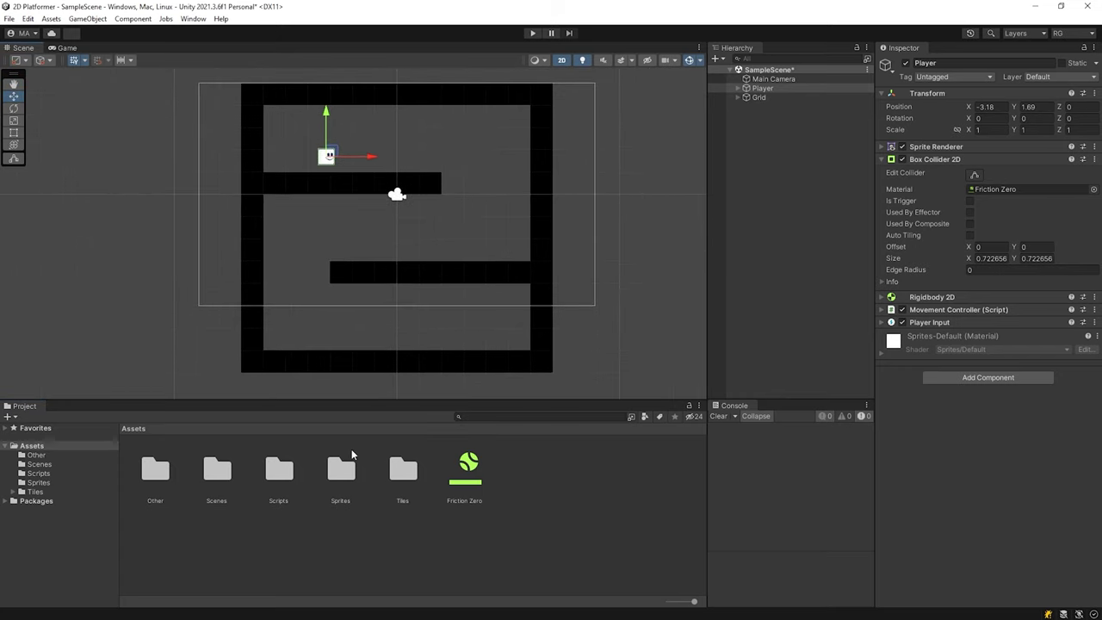
Create a 'Physics Material' folder, move Friction Zero into it, and open Sprites
right_click(402, 539)
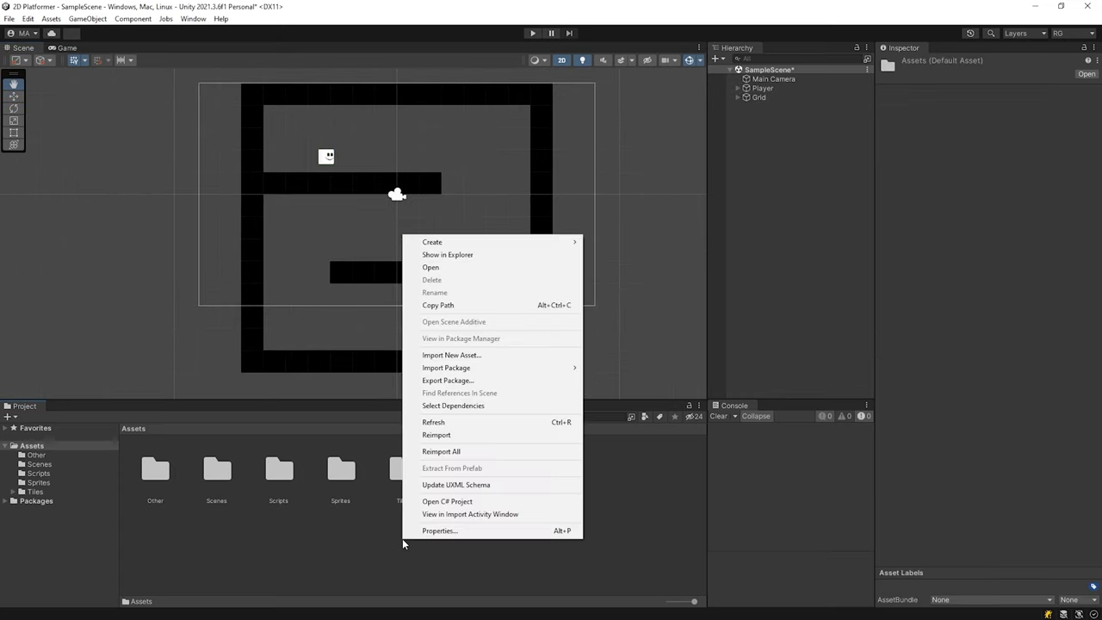
mouse_move(435, 239)
left_click(635, 75)
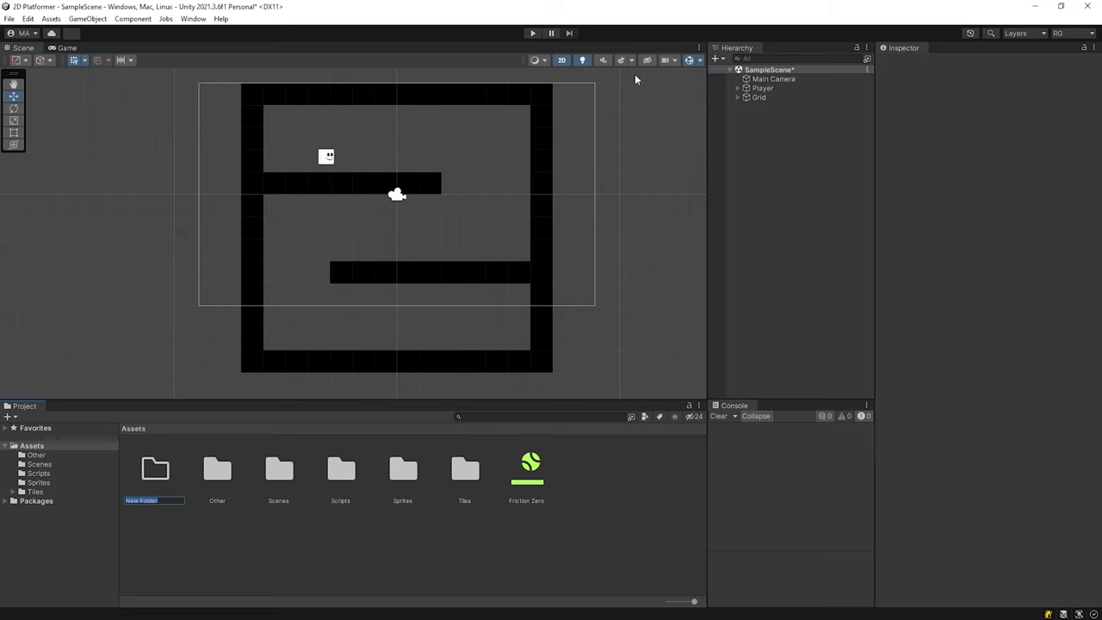
type("Physics Material")
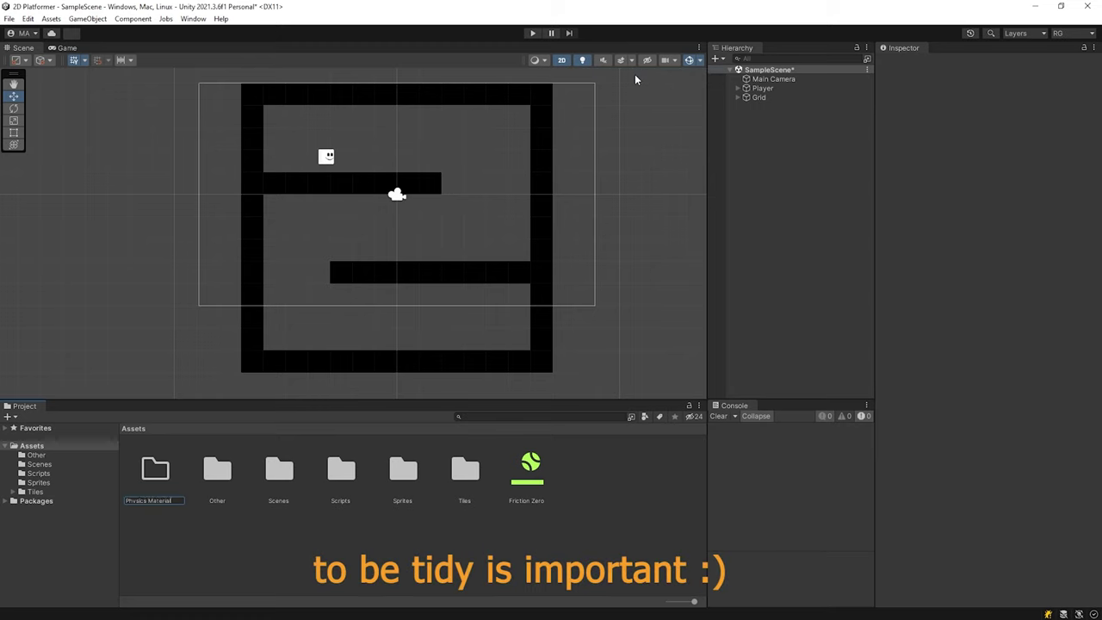
key("Return")
left_click_drag(526, 469, 227, 483)
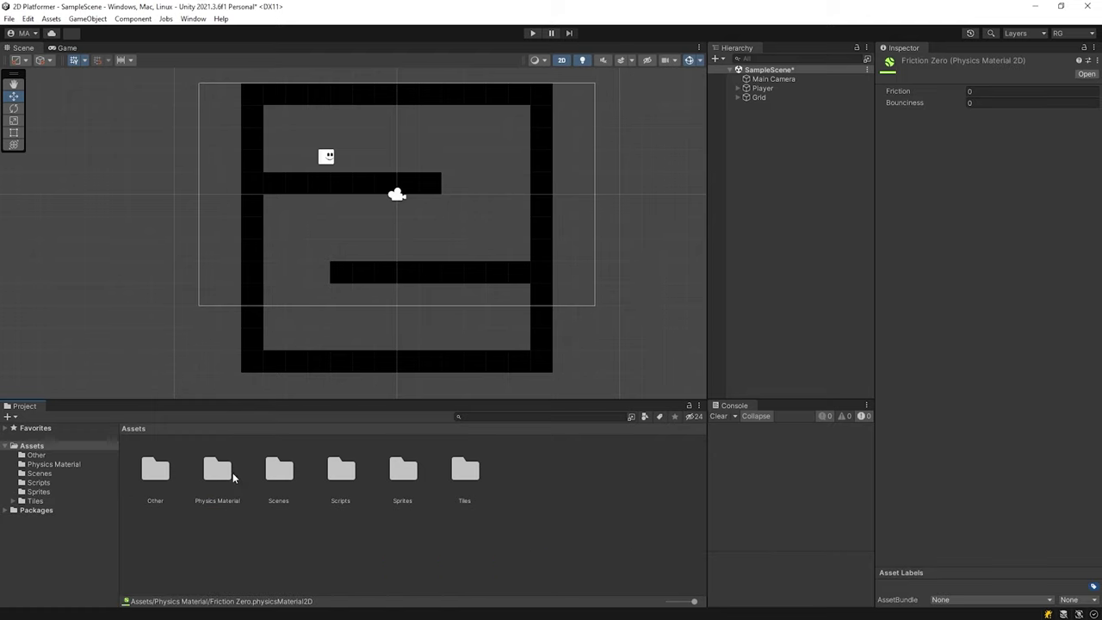
double_click(400, 476)
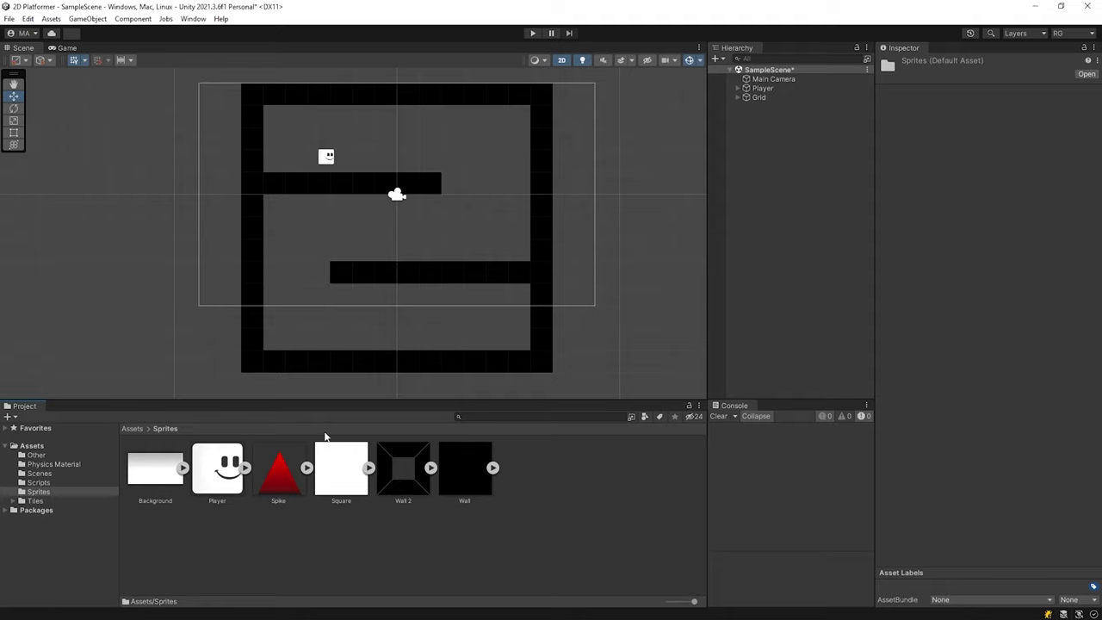
Place the Background sprite in the scene and stretch it down to Scale Y 1.2371 behind the maze
scroll(371, 312, "down", 1)
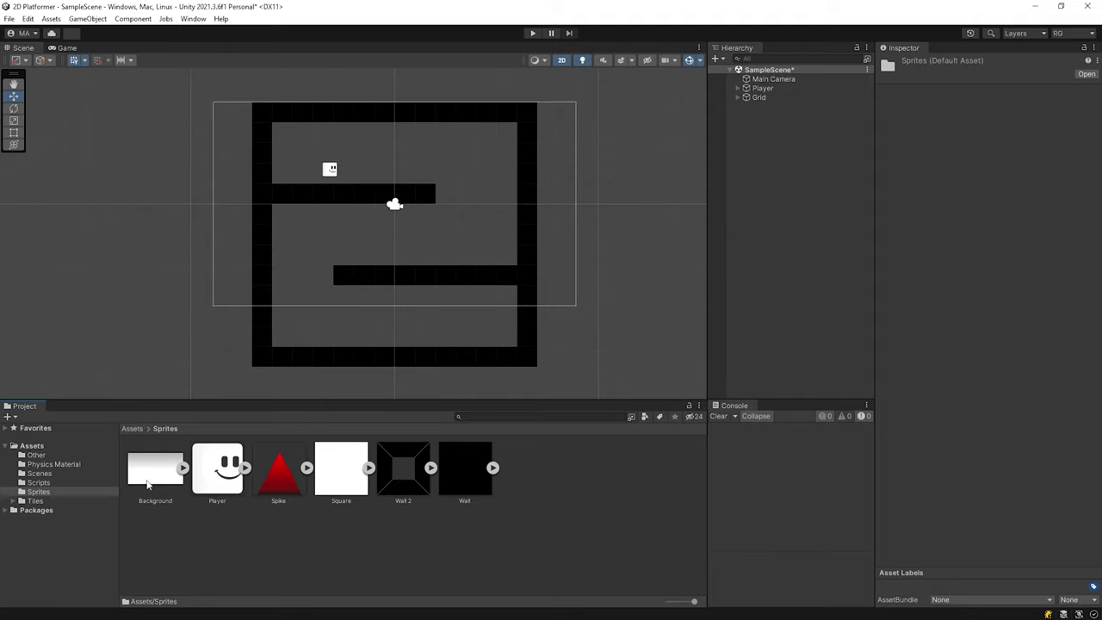
left_click_drag(148, 485, 385, 216)
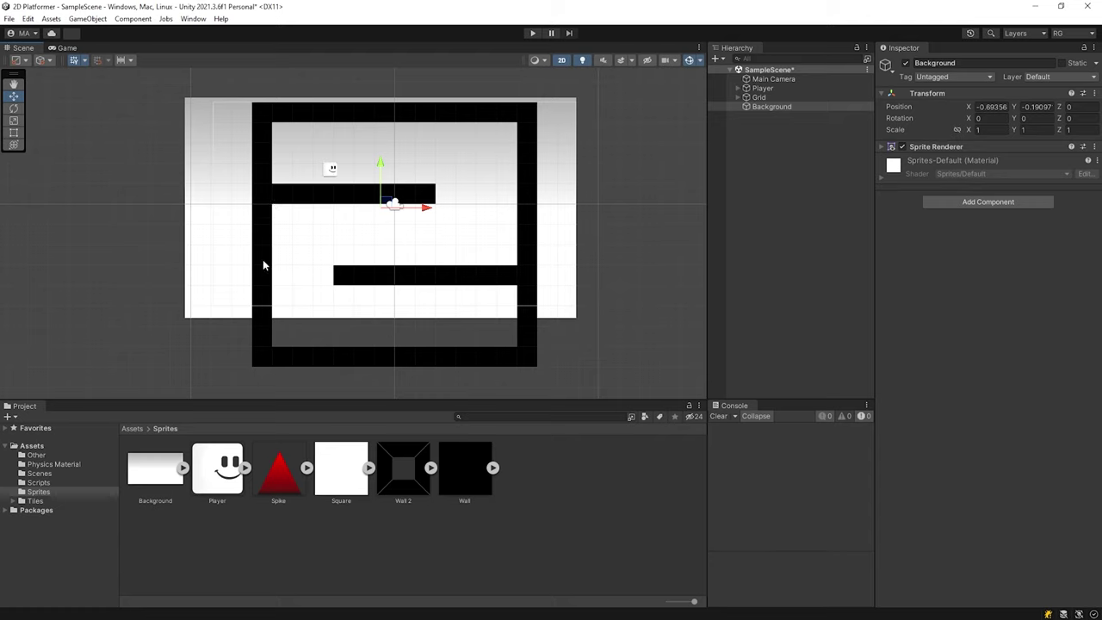
left_click(16, 135)
left_click_drag(394, 318, 402, 369)
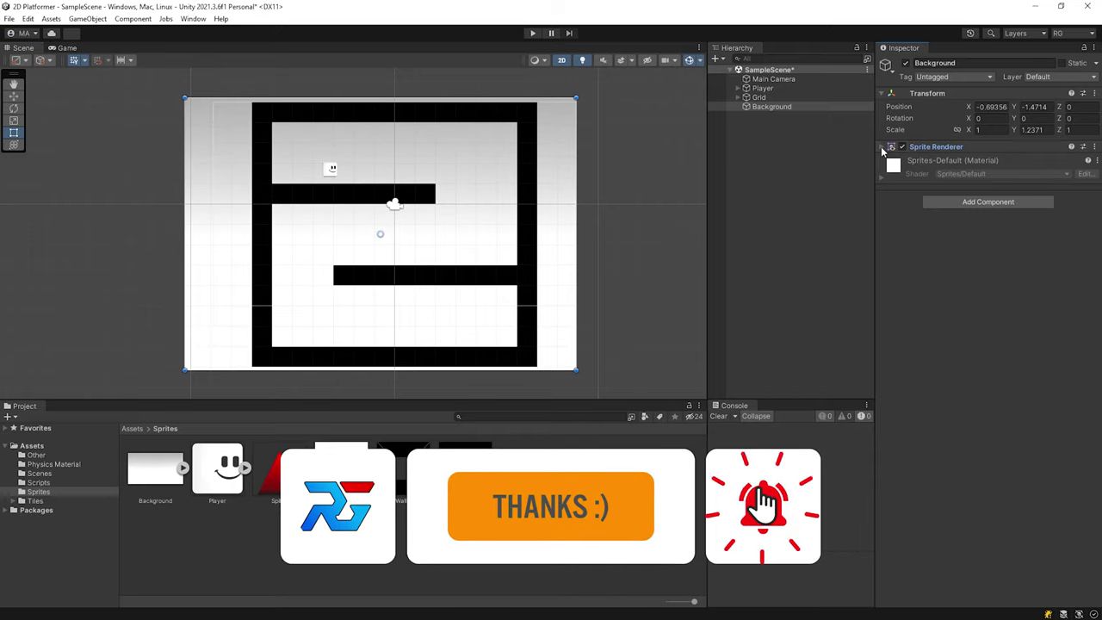
Set the Background's Sprite Renderer color to cyan, hex 4CD8EA (76, 216, 234)
left_click(999, 146)
left_click(999, 172)
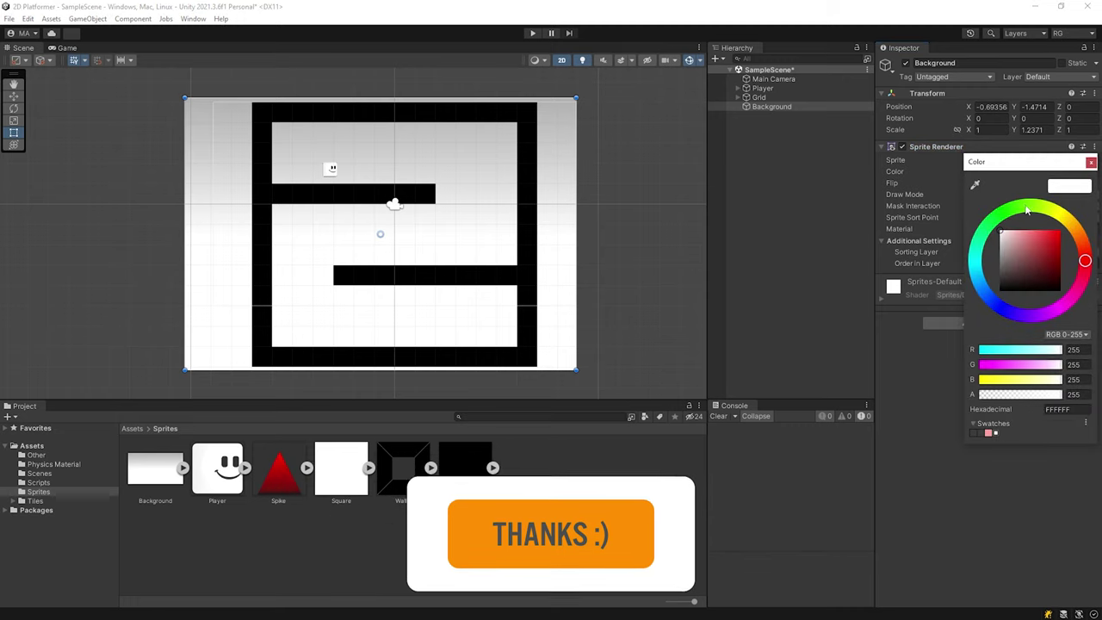
left_click(978, 265)
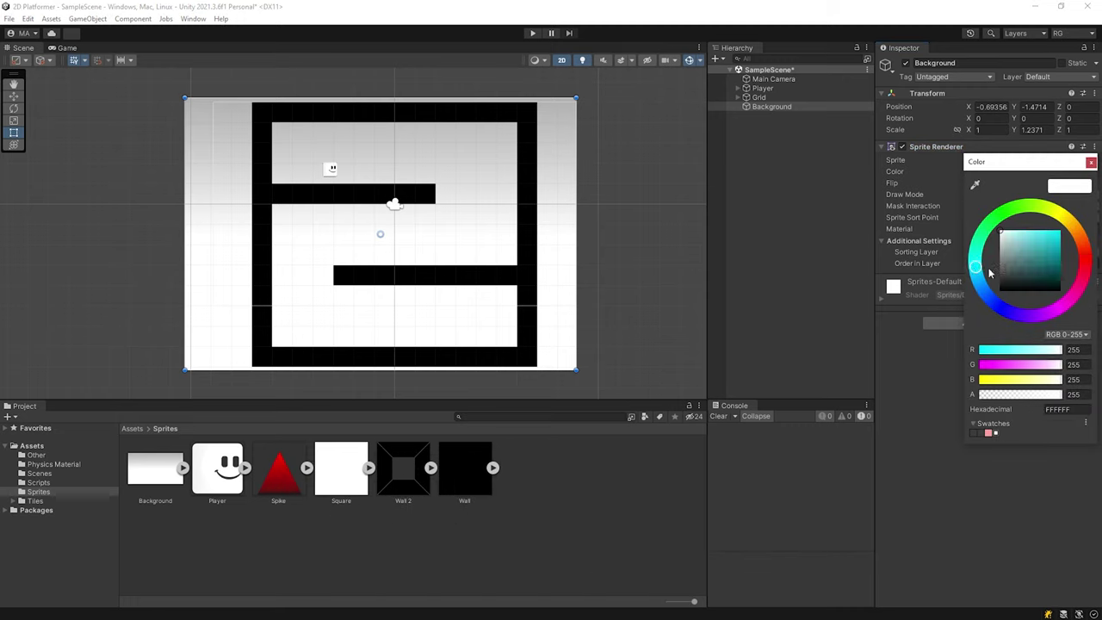
left_click_drag(1029, 258, 1042, 240)
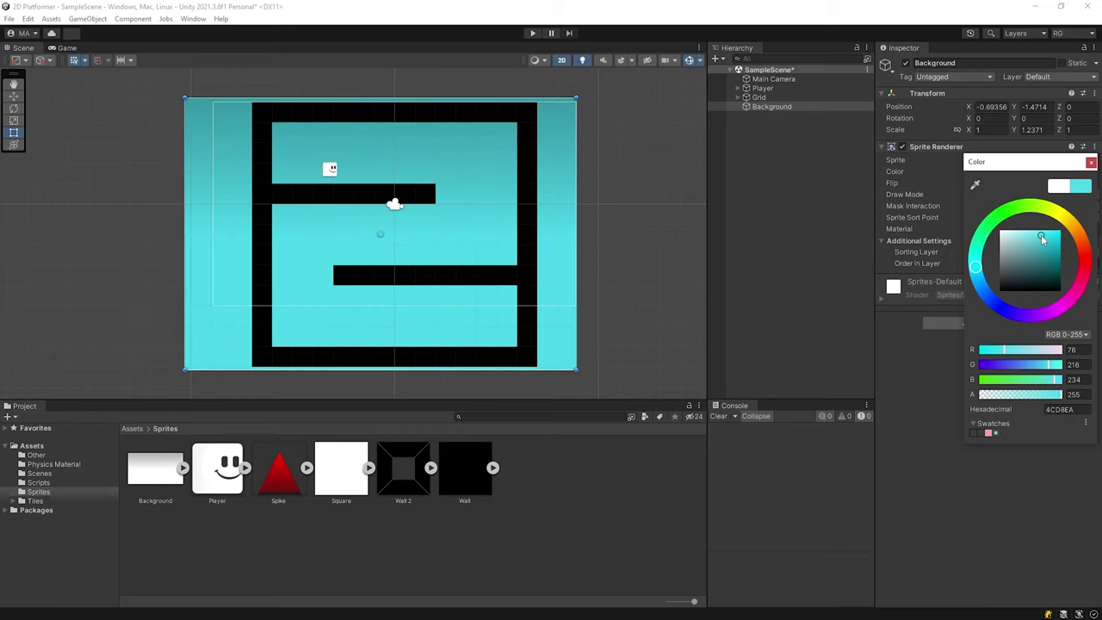
left_click(1091, 163)
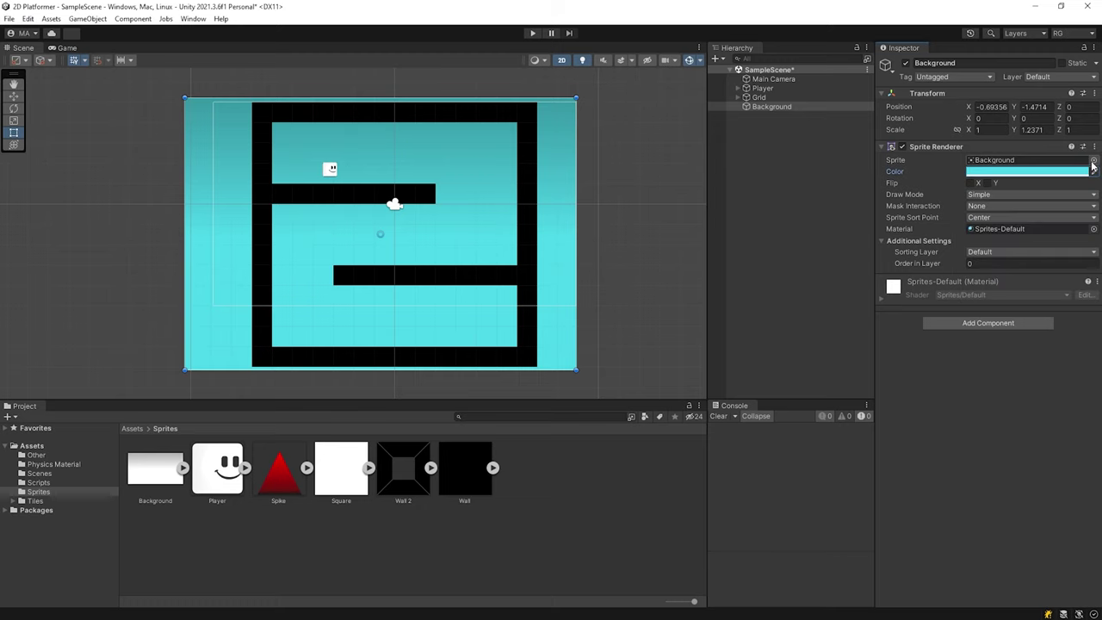
With Player selected, run the game, move the player right then left through the maze, and stop
left_click(779, 88)
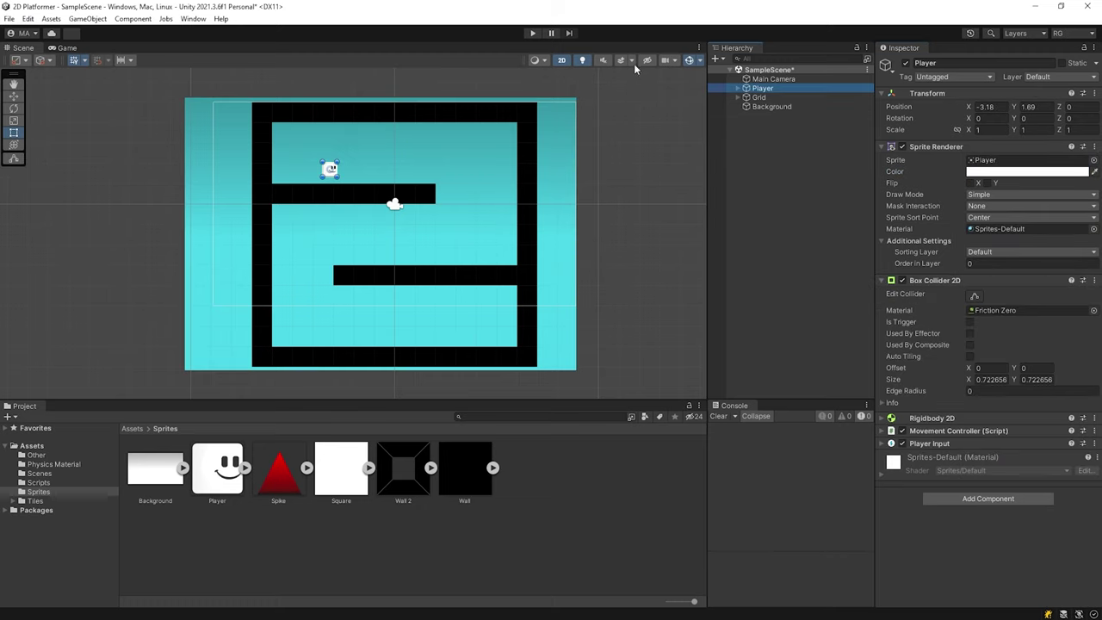
left_click(532, 34)
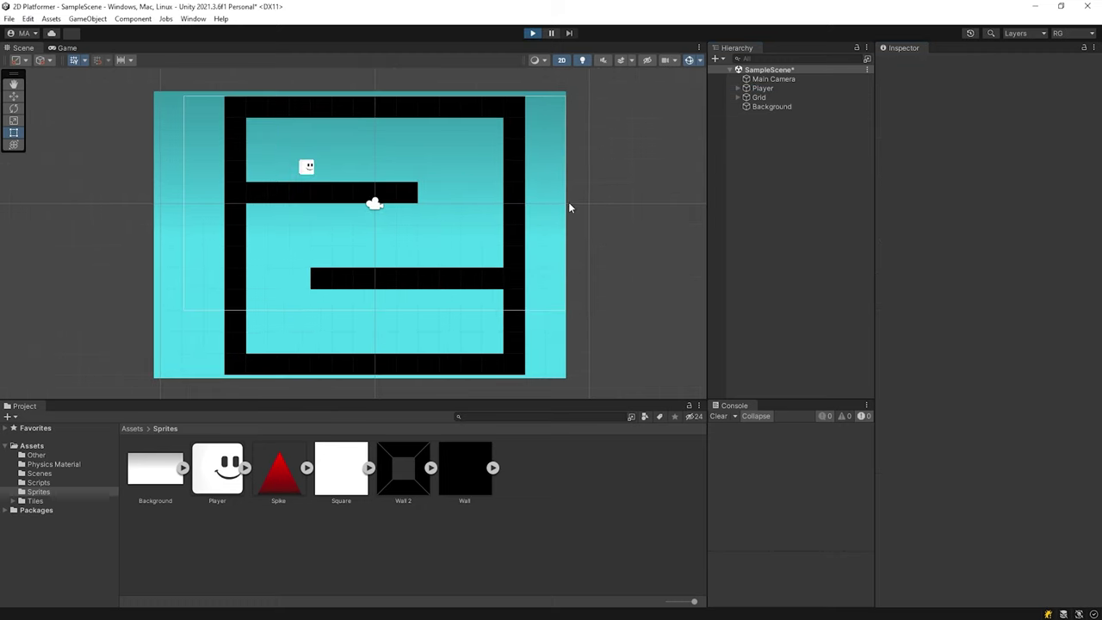
key("Right")
key("Left")
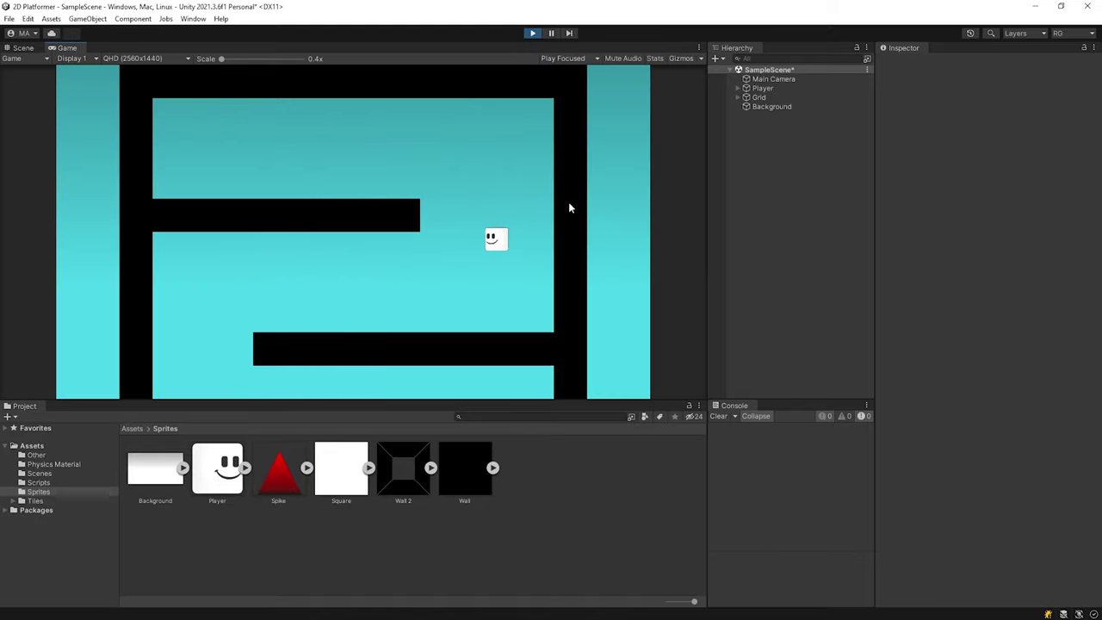
key("Left")
left_click(532, 32)
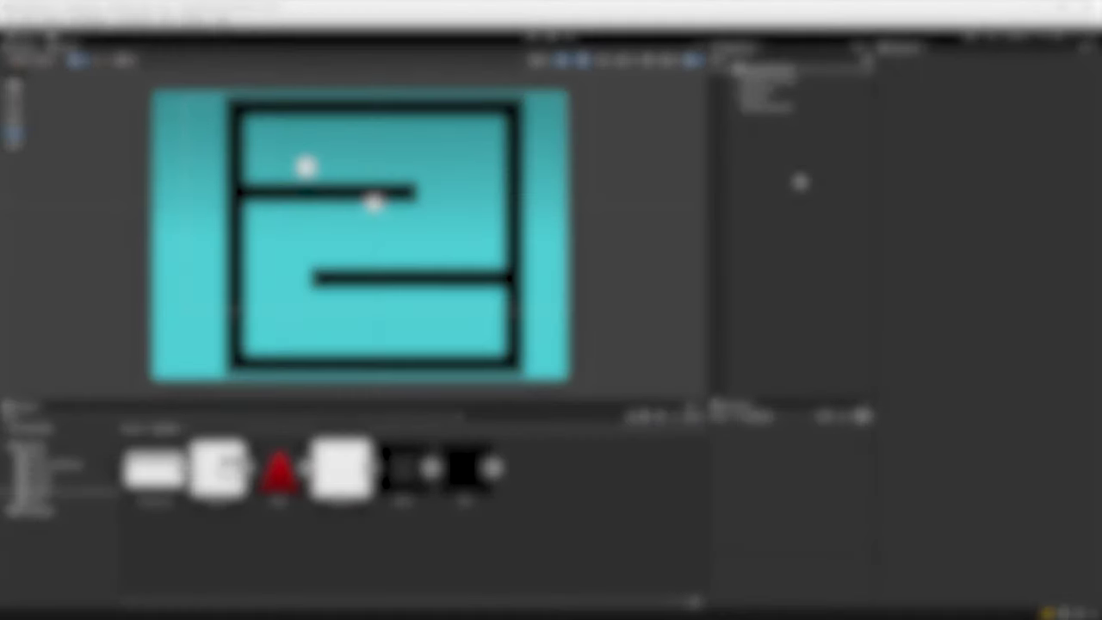